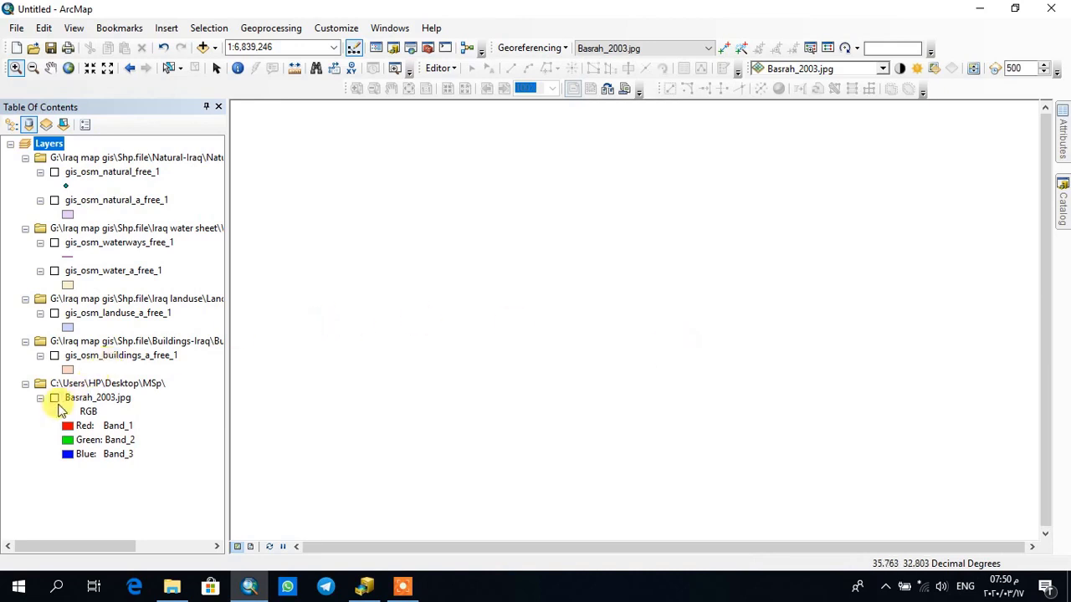
Step: Display the Basrah_2003.jpg raster and zoom the map to that layer's extent
left_click(55, 399)
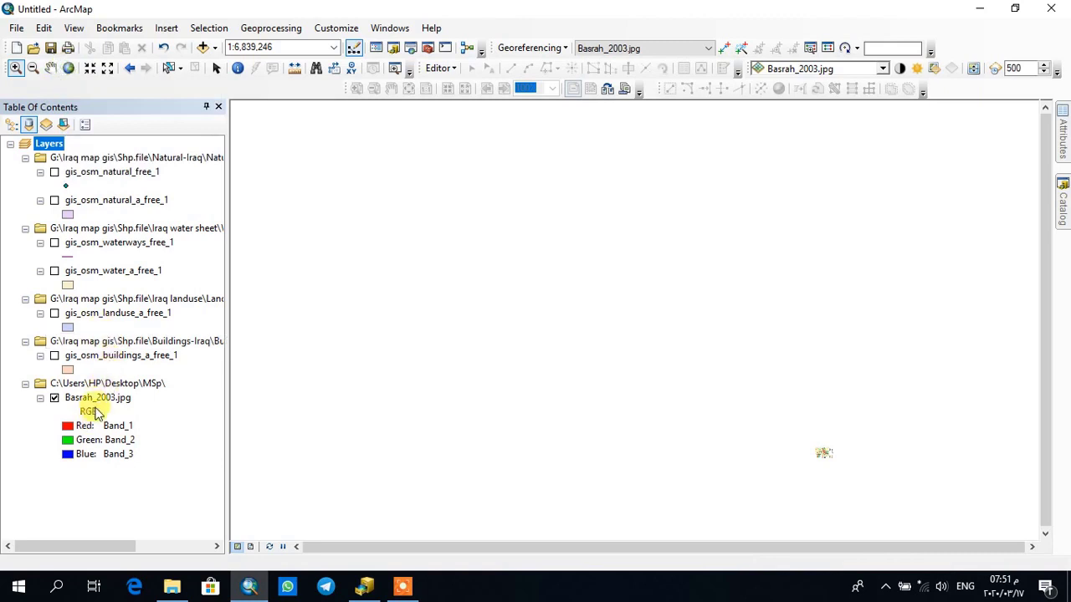
left_click(98, 399)
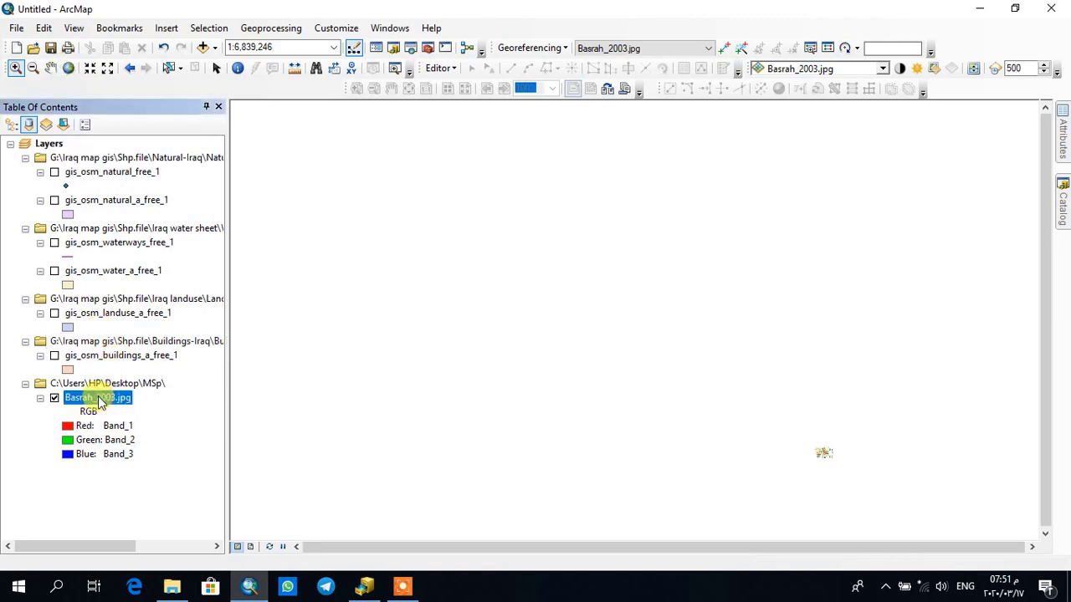
right_click(98, 399)
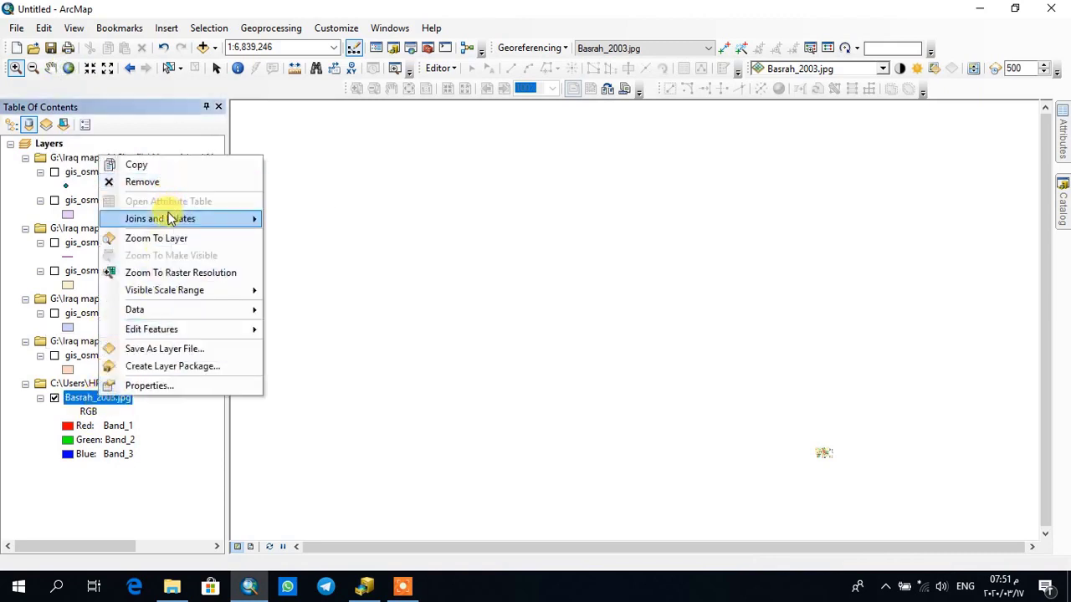
left_click(157, 241)
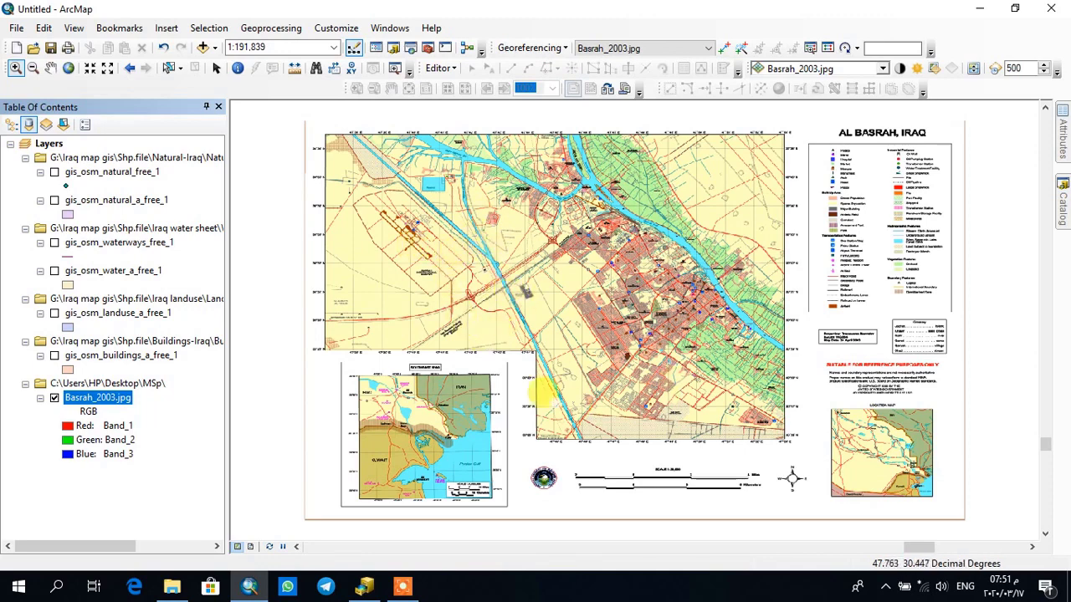
Step: Hide the Basrah_2003.jpg raster and show both gis_osm_natural layers at the map's full extent
left_click(54, 398)
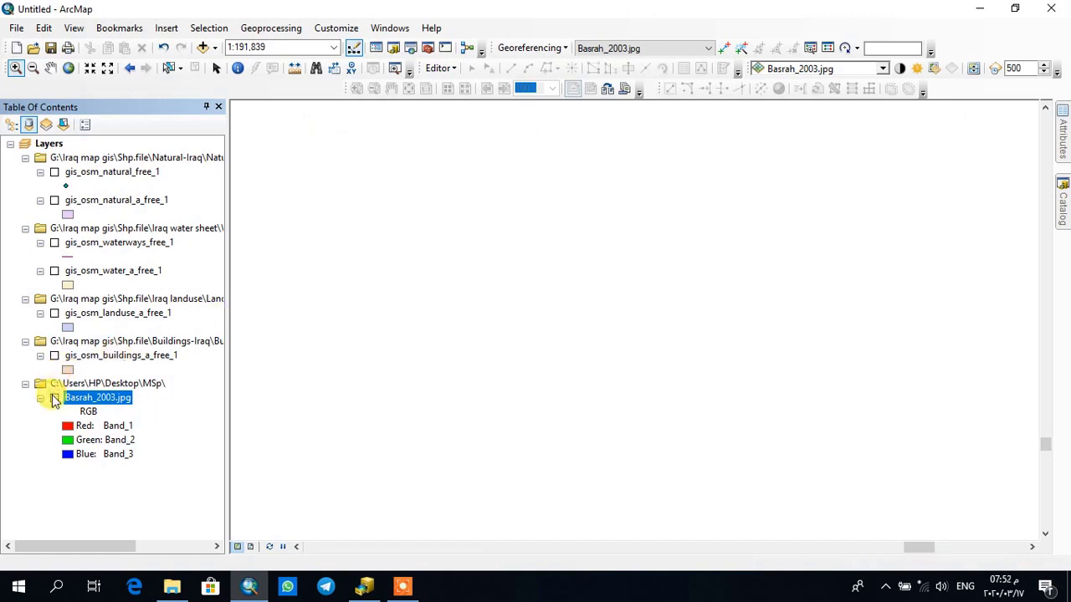
left_click(55, 172)
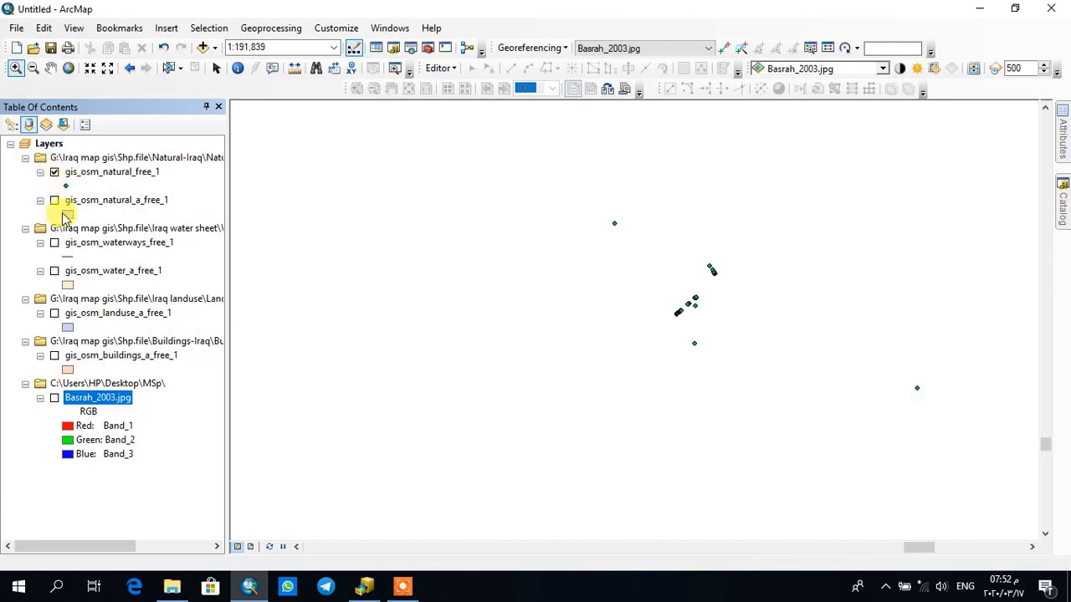
left_click(53, 202)
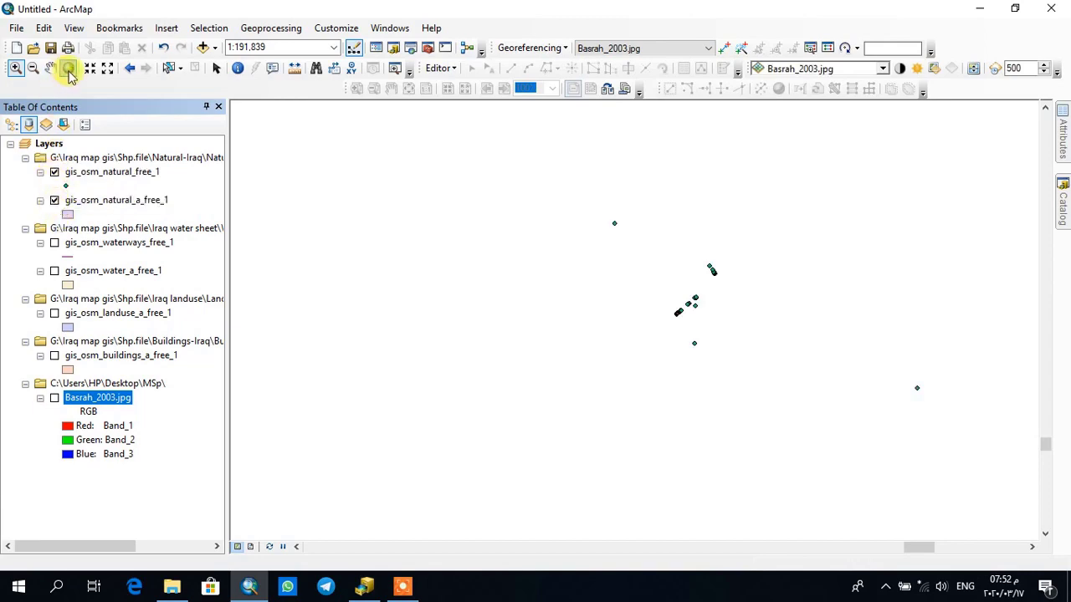
left_click(70, 70)
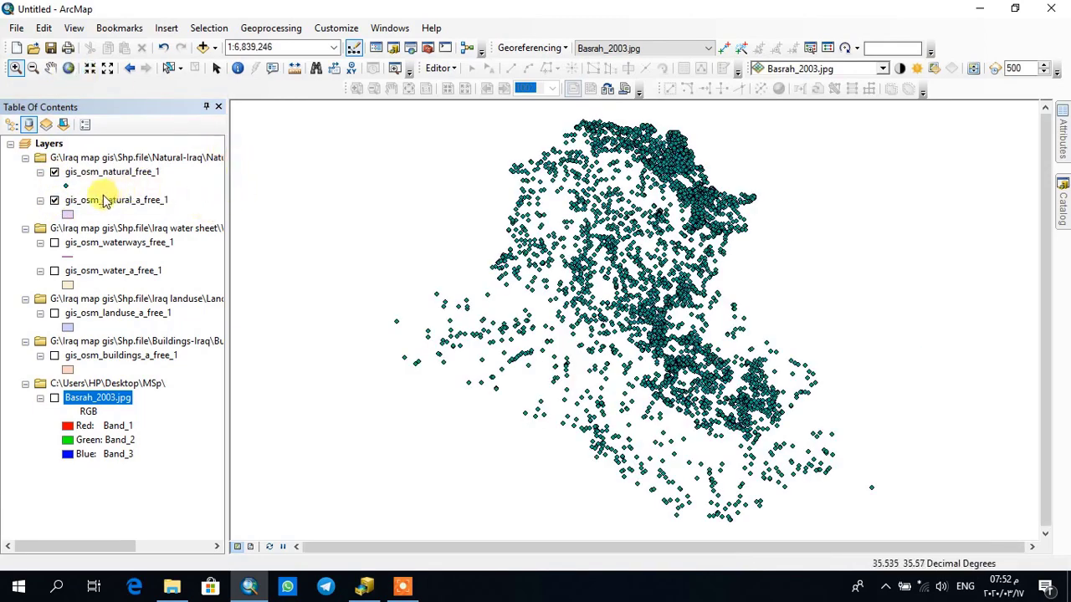
Step: Hide both gis_osm_natural layers, then show the Basrah_2003.jpg raster again at its layer extent
left_click(53, 201)
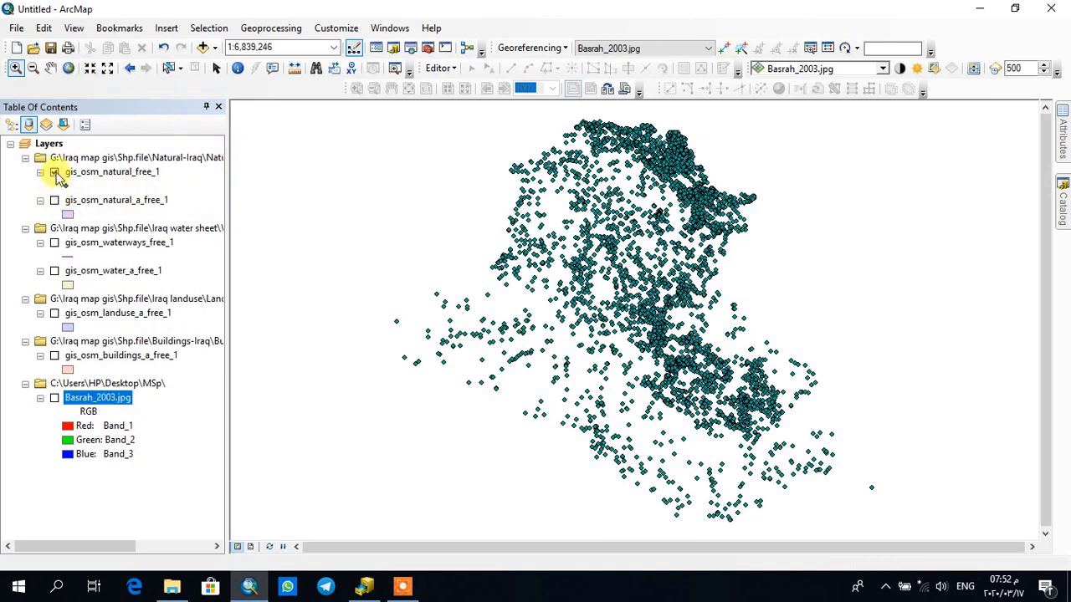
left_click(54, 173)
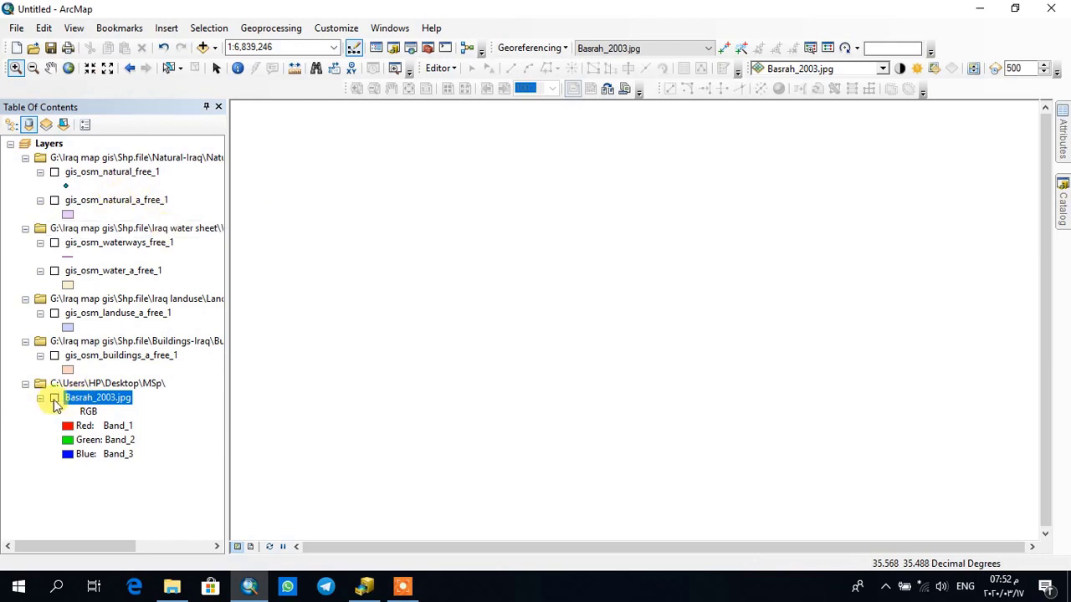
left_click(54, 400)
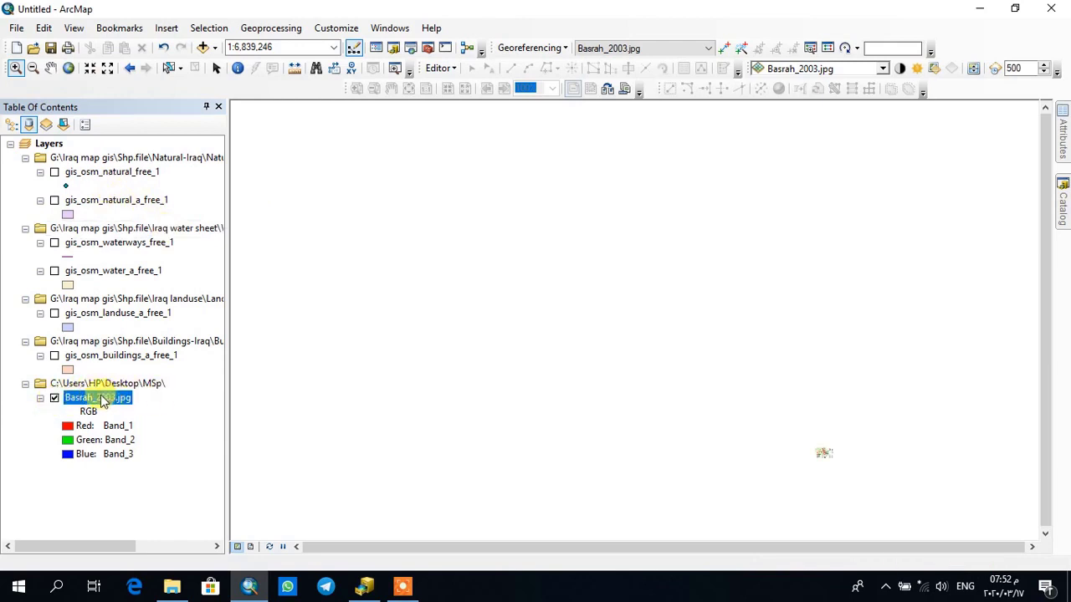
right_click(100, 400)
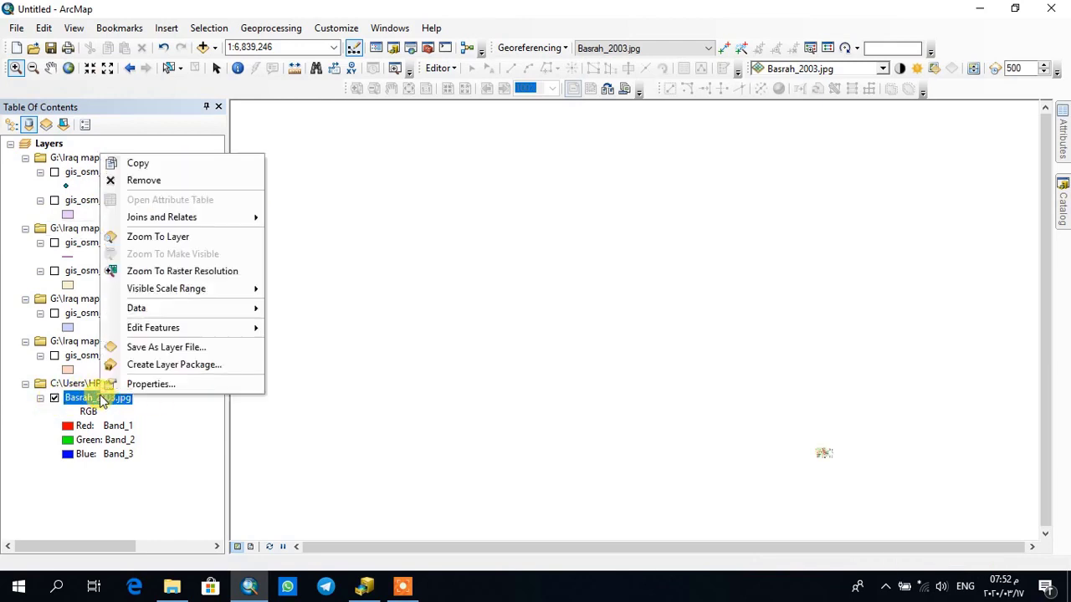
left_click(172, 237)
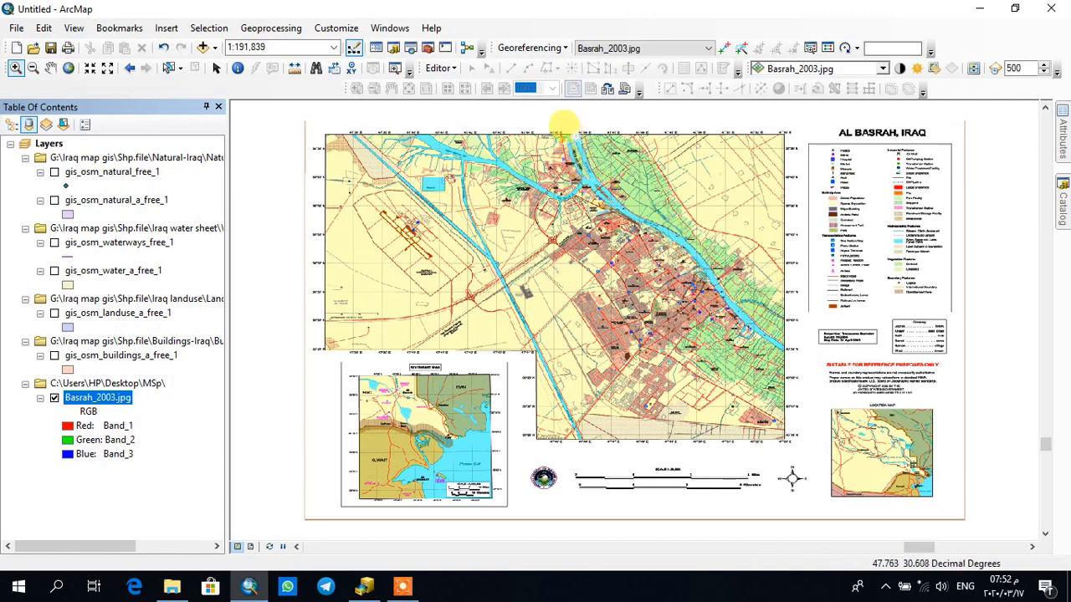
Step: Examine the city districts of the Basrah raster up close at a scale of 1:50,000
left_click(217, 70)
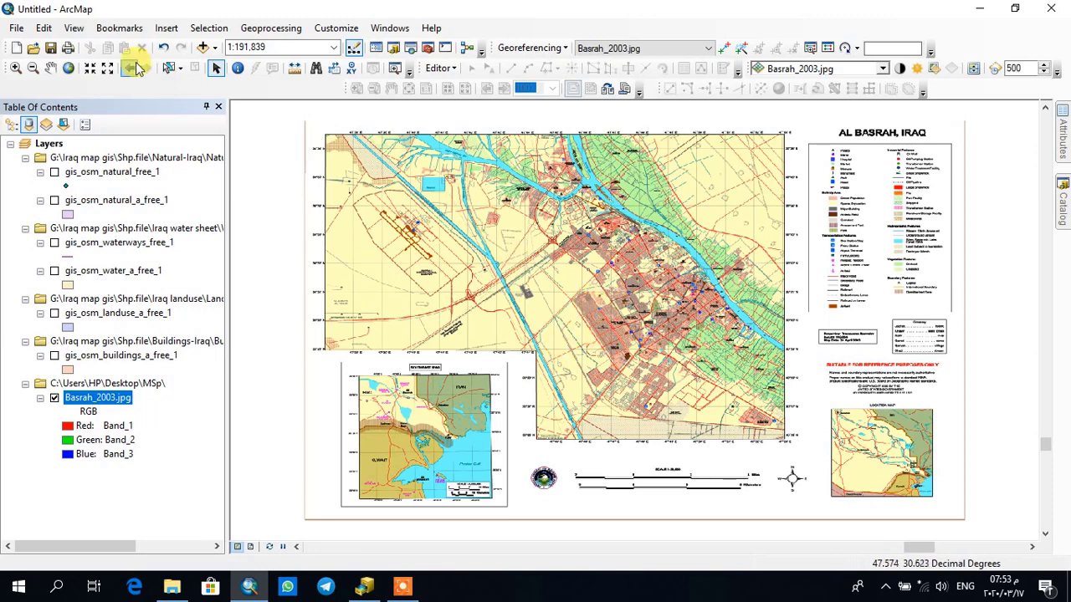
left_click(16, 68)
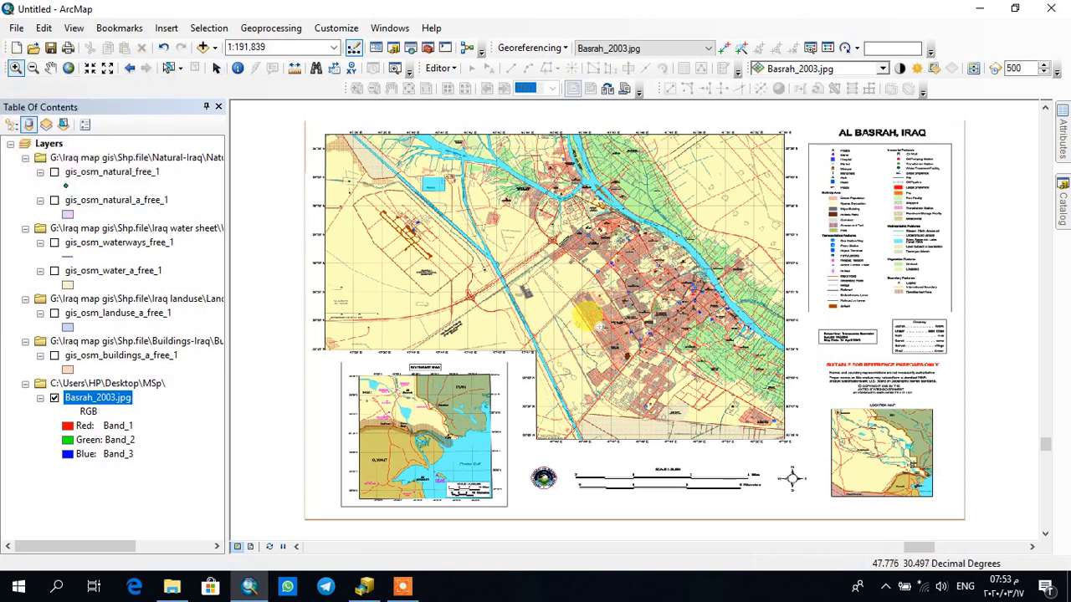
scroll(599, 326, "up", 1)
scroll(599, 327, "up", 4)
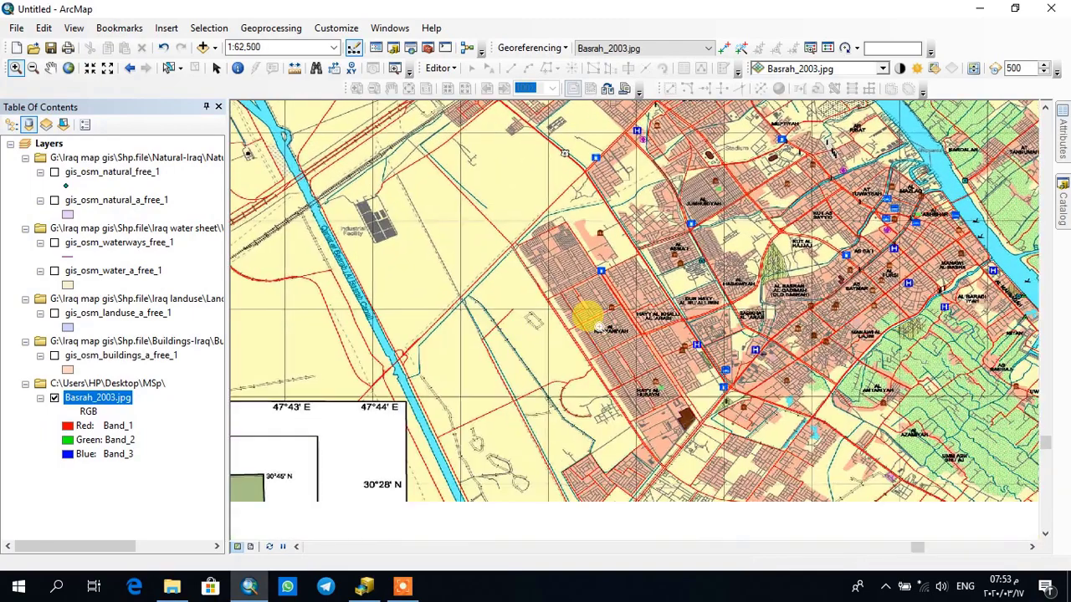
scroll(599, 326, "up", 1)
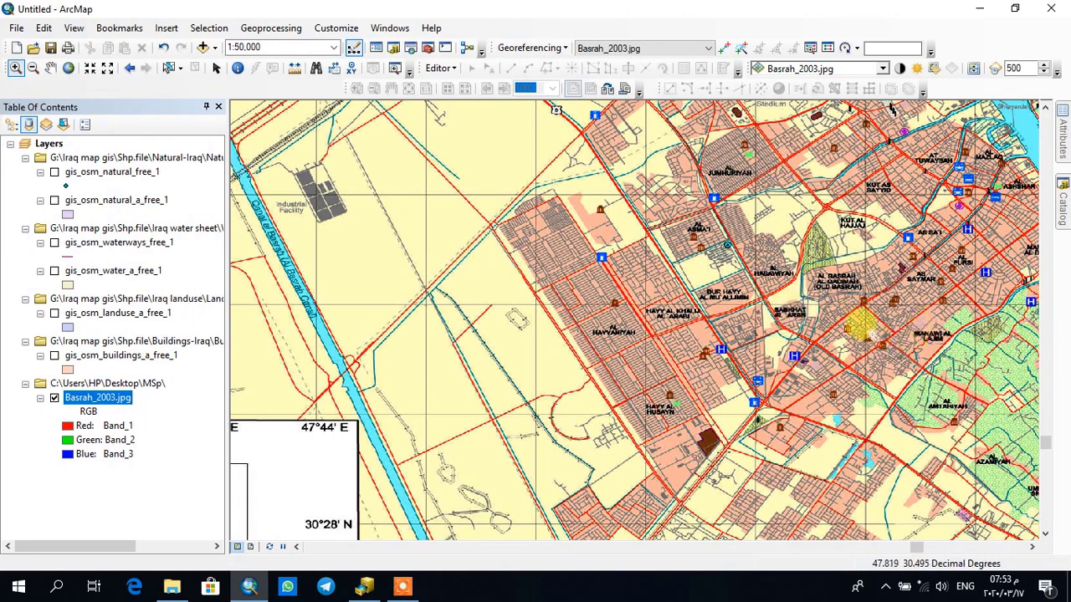
Step: Go to the full map extent, then return to the extent of the Basrah_2003.jpg layer
left_click(70, 71)
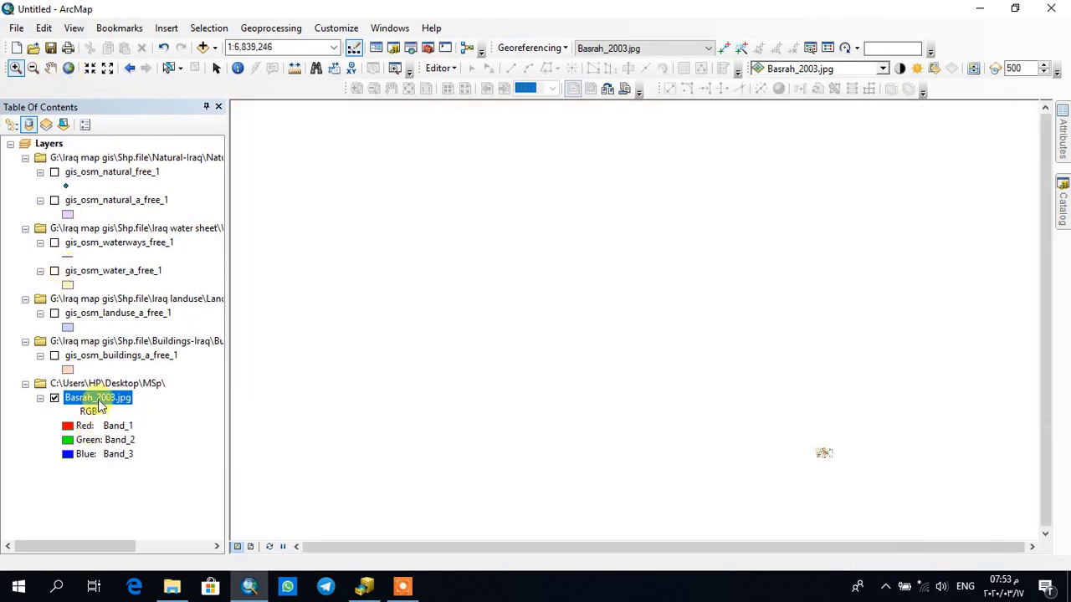
right_click(98, 405)
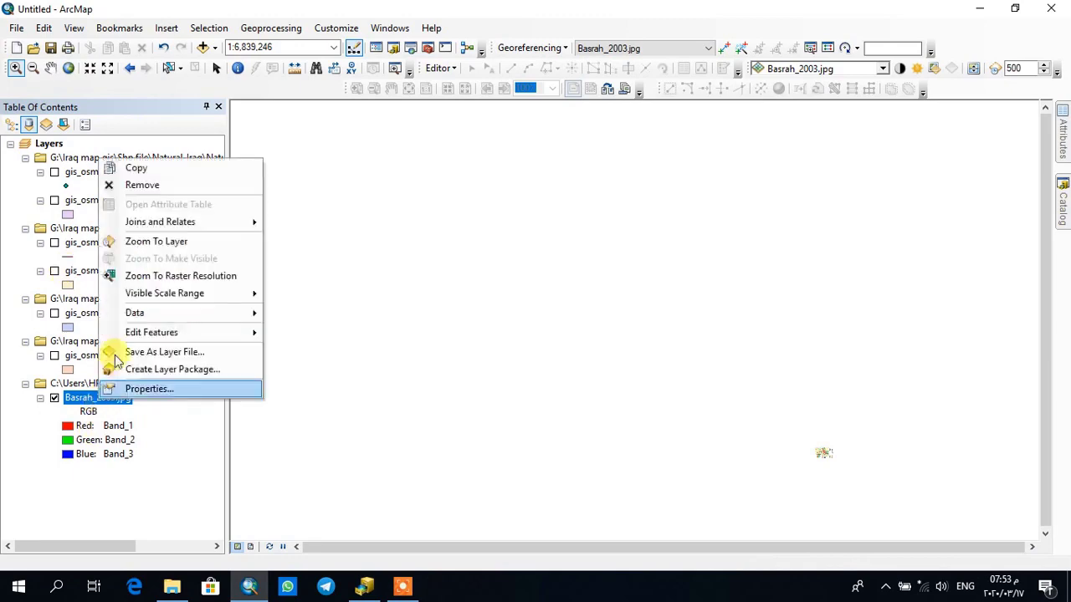
left_click(159, 242)
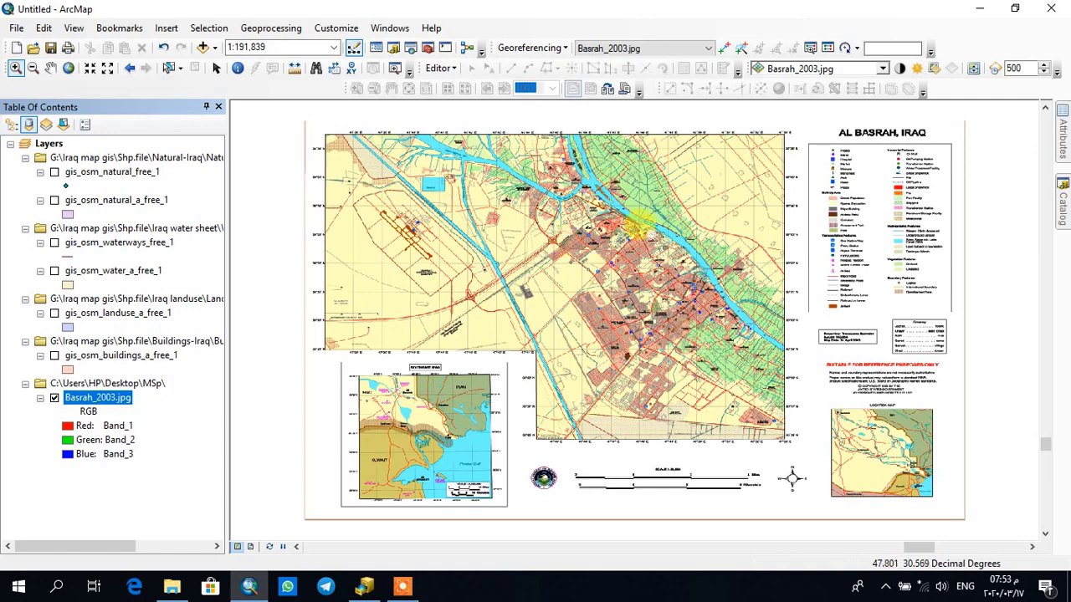
Step: Turn off the Basrah_2003.jpg raster and display the gis_osm_natural_free_1 points at the full map extent
left_click(55, 399)
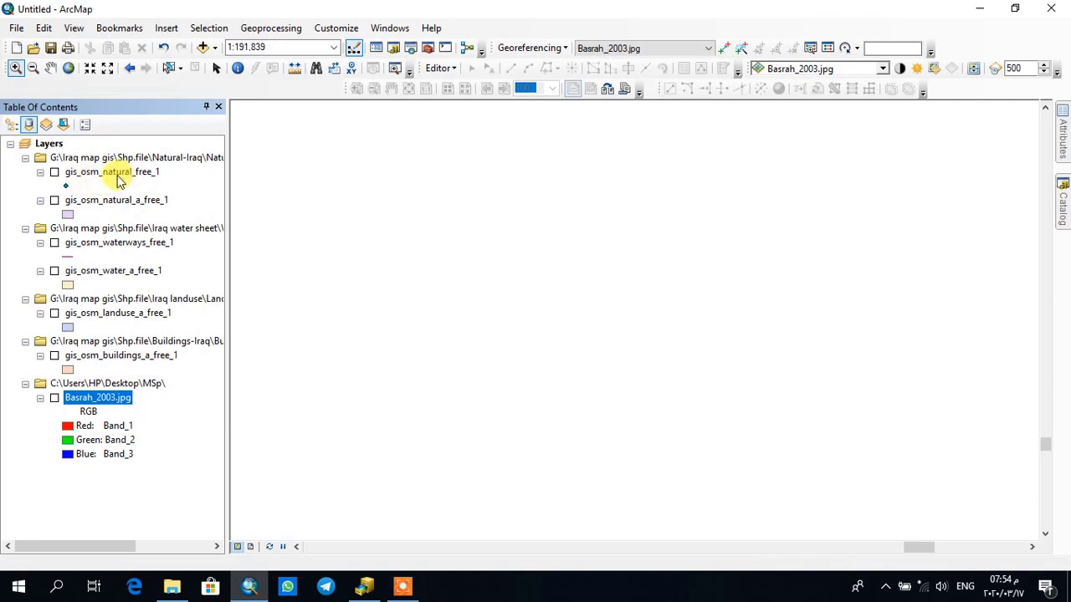
left_click(55, 172)
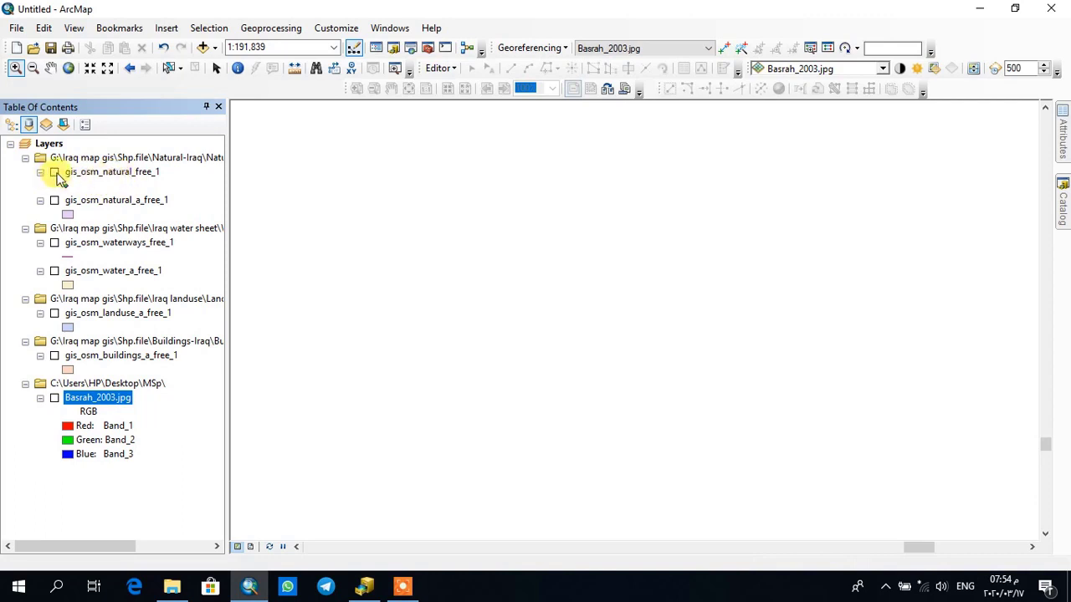
left_click(69, 69)
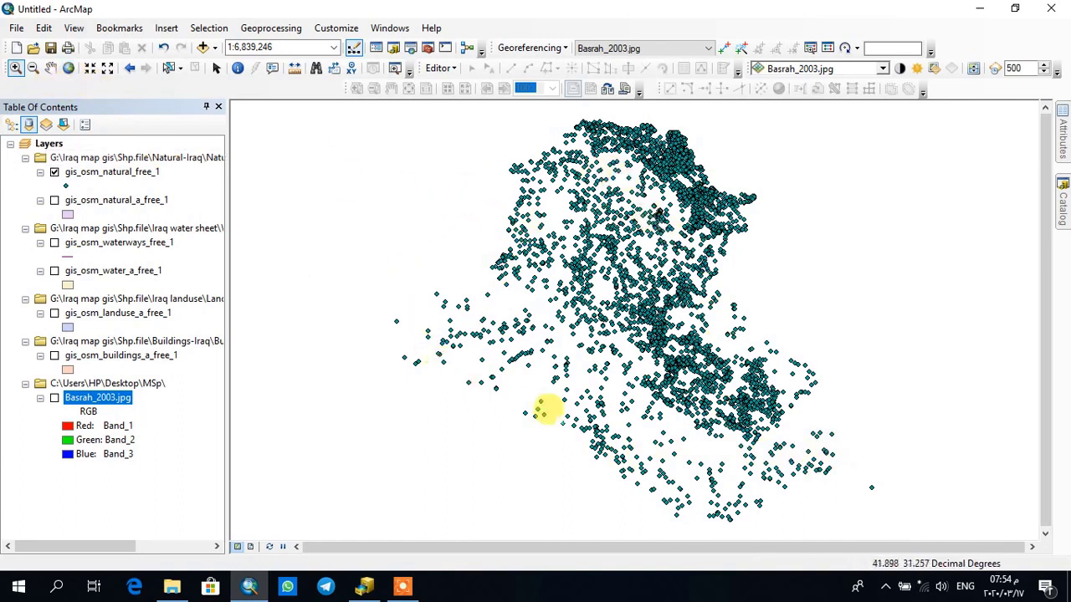
left_click(216, 69)
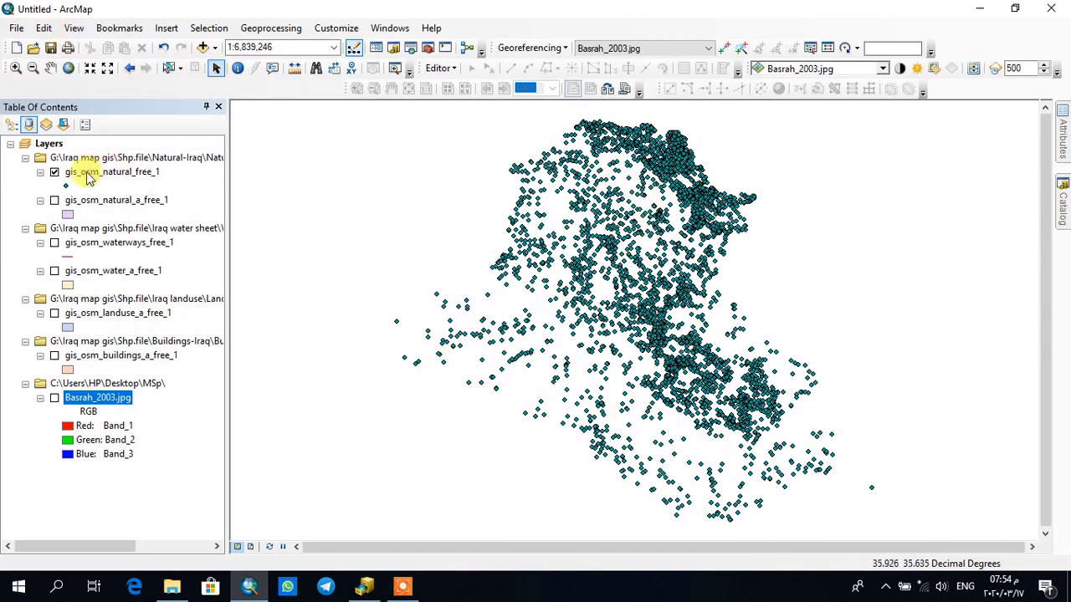
Step: Turn on the gis_osm_natural_a_free_1 layer and the waterways, water, landuse and buildings layers
left_click(54, 201)
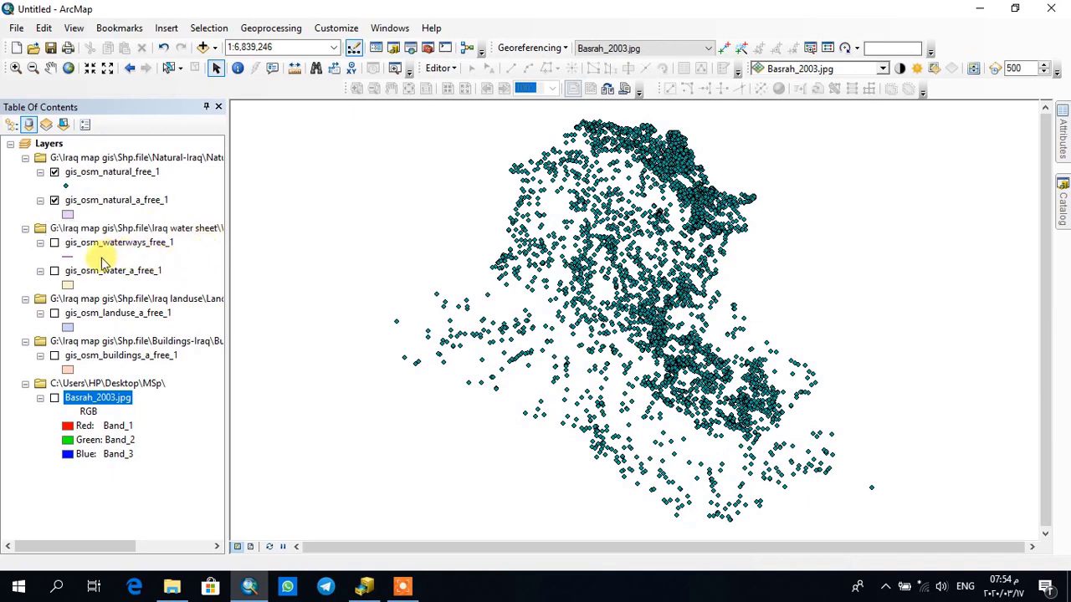
left_click(54, 244)
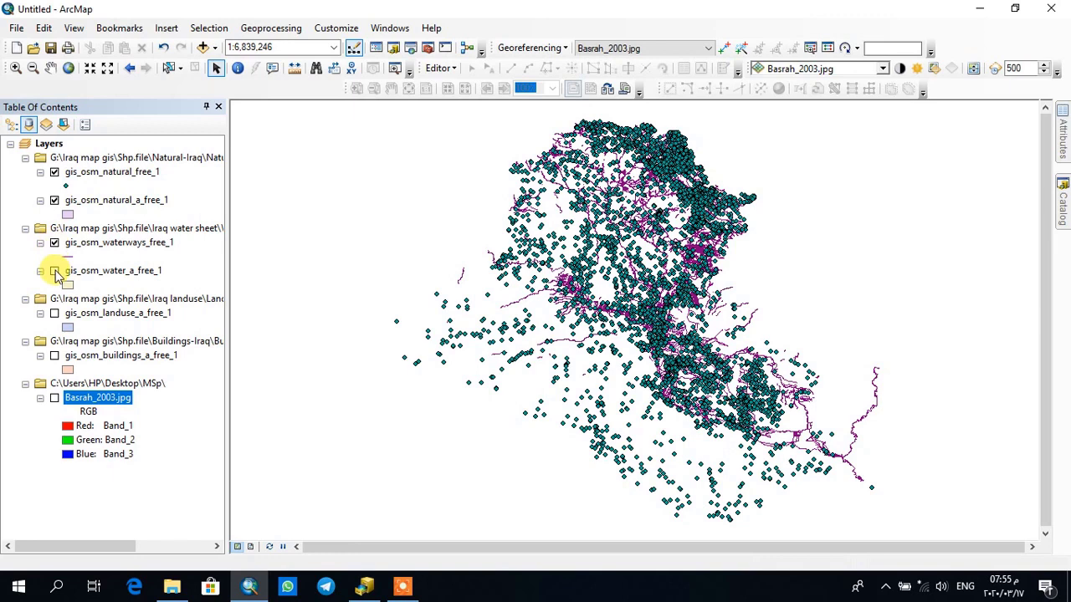
left_click(55, 273)
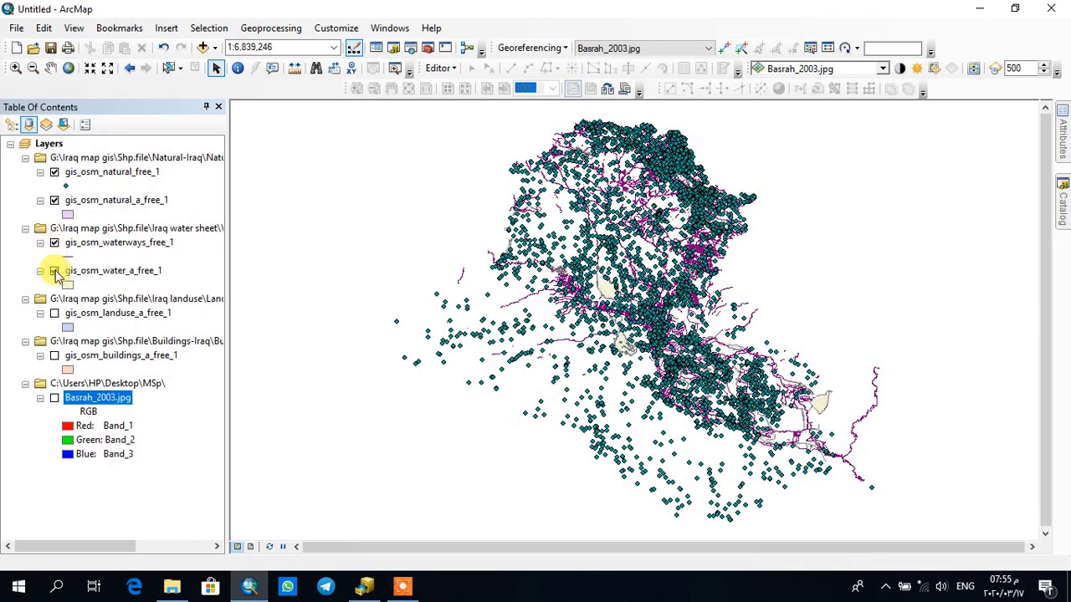
left_click(54, 272)
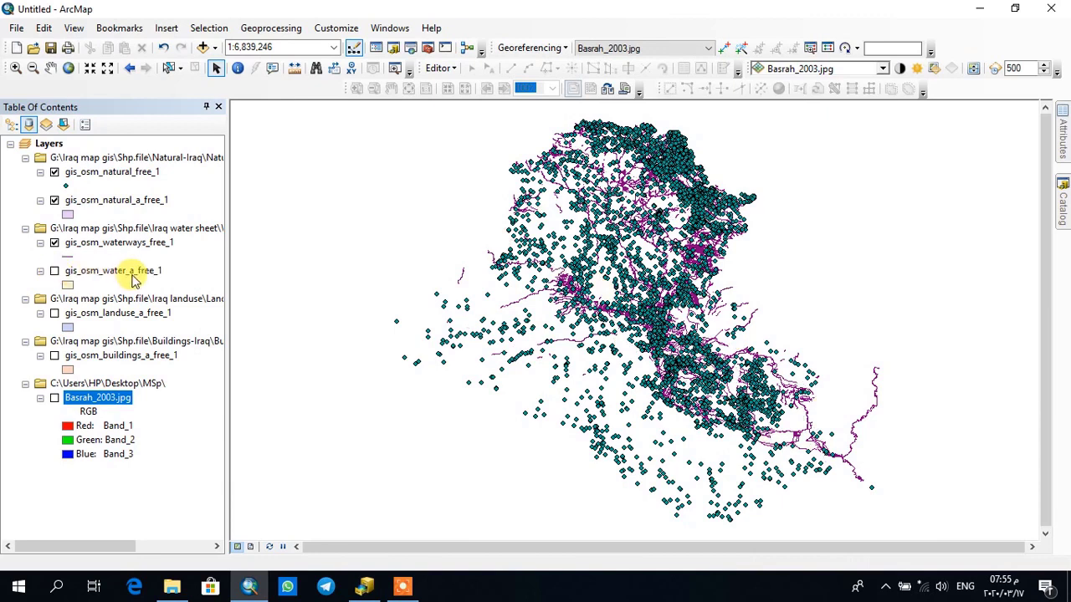
left_click(56, 276)
left_click(54, 272)
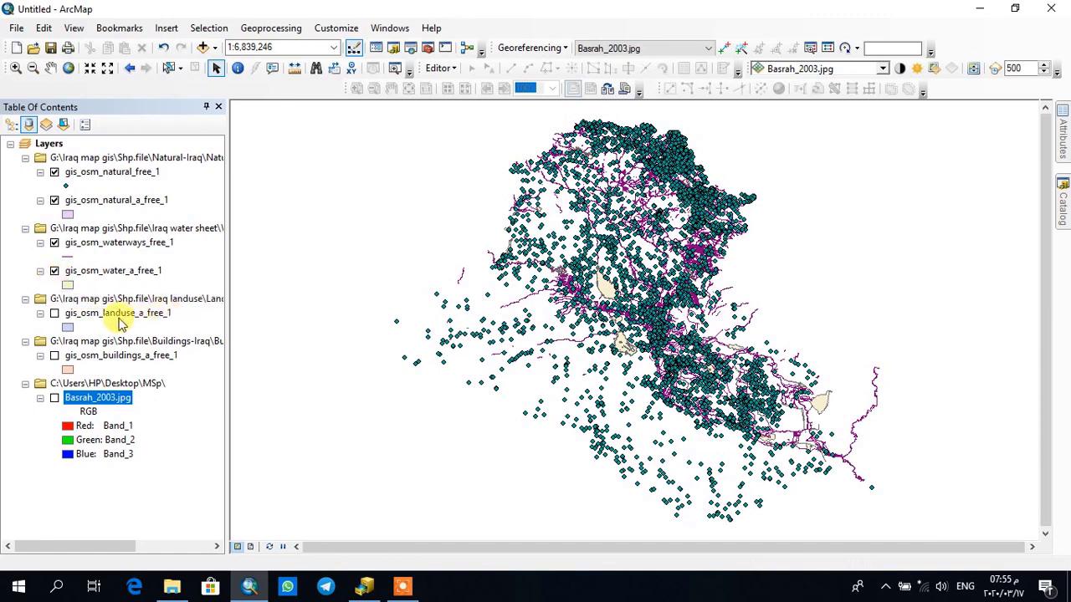
left_click(54, 314)
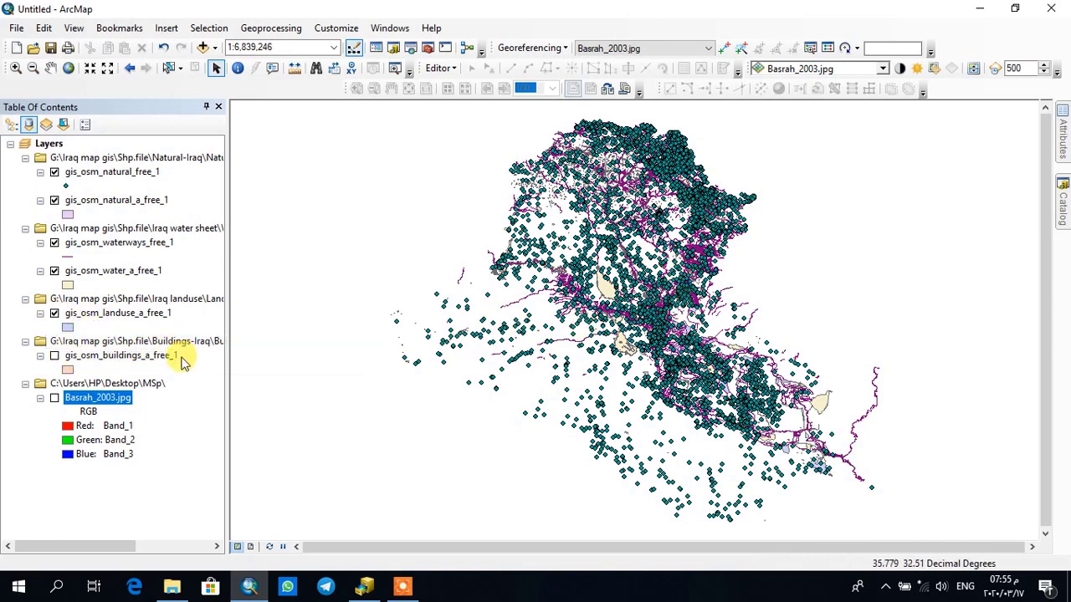
left_click(54, 356)
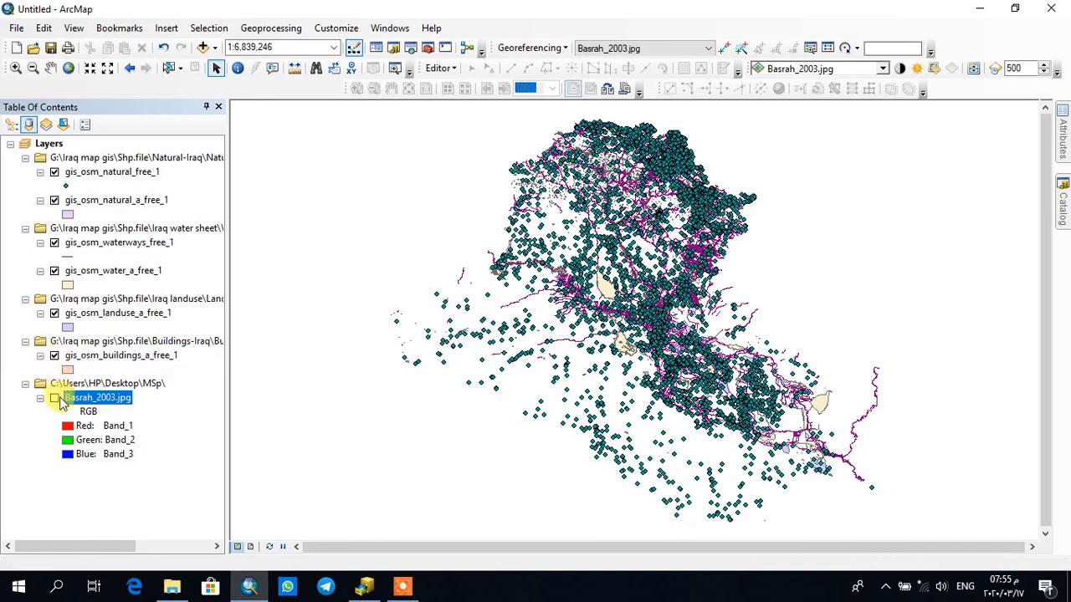
Step: Turn off the gis_osm_buildings_a_free_1, gis_osm_landuse_a_free_1 and gis_osm_natural_free_1 layers
left_click(16, 68)
scroll(594, 324, "up", 1)
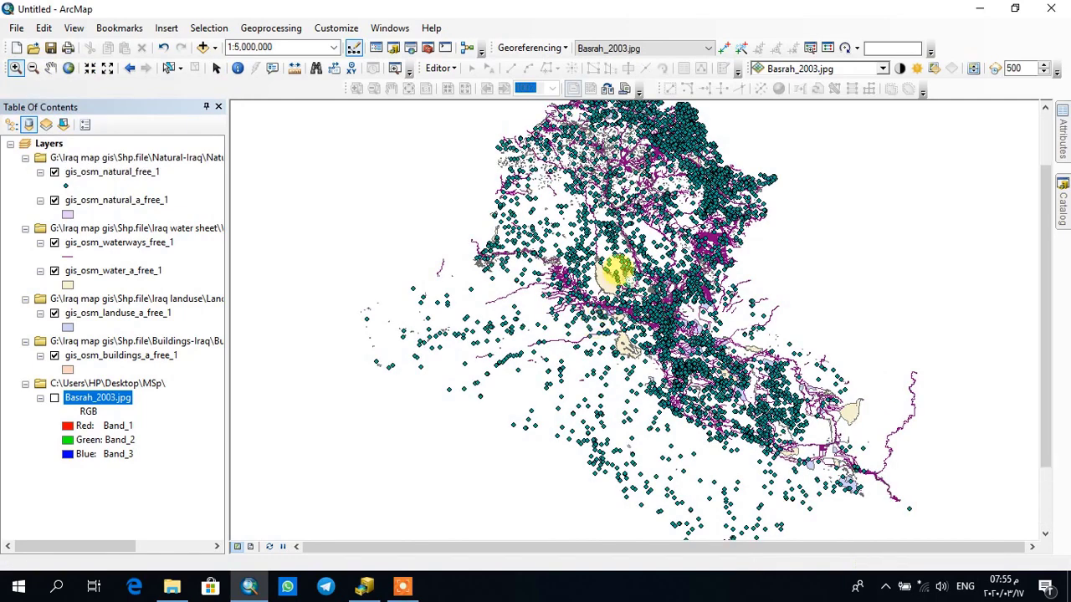
scroll(616, 269, "up", 1)
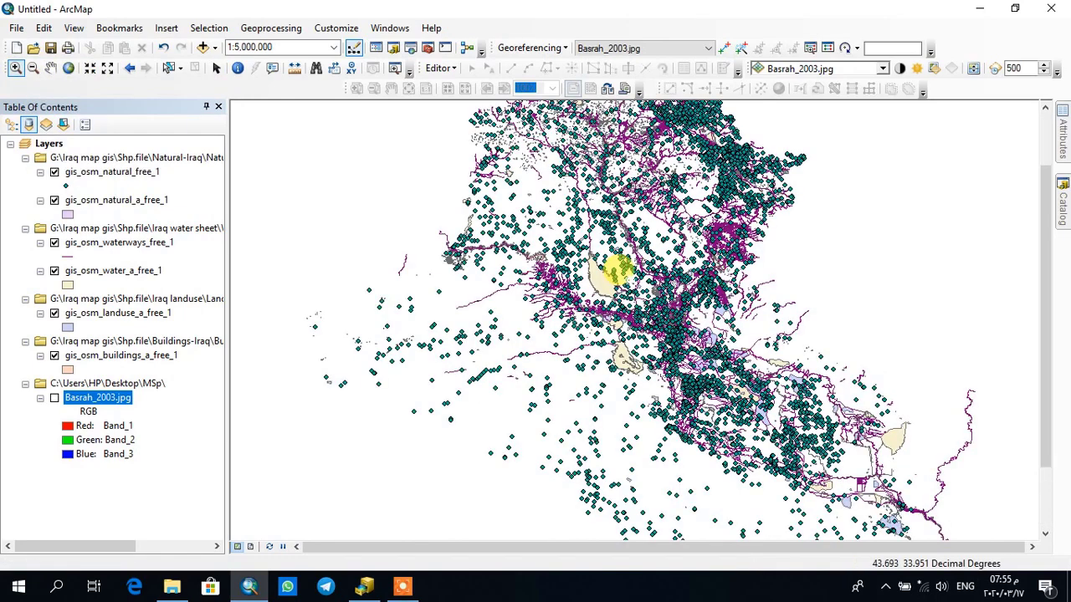
scroll(617, 270, "up", 1)
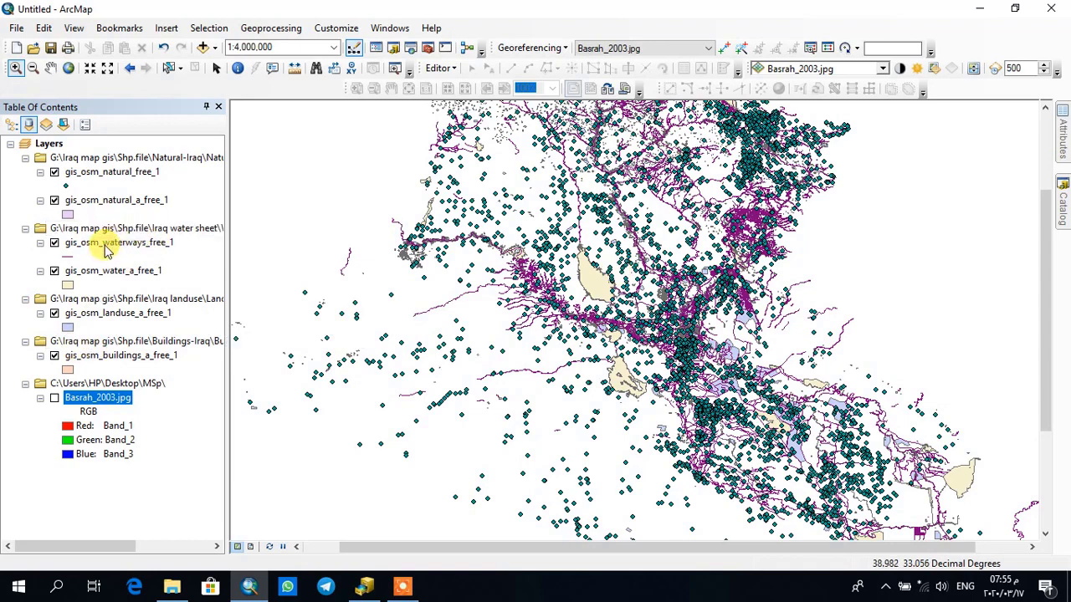
left_click(57, 356, "ctrl")
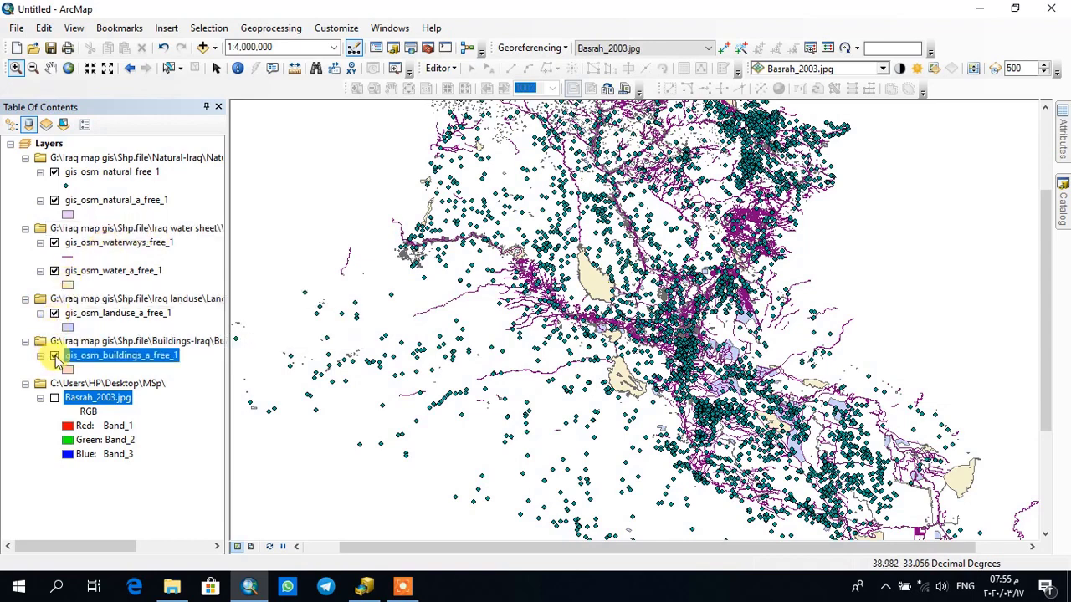
left_click(55, 357)
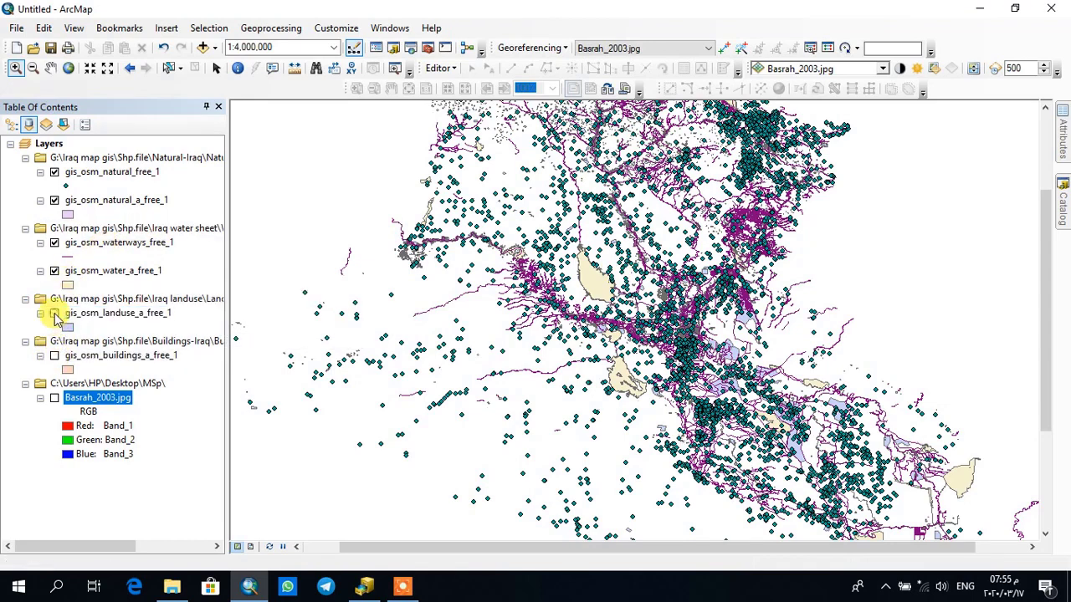
left_click(55, 314)
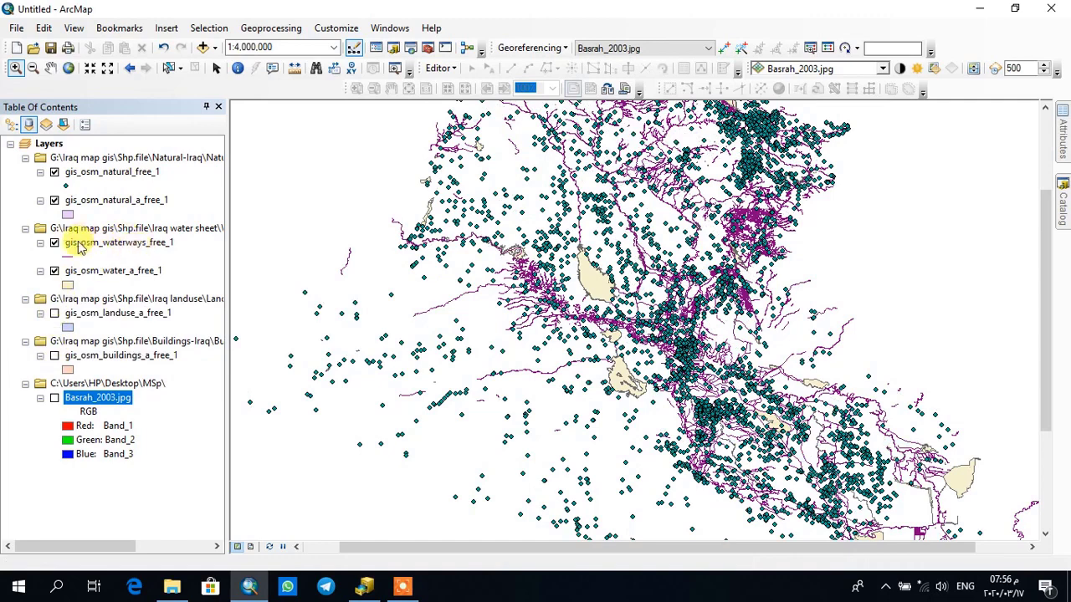
left_click(54, 173)
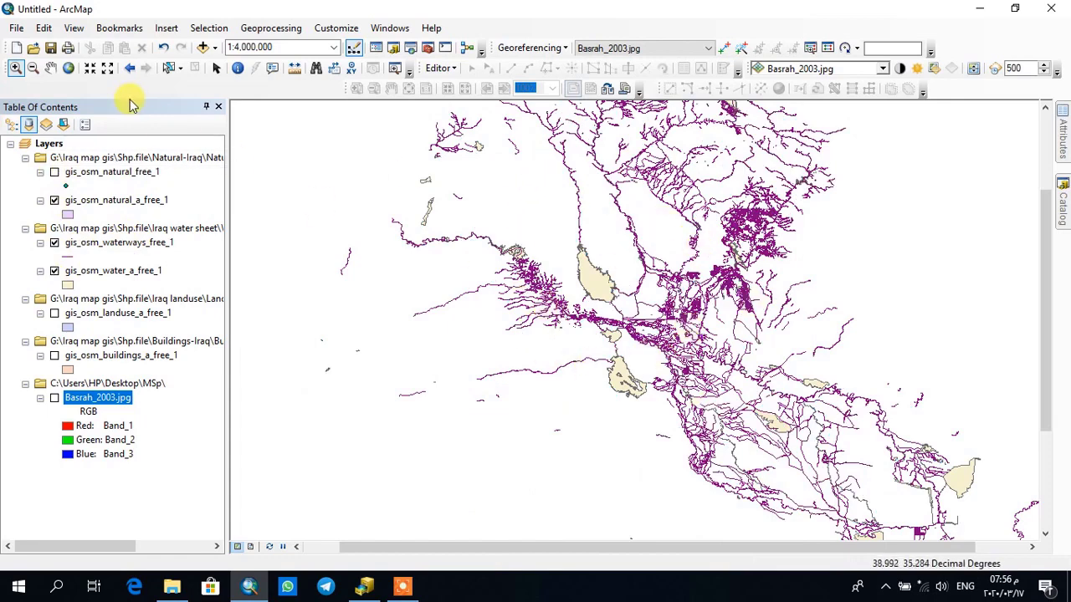
Step: Examine the waterways and water layers from the full extent down to 1:3,000,000, then turn both layers off
left_click(67, 68)
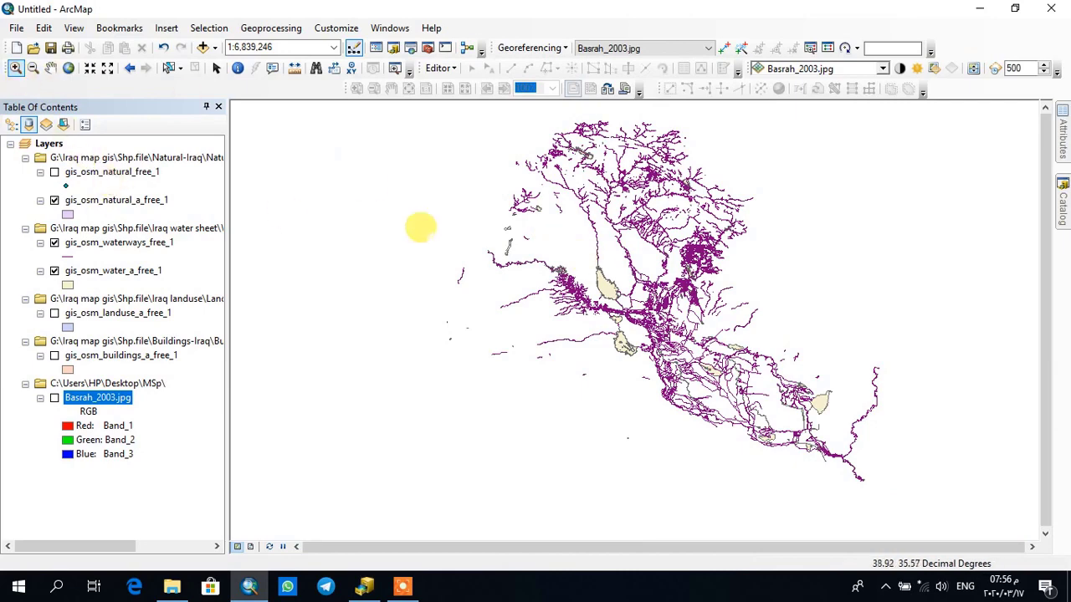
scroll(640, 280, "up", 1)
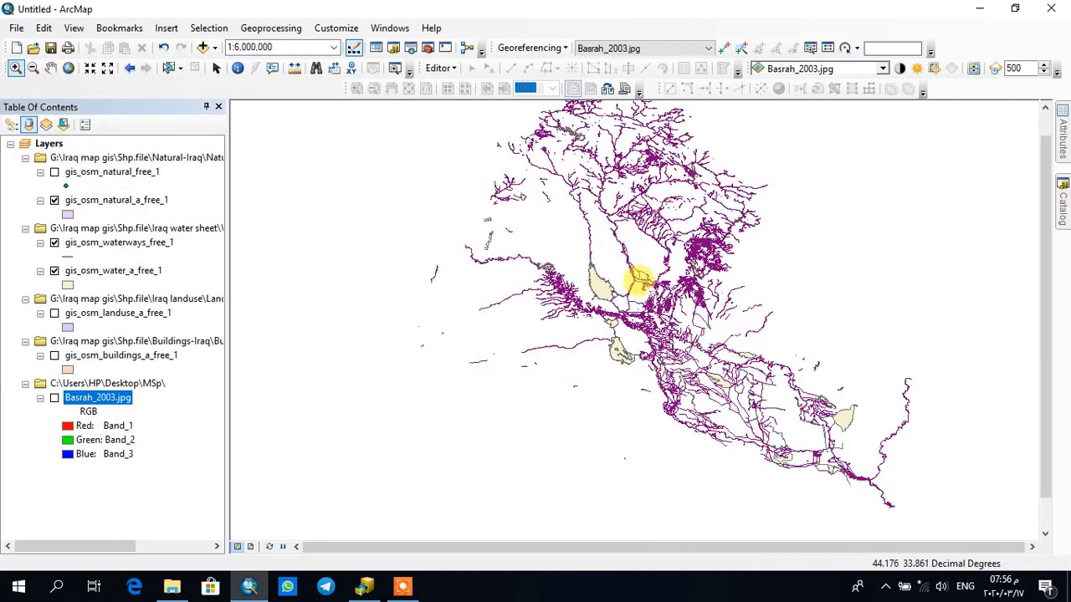
scroll(640, 280, "up", 3)
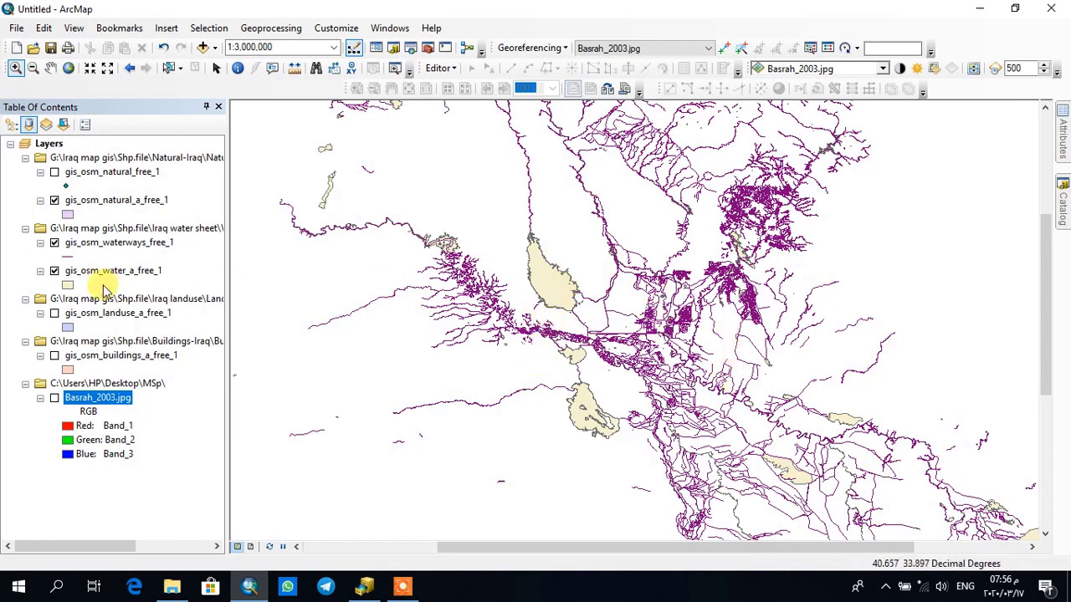
left_click(54, 271)
left_click(54, 242)
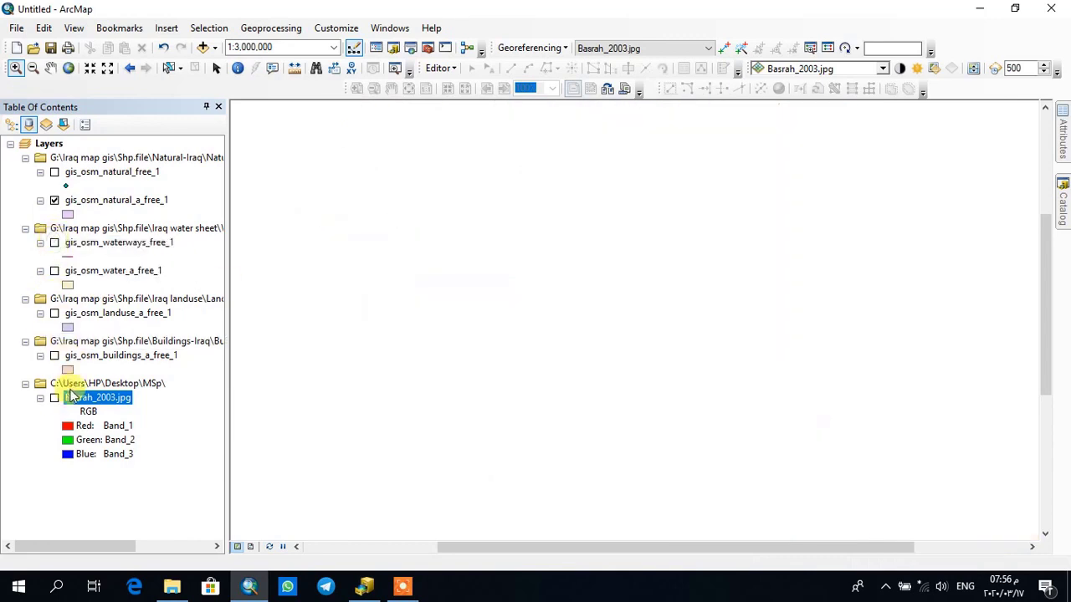
Step: Zoom to the Basrah_2003.jpg layer, display the raster to view it, and hide it again
right_click(90, 408)
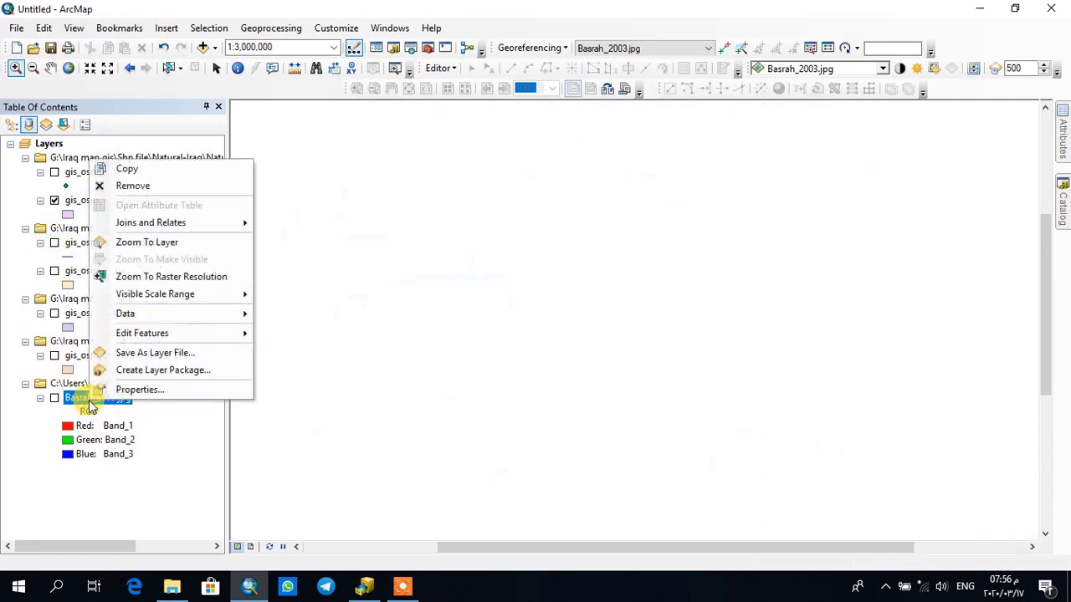
left_click(146, 243)
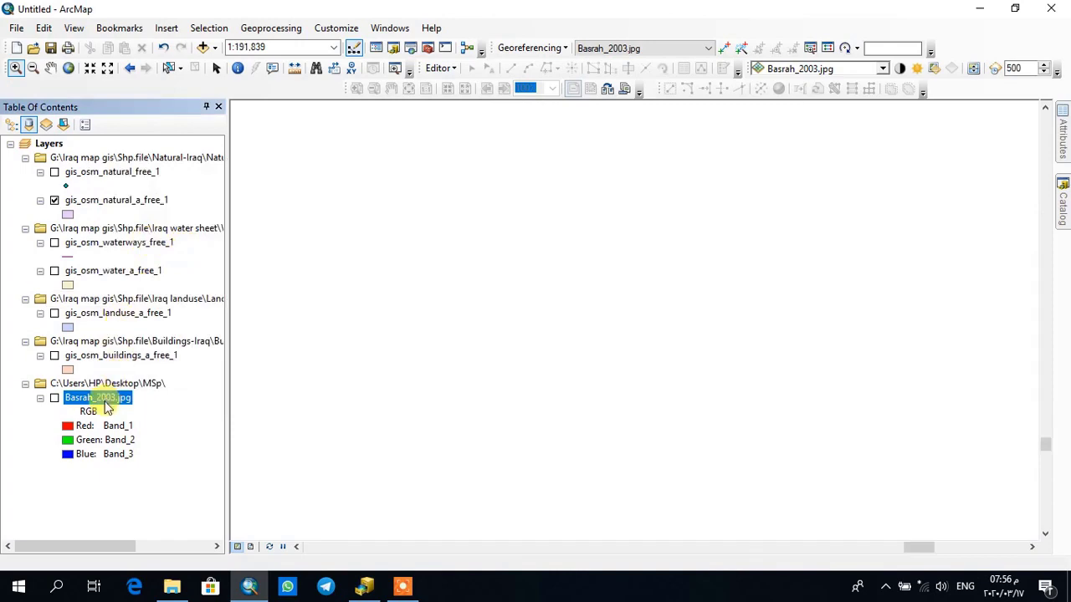
left_click(55, 398)
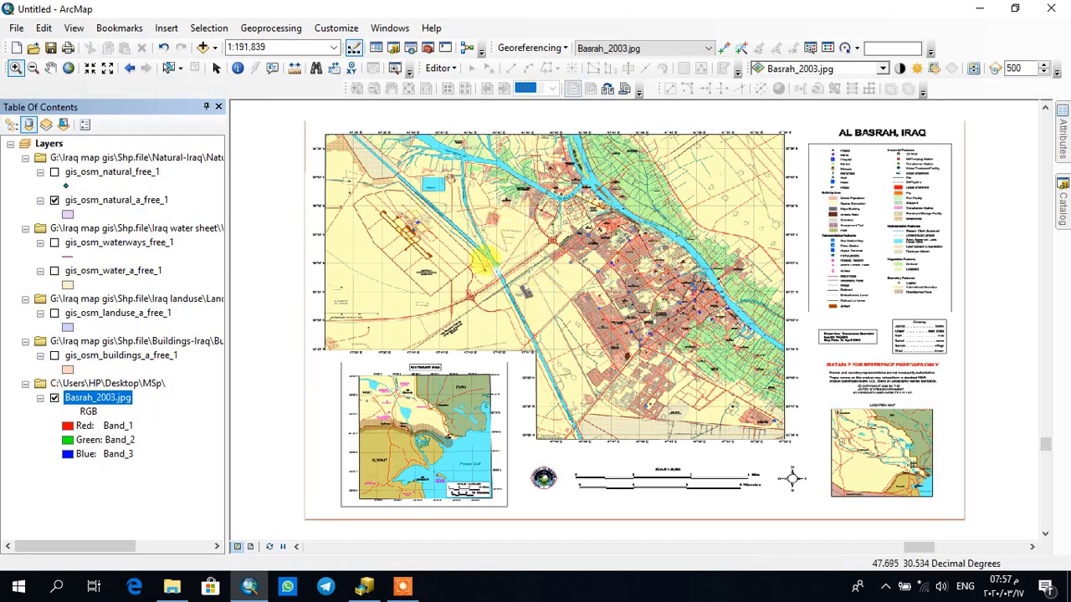
left_click(55, 399)
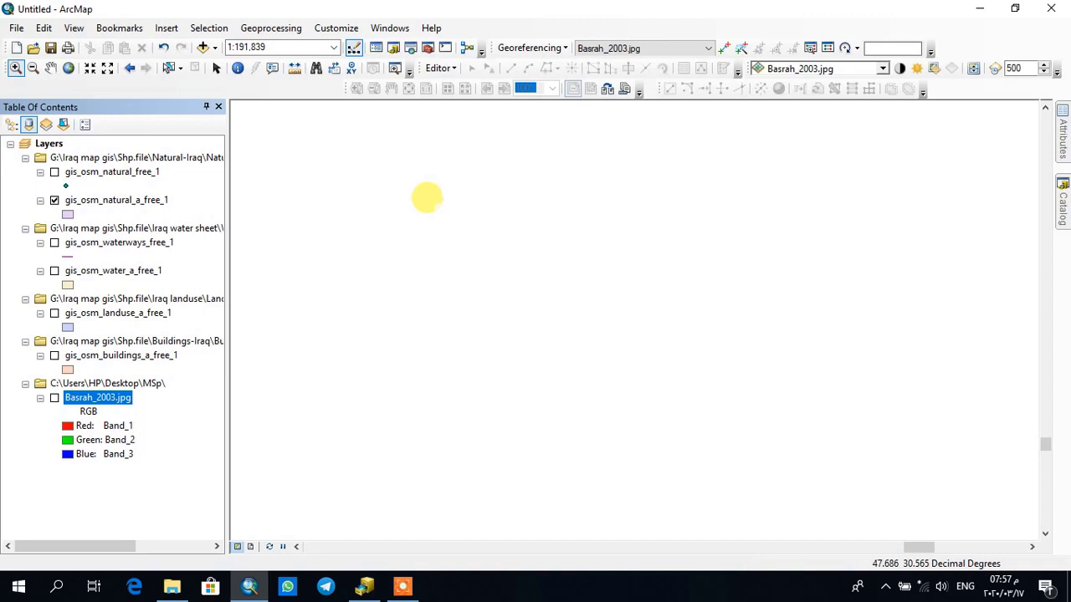
left_click(216, 71)
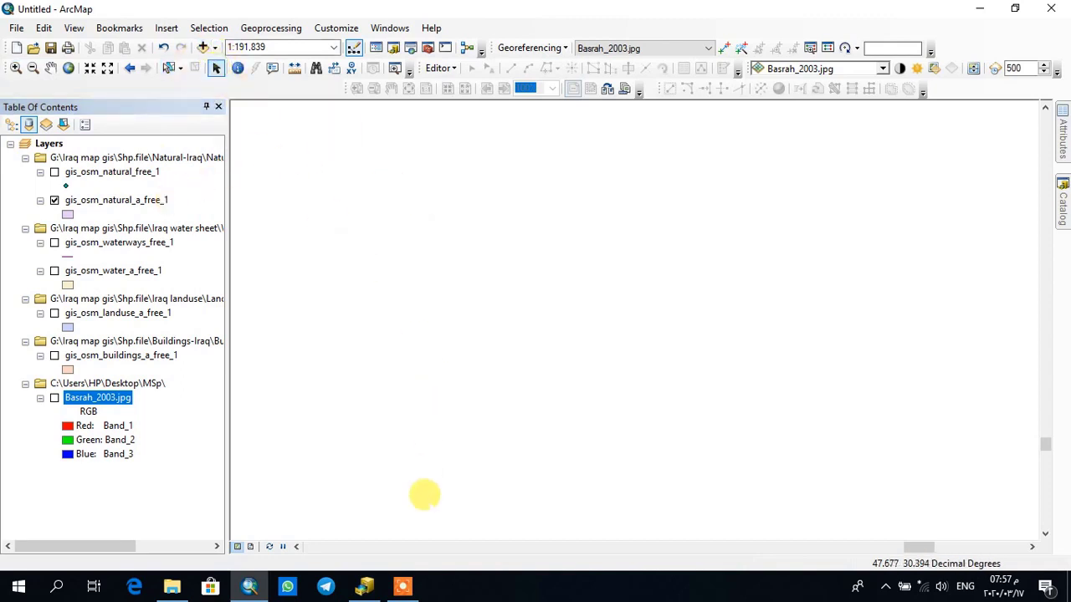
left_click(403, 586)
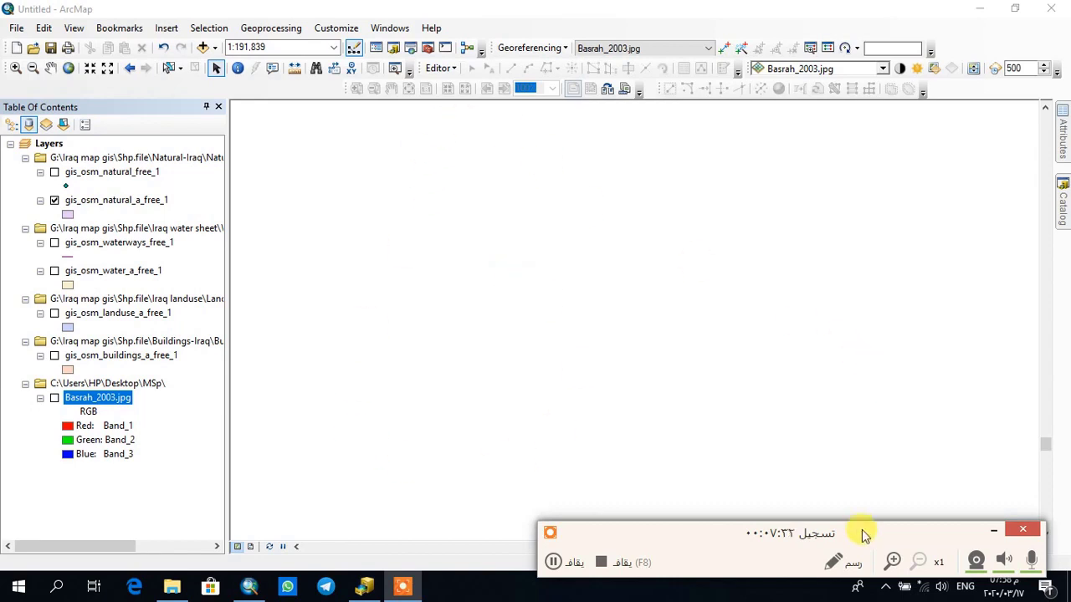
left_click(994, 529)
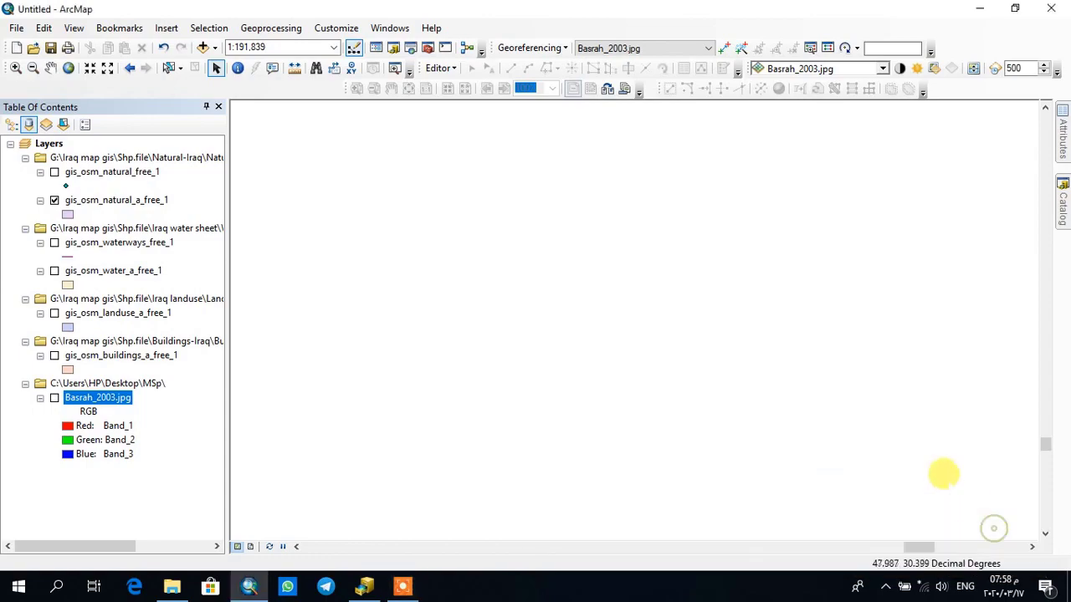
mouse_move(410, 590)
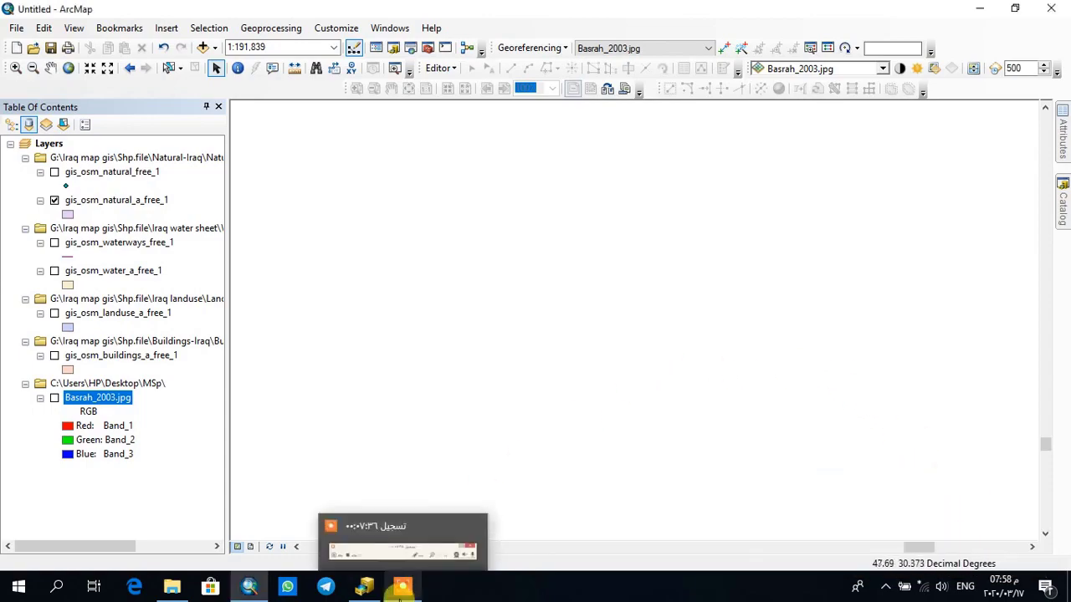
left_click(414, 542)
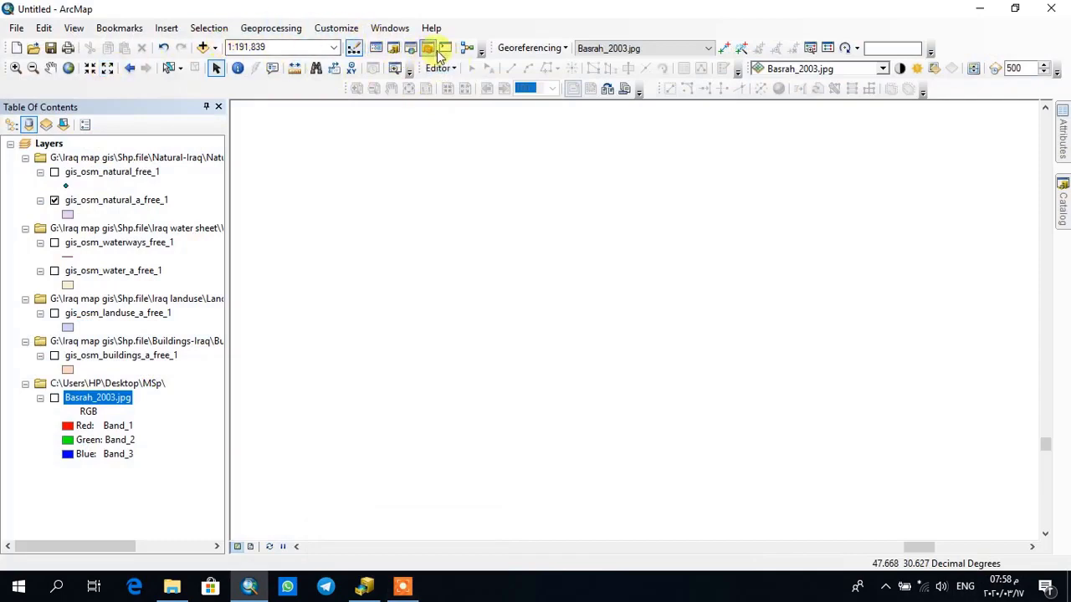
Step: Look over the folders, toolboxes and connections in the Catalog window and close it
left_click(395, 48)
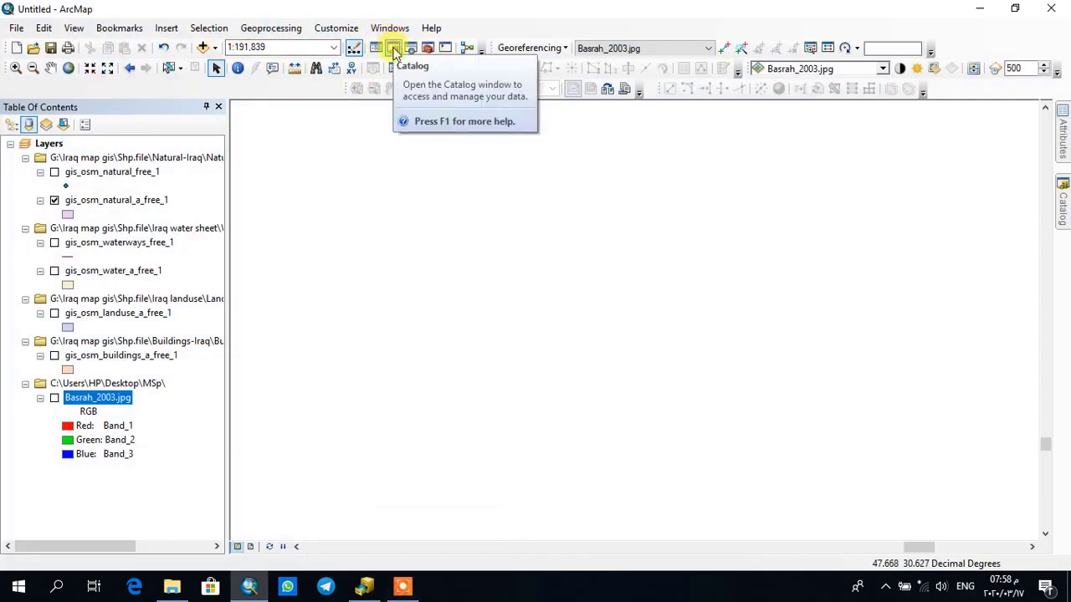
left_click(395, 52)
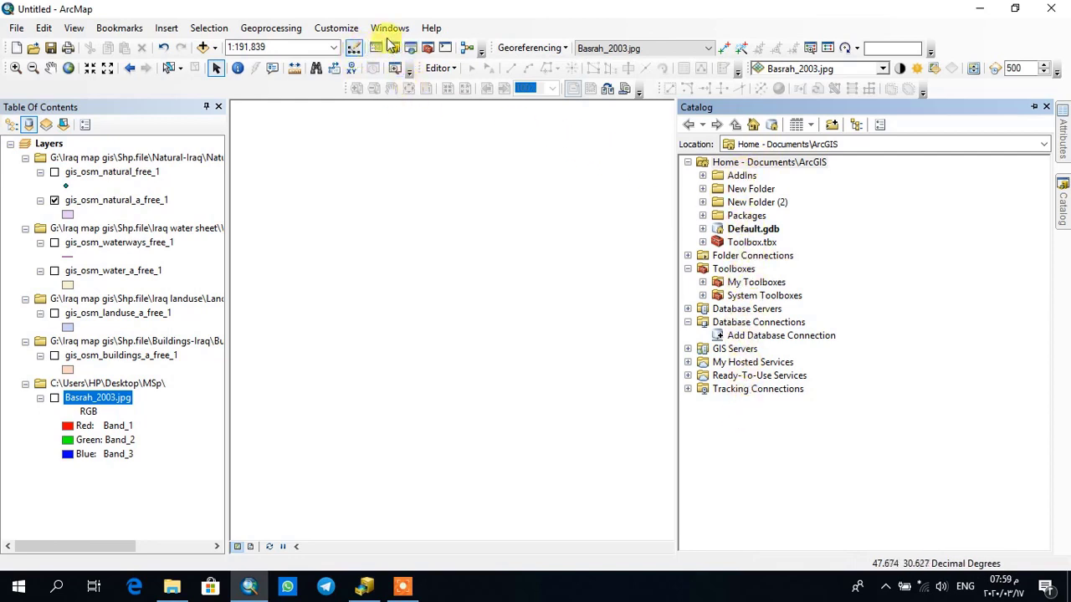
left_click(1045, 106)
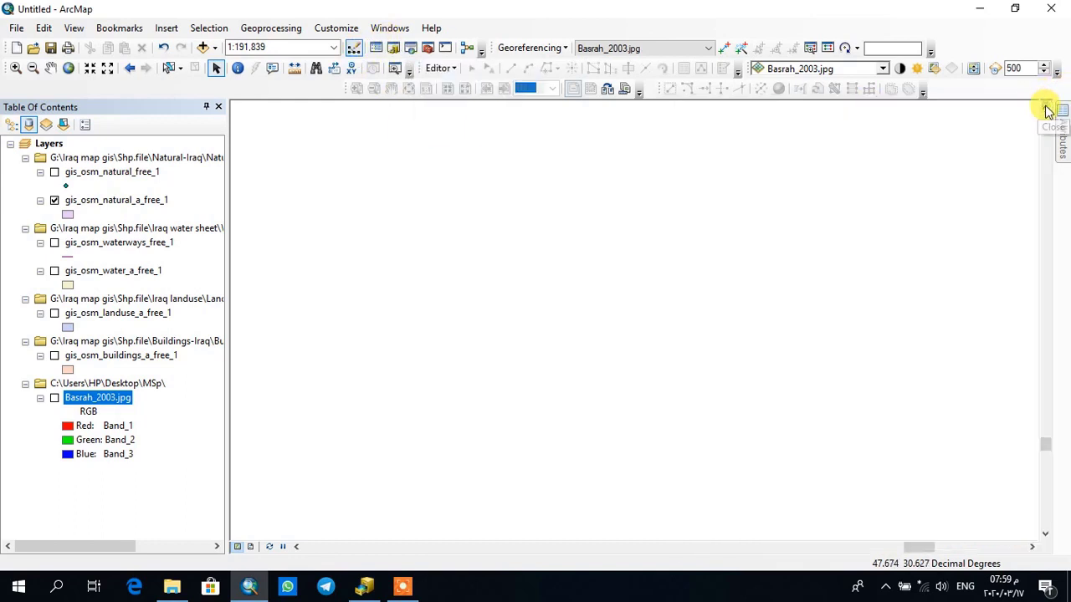
Step: Minimize ArcMap, search Windows for "arc" to locate ArcCatalog 10.4.1, and switch to the ArcCatalog window
left_click(977, 9)
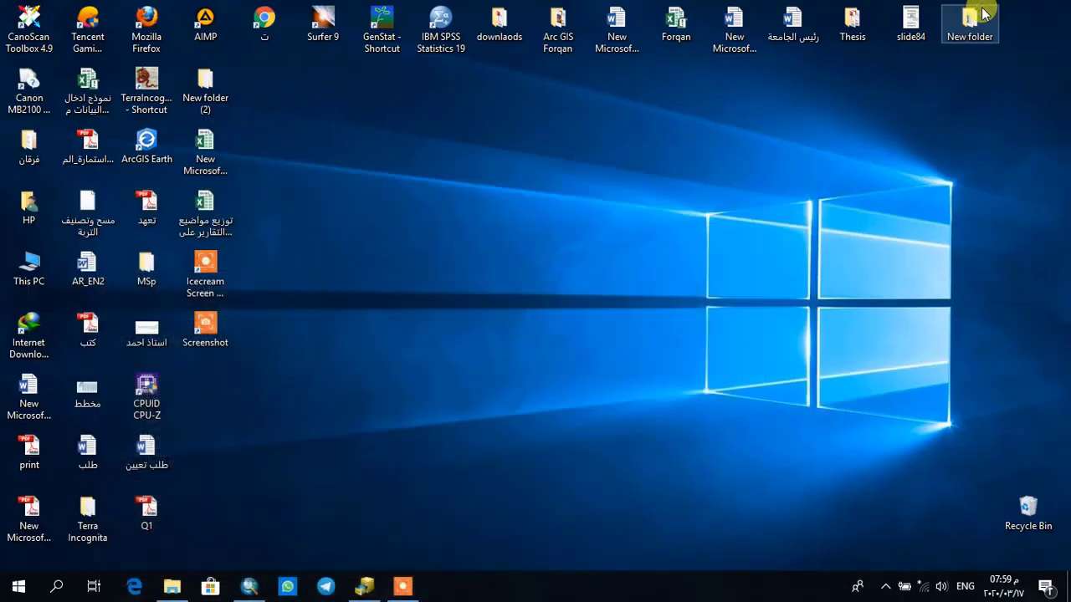
left_click(66, 594)
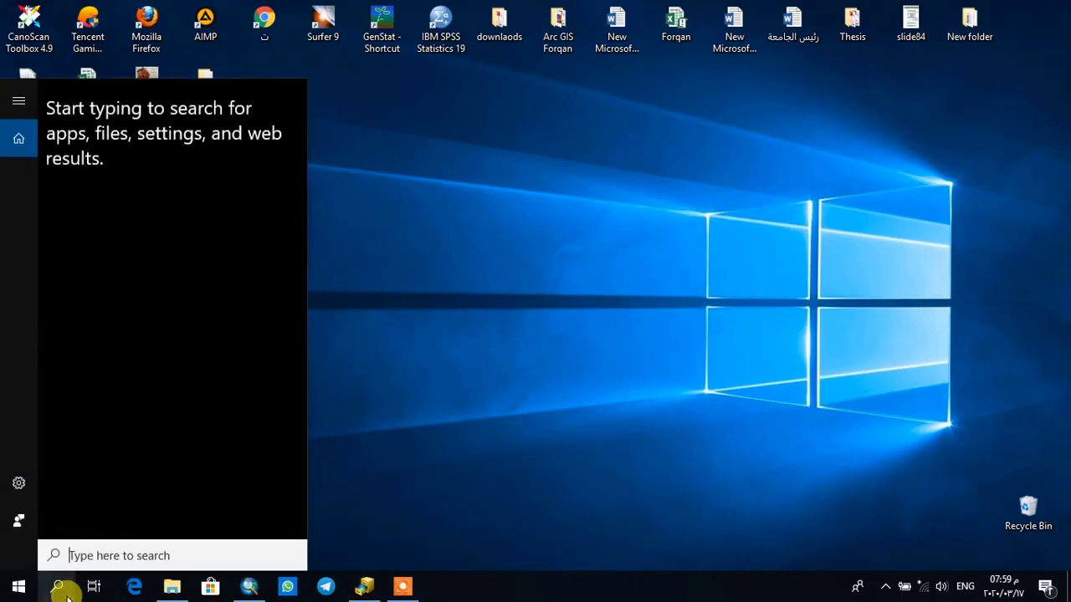
type("at")
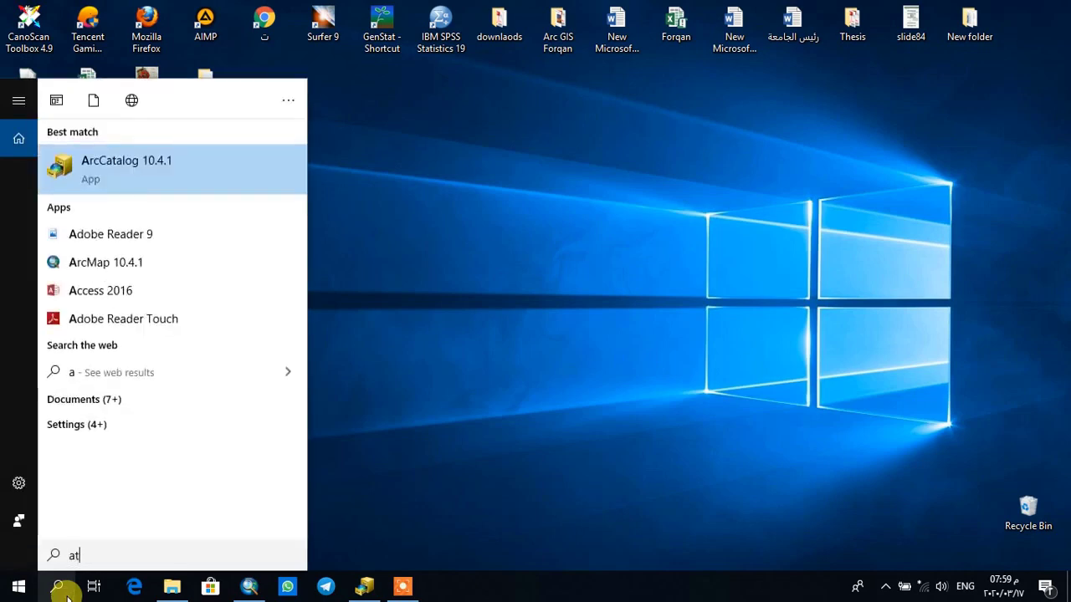
key("BackSpace")
type("rc")
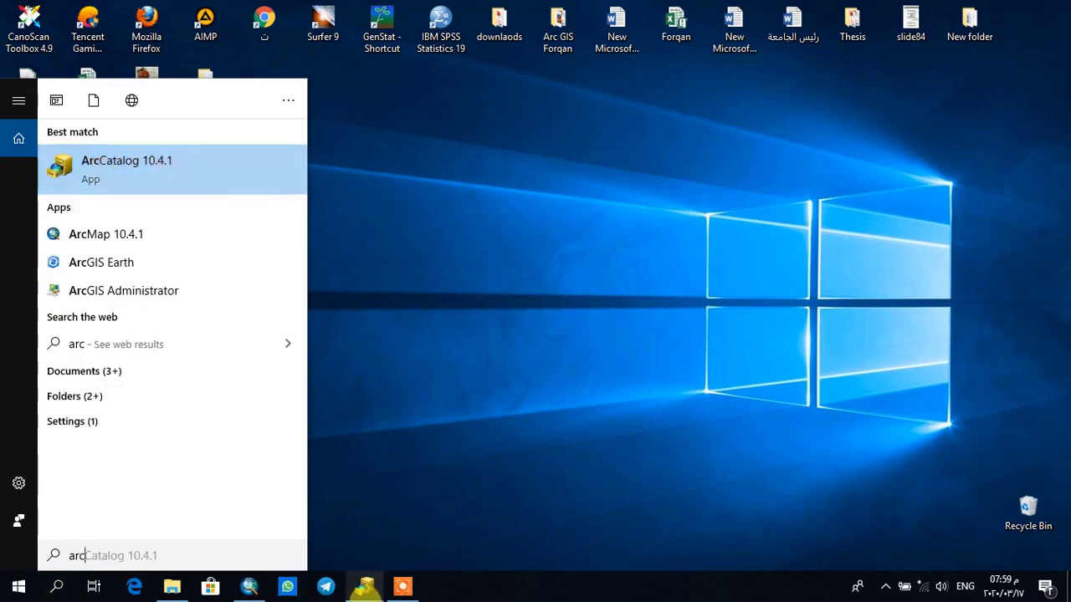
left_click(365, 586)
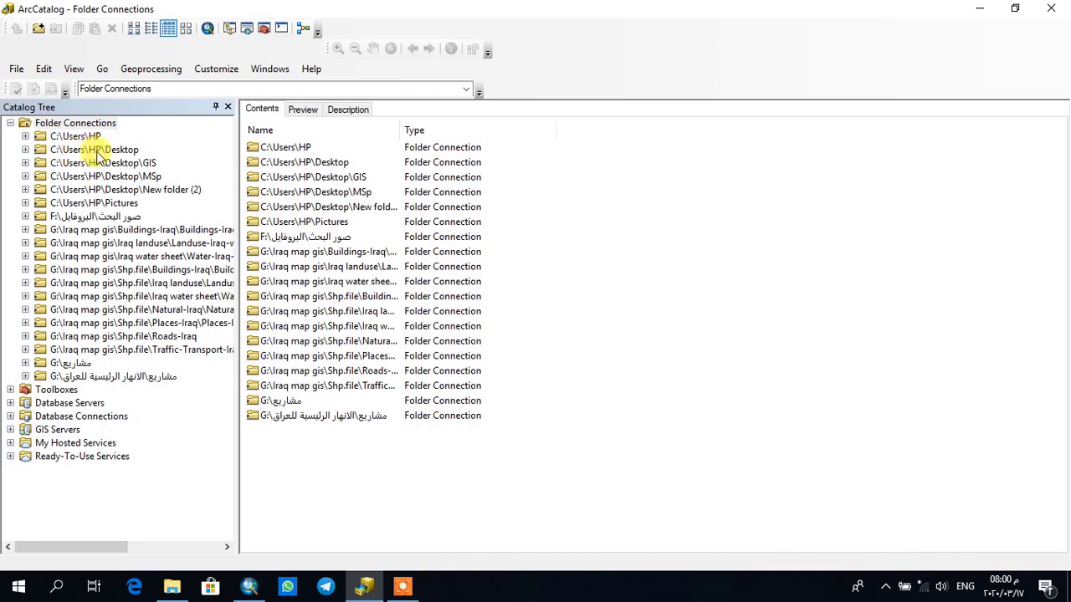
Step: View the contents and the preview of the C:\Users\HP\Desktop folder connection, returning to its contents
left_click(124, 151)
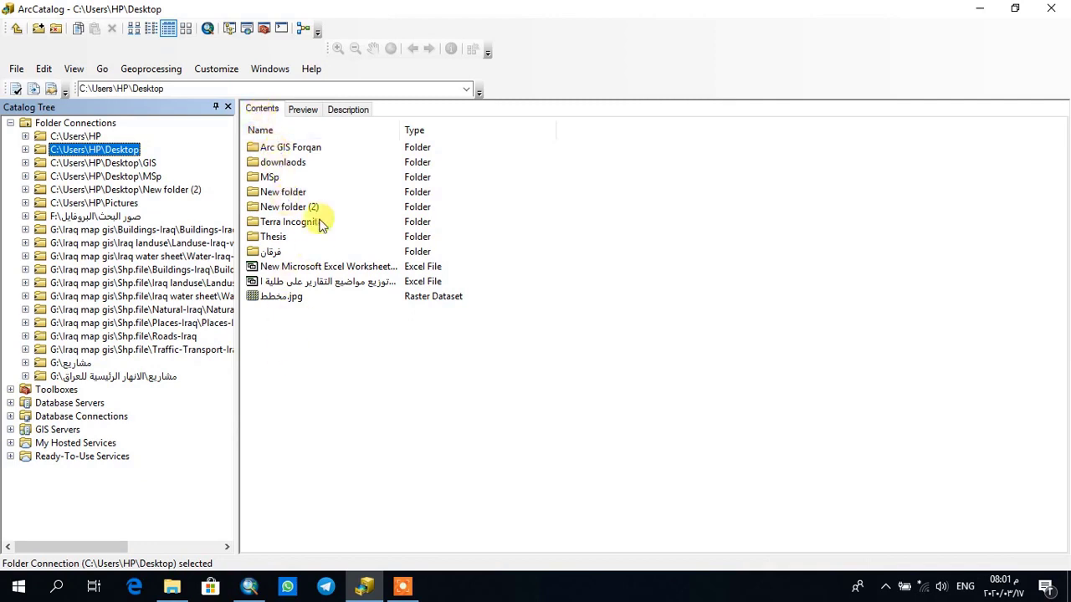
left_click(305, 110)
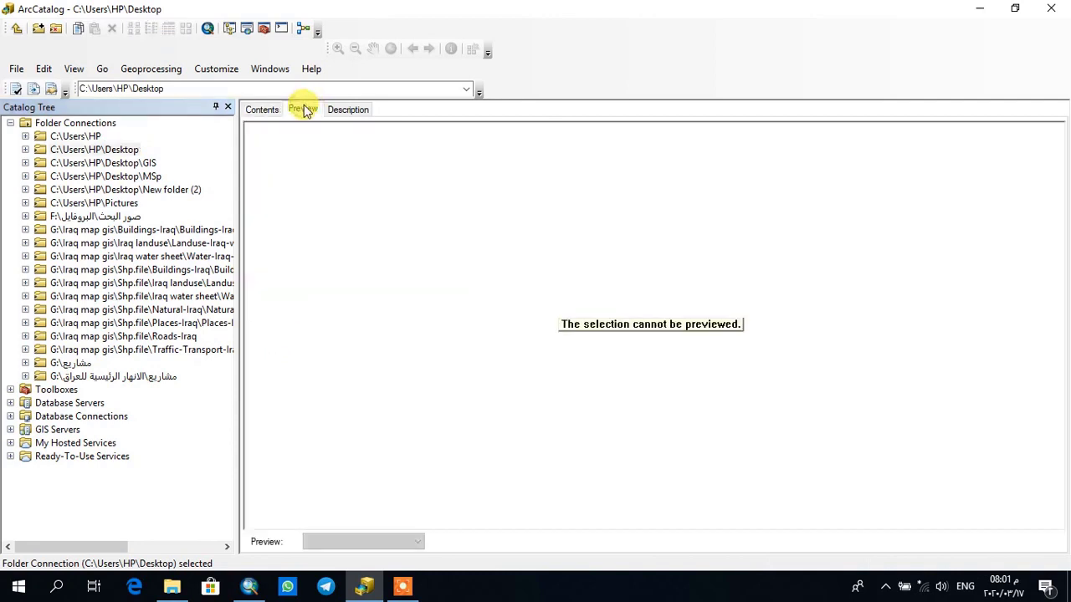
left_click(267, 111)
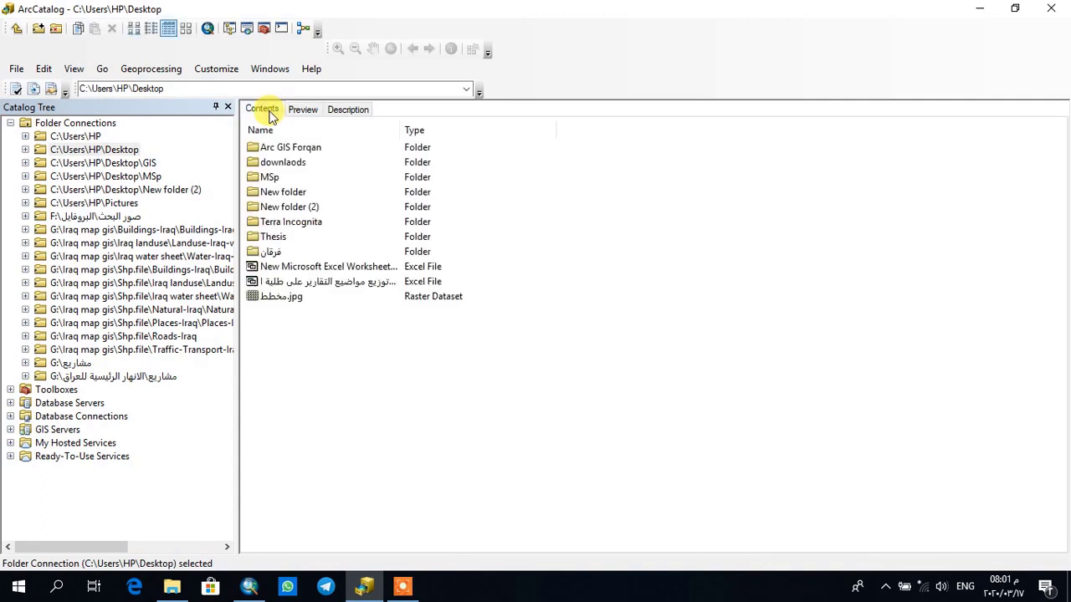
Step: Expand the C:\Users\HP\Desktop connection and show the preview of its MSp folder
left_click(271, 178)
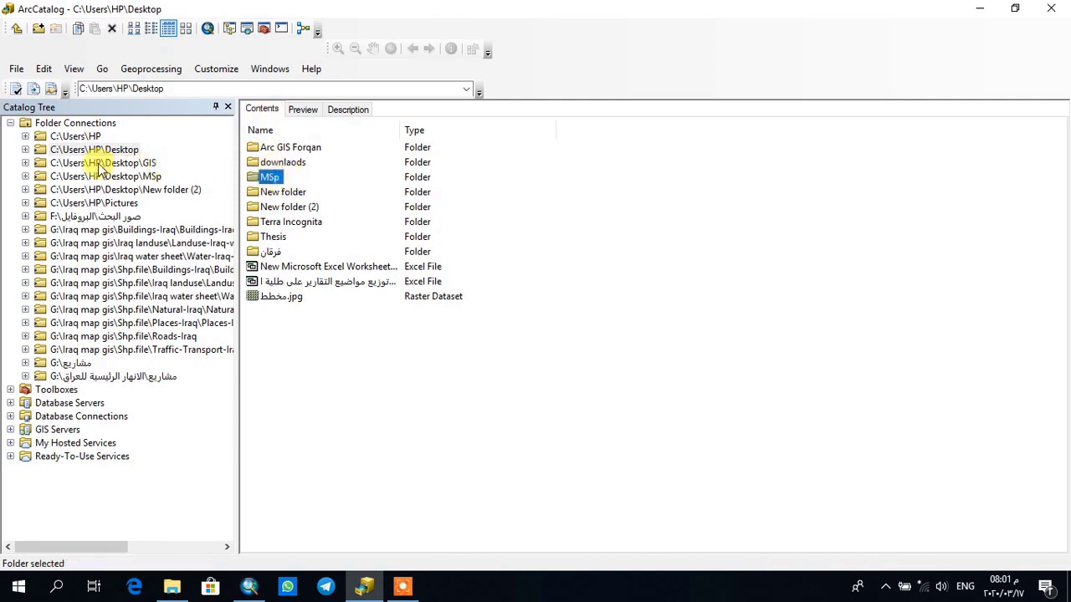
left_click(26, 149)
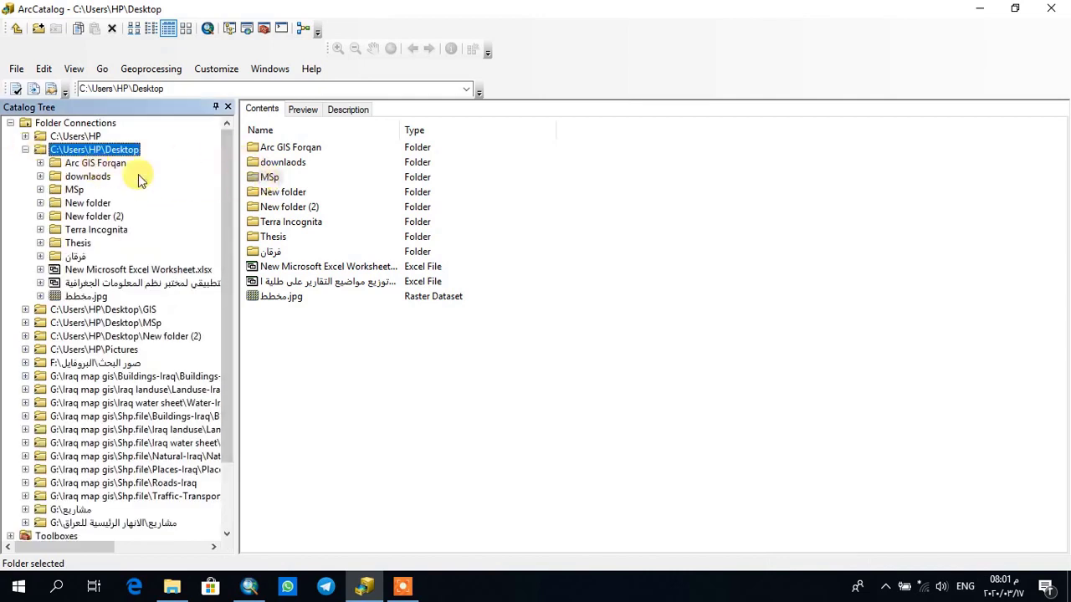
left_click(268, 177)
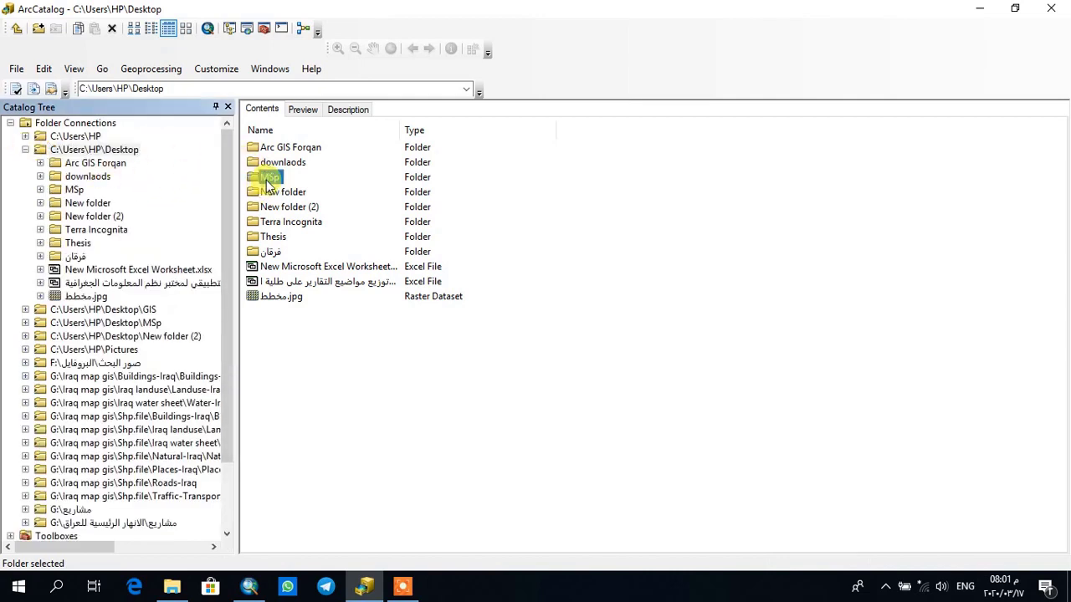
left_click(305, 110)
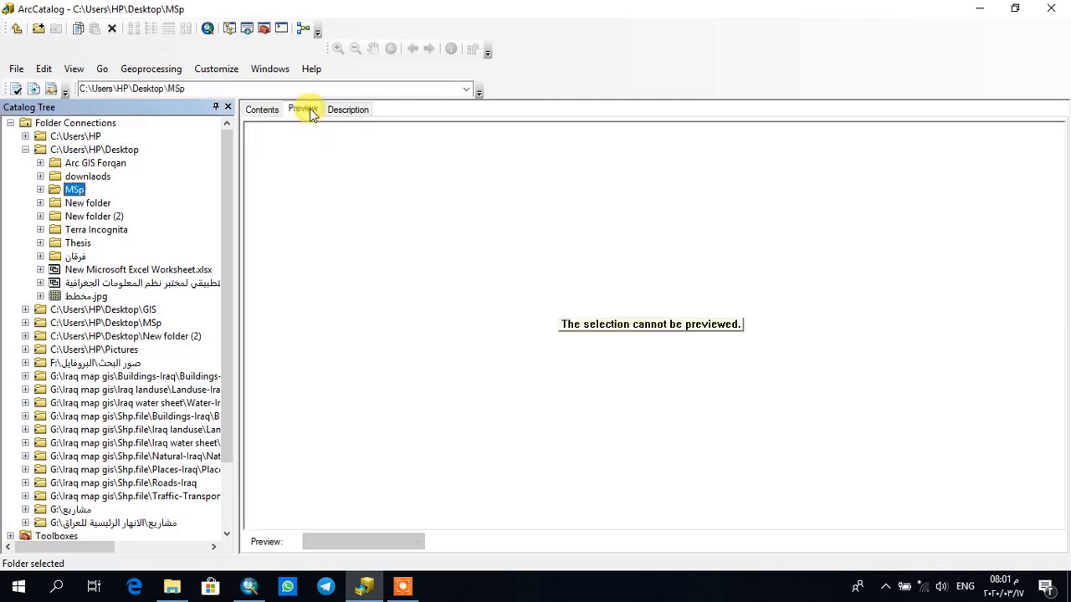
Step: Expand the MSp folder, preview the Basrah_2003.jpg raster's geography, and return to its contents
left_click(273, 109)
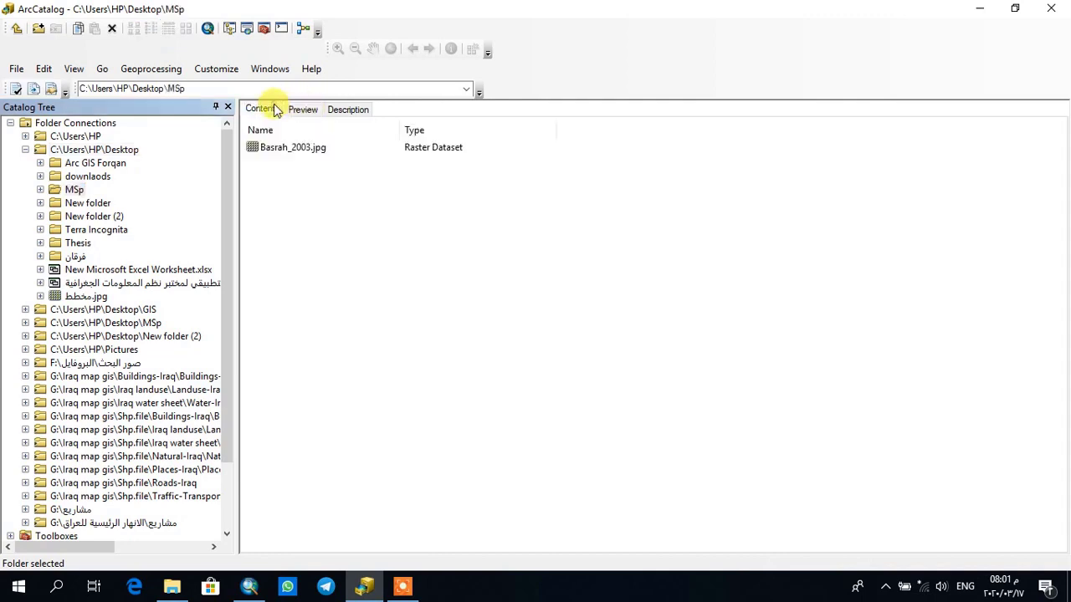
left_click(40, 189)
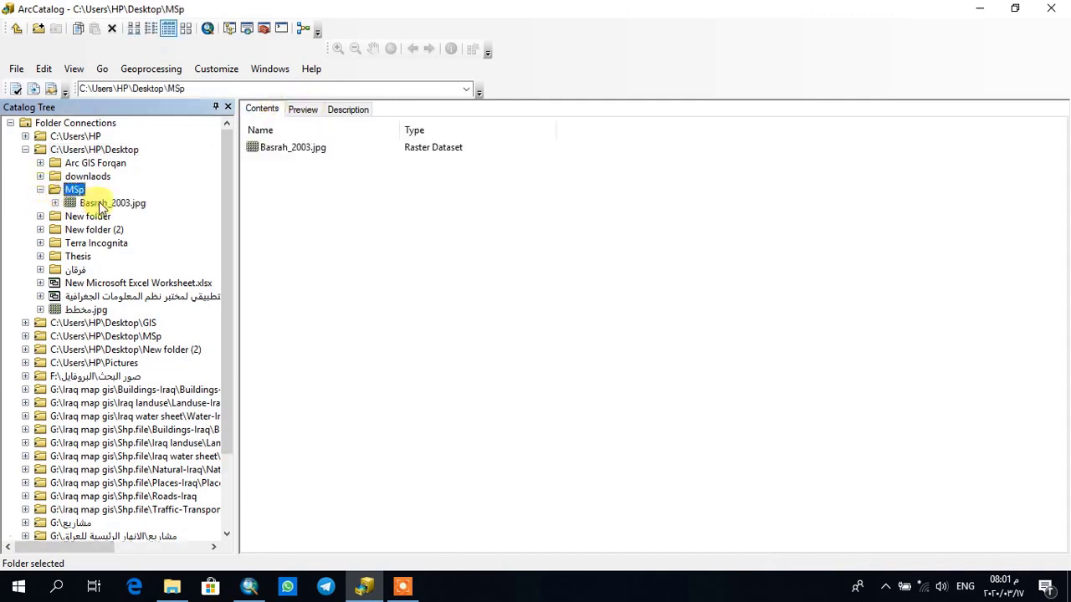
left_click(100, 204)
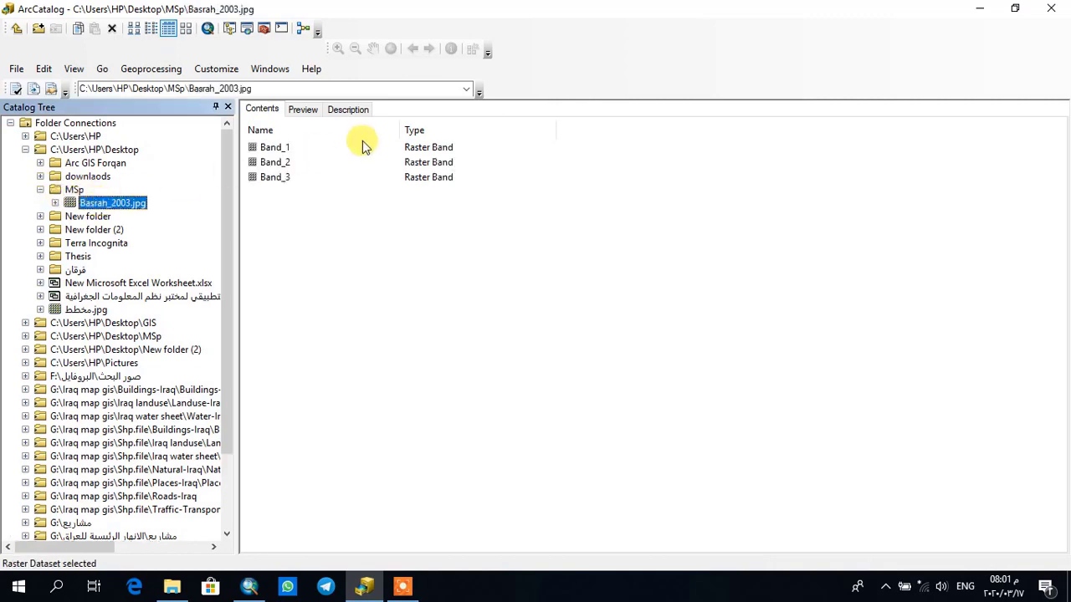
left_click(306, 109)
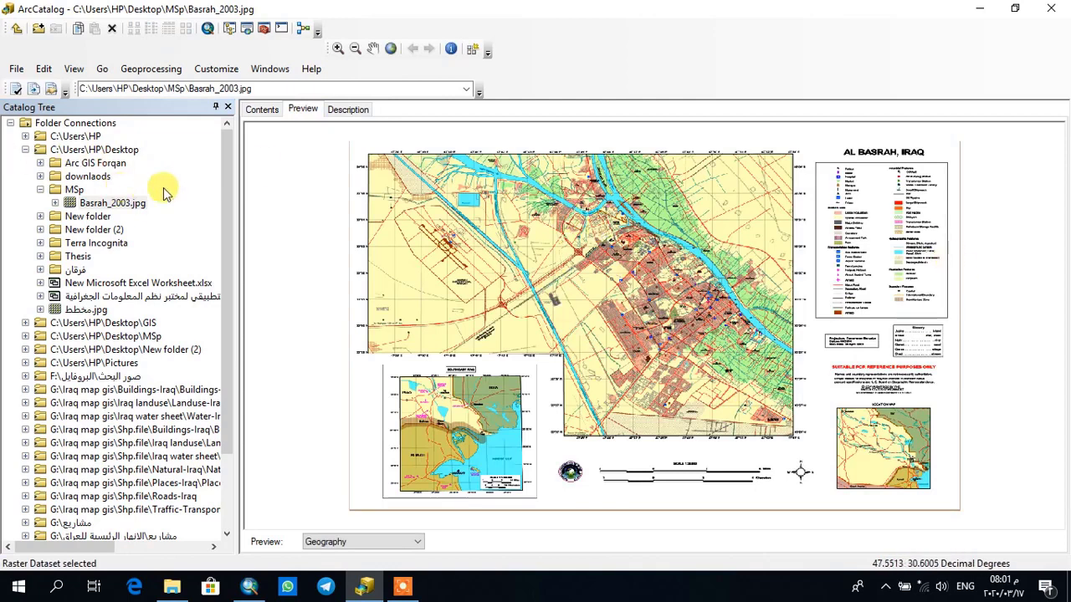
left_click(265, 111)
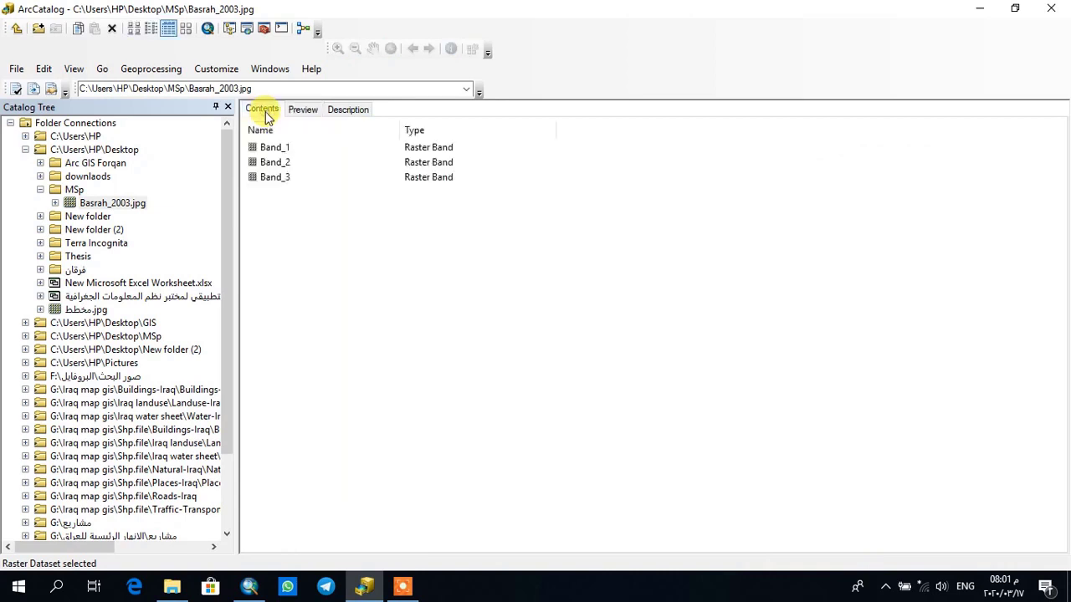
Step: Read the description of Basrah_2003.jpg, return to its contents, and collapse the MSp folder and the C:\Users\HP\Desktop connection
left_click(361, 118)
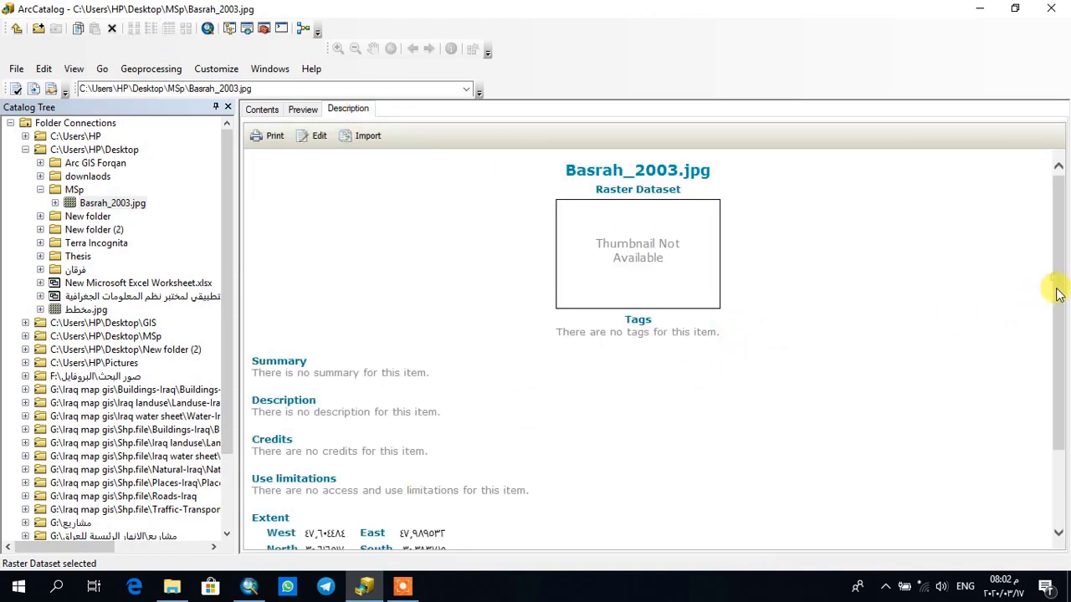
mouse_move(1054, 290)
left_mouse_down()
mouse_move(1054, 420)
mouse_move(1064, 435)
mouse_move(1053, 271)
left_mouse_up()
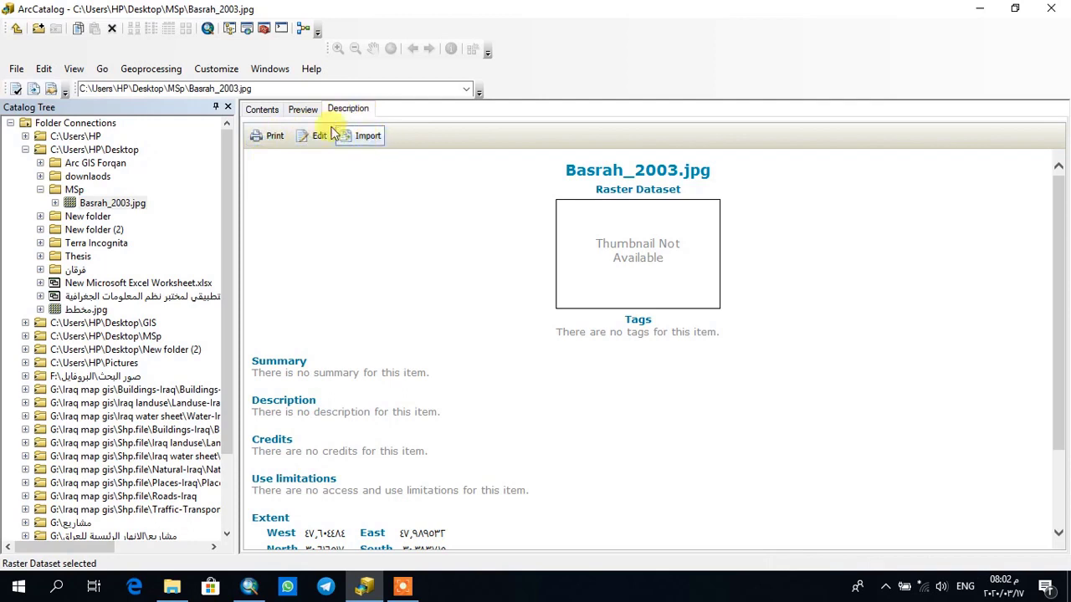
left_click(260, 110)
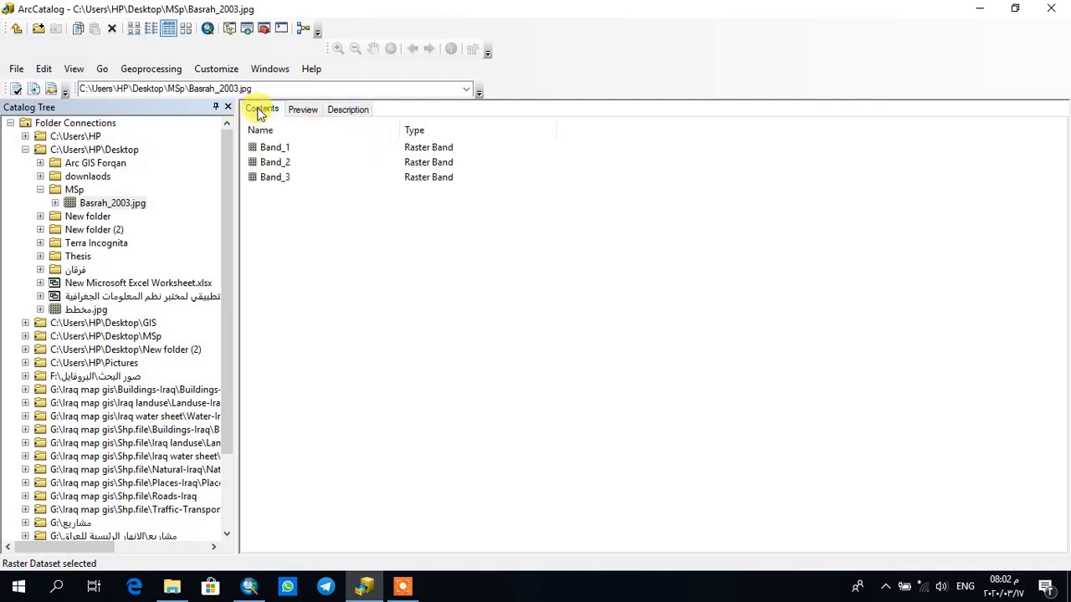
left_click(42, 192)
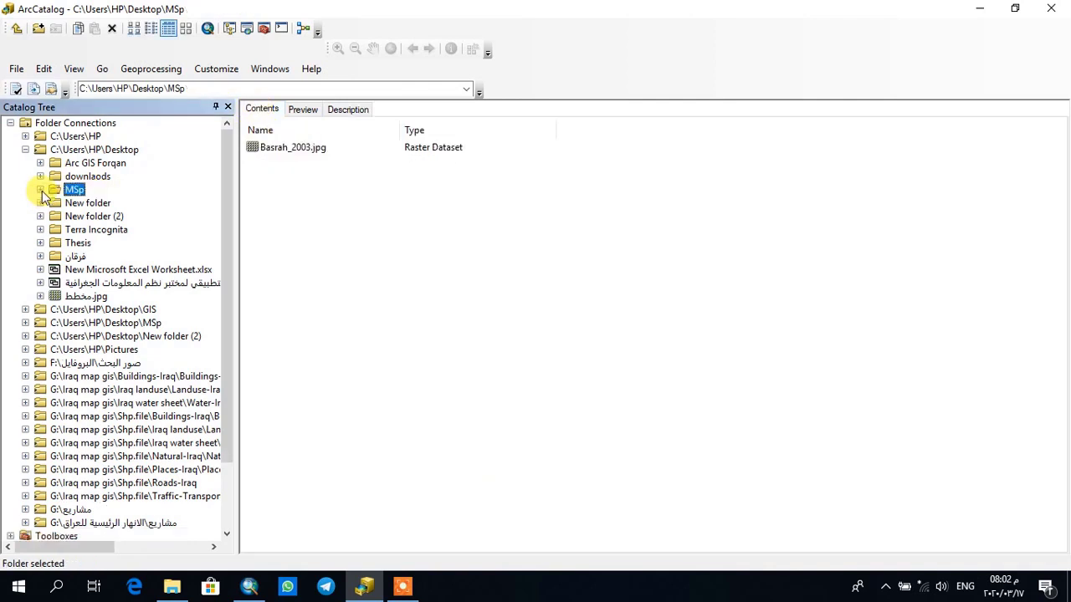
left_click(25, 150)
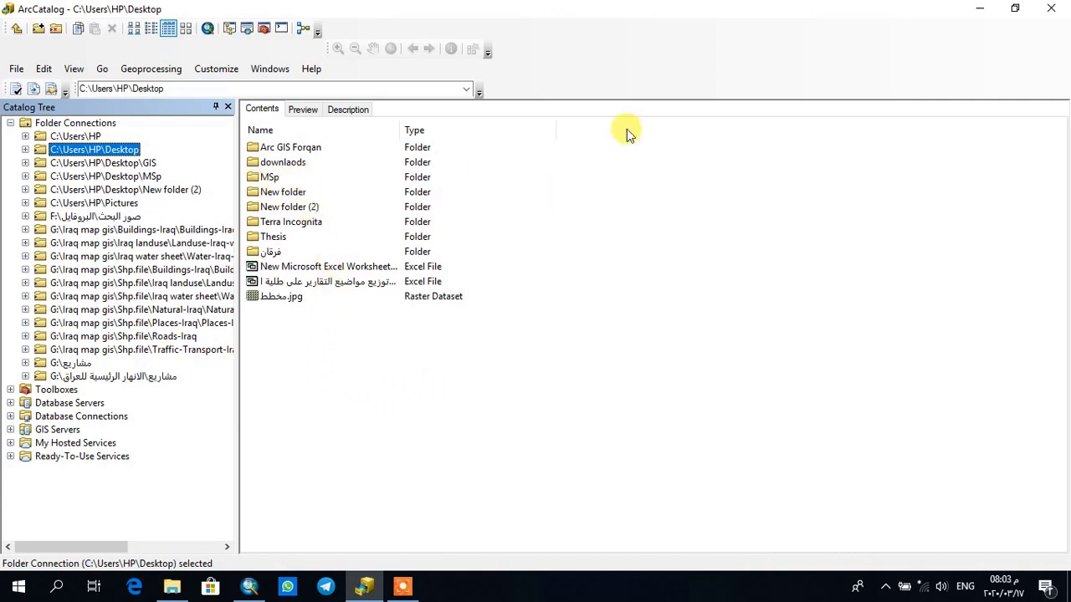
Step: Minimize ArcCatalog, look over the files in the desktop MSp folder in File Explorer, and switch back to ArcCatalog
left_click(978, 8)
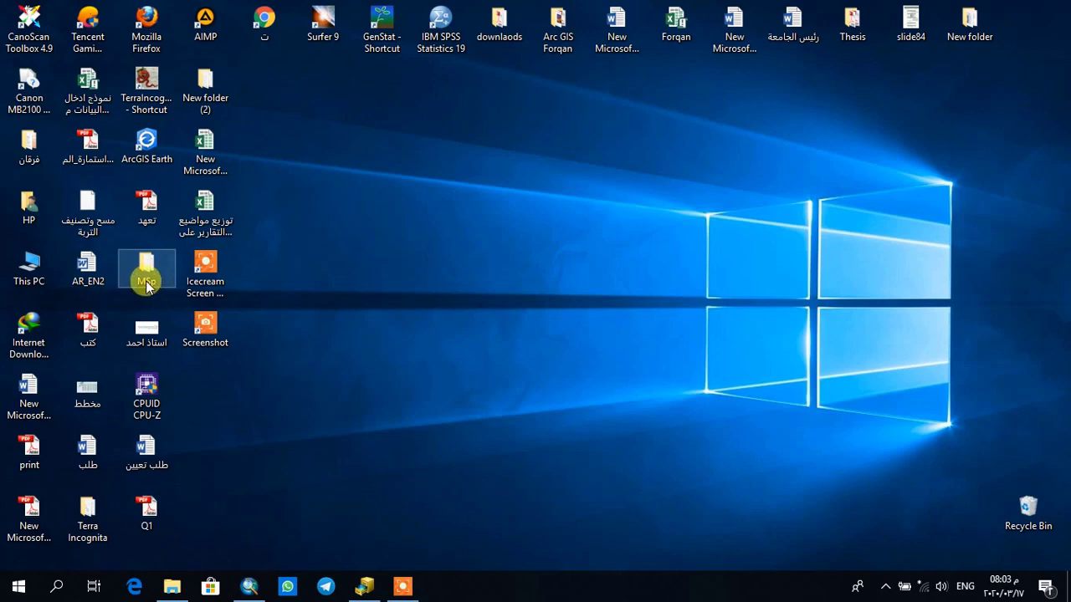
double_click(146, 285)
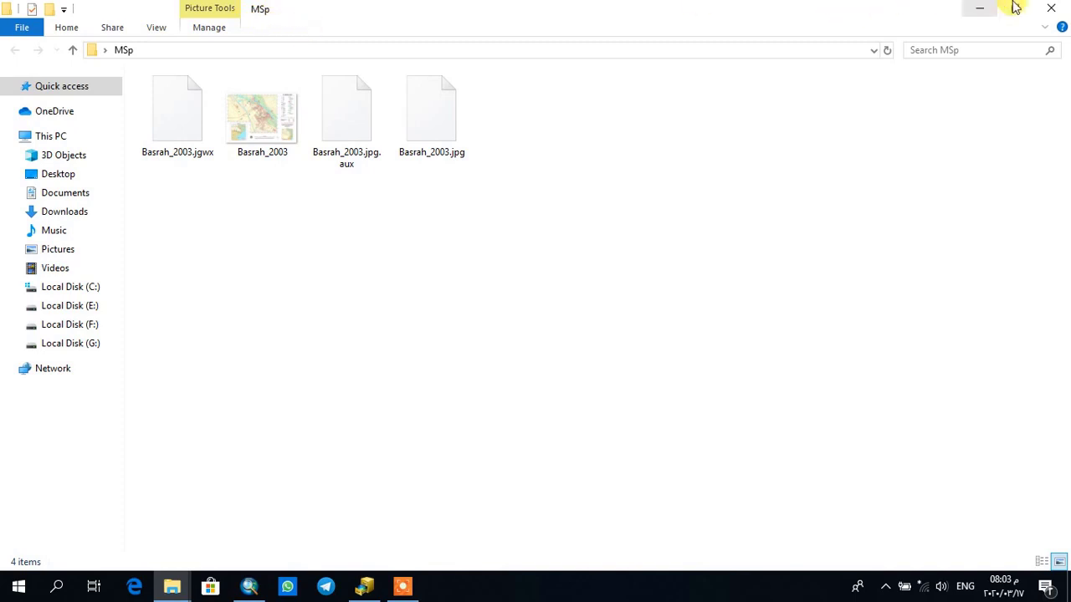
left_click(975, 10)
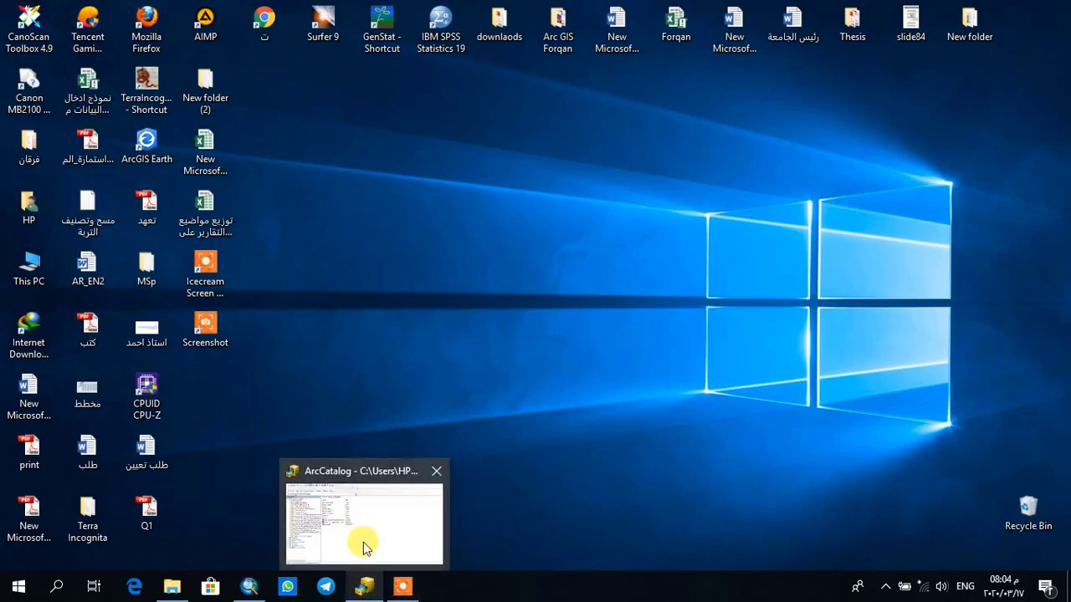
left_click(364, 527)
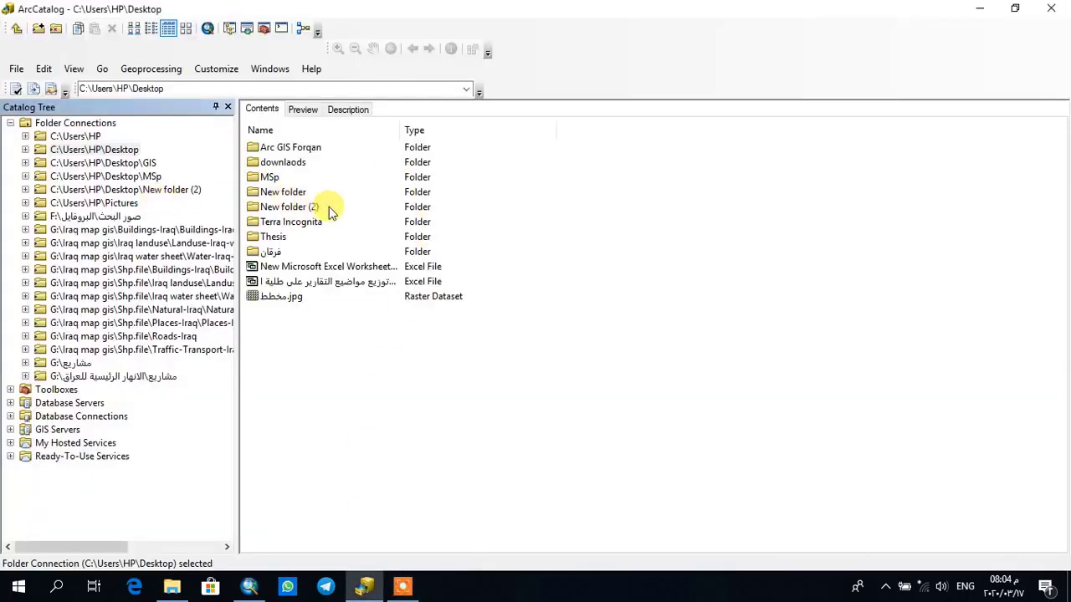
Step: Show the contents of Folder Connections and collapse its list in the Catalog Tree
left_click(62, 123)
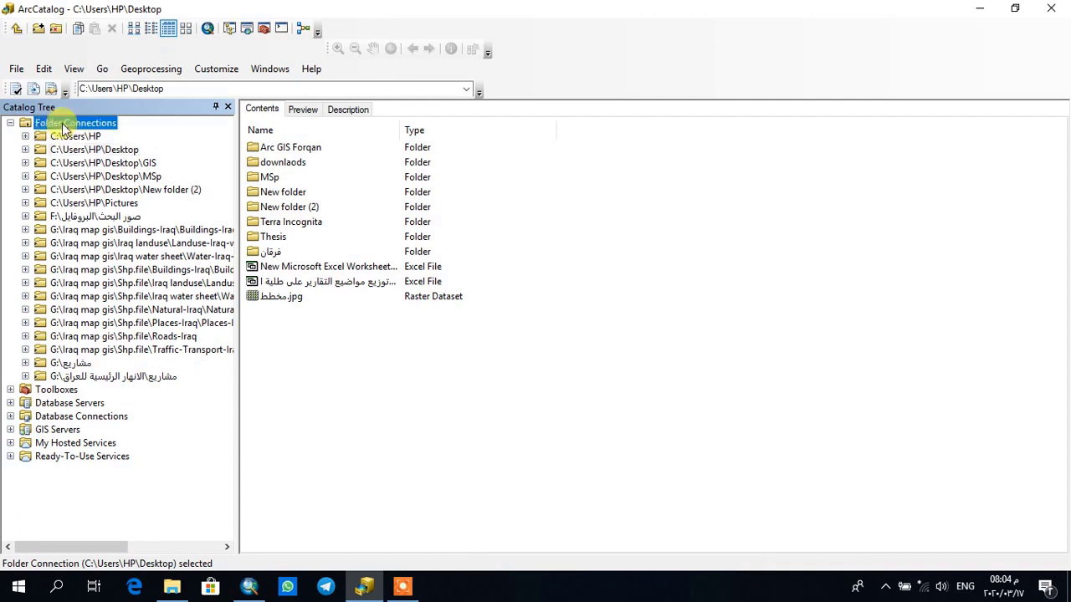
left_click(10, 124)
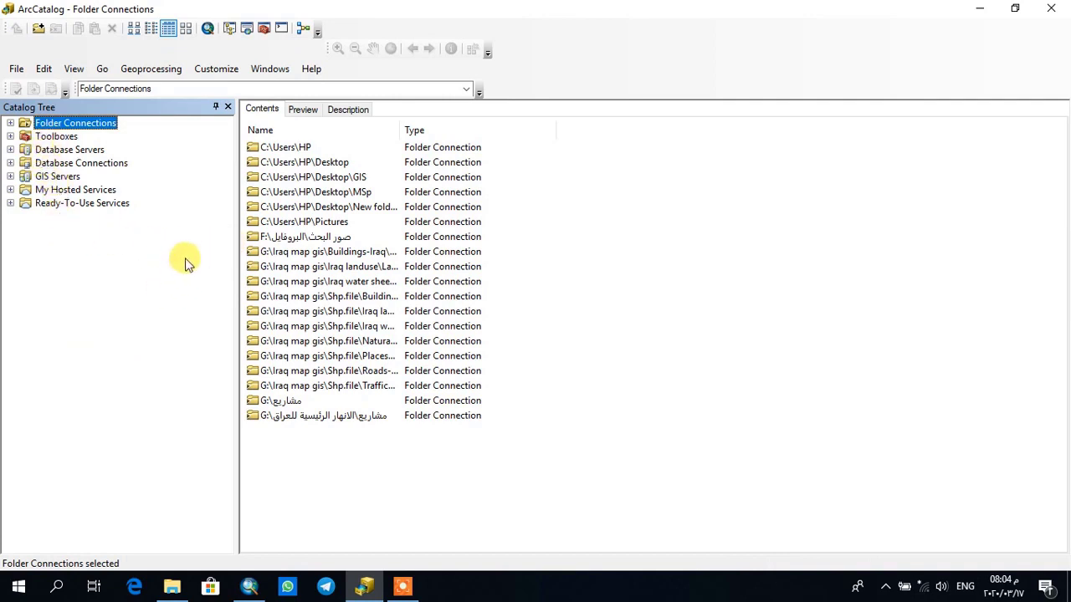
left_click(45, 297)
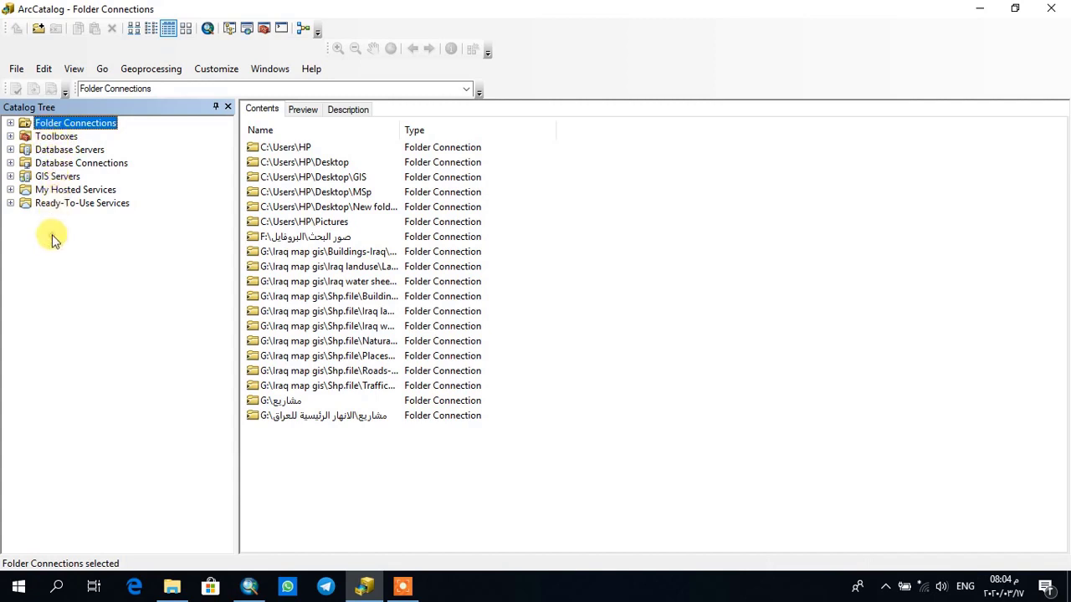
Step: View the contents of the toolboxes, database, GIS server and services entries in the Catalog Tree, ending on Folder Connections
left_click(60, 136)
left_click(67, 151)
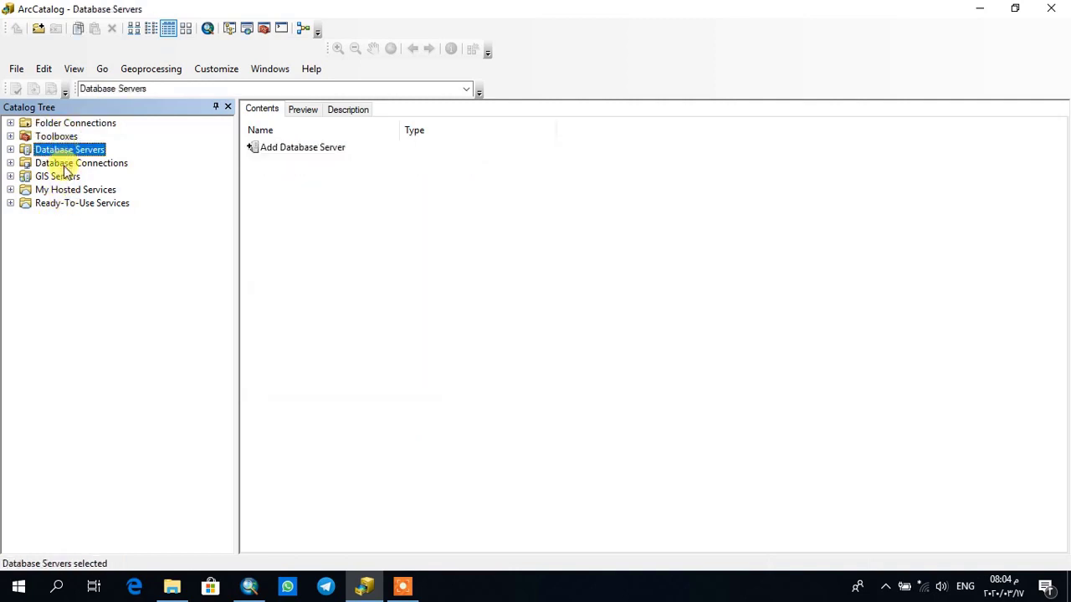
left_click(67, 164)
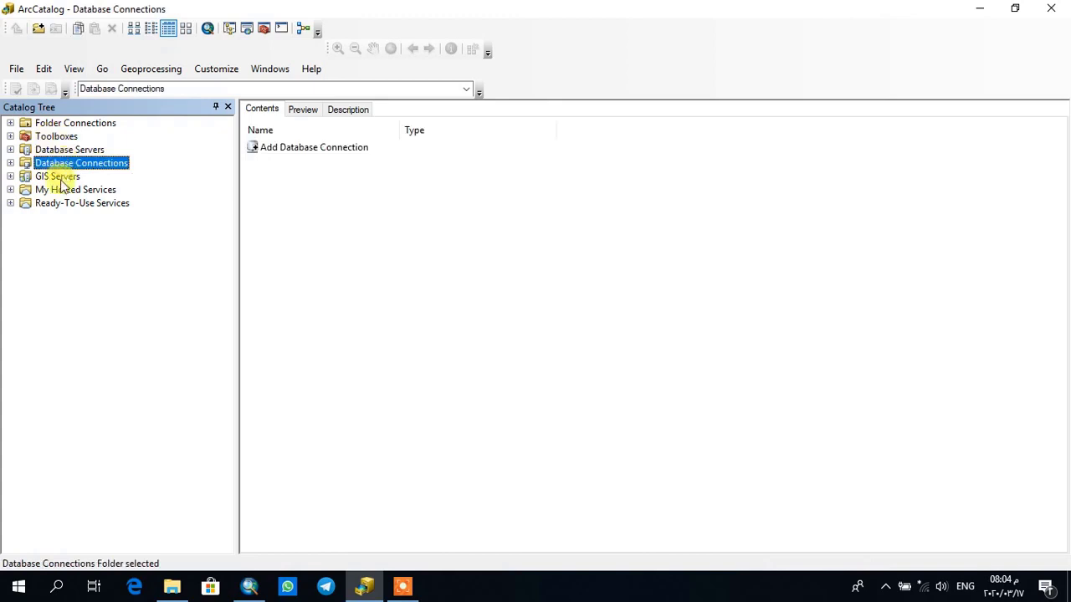
left_click(62, 176)
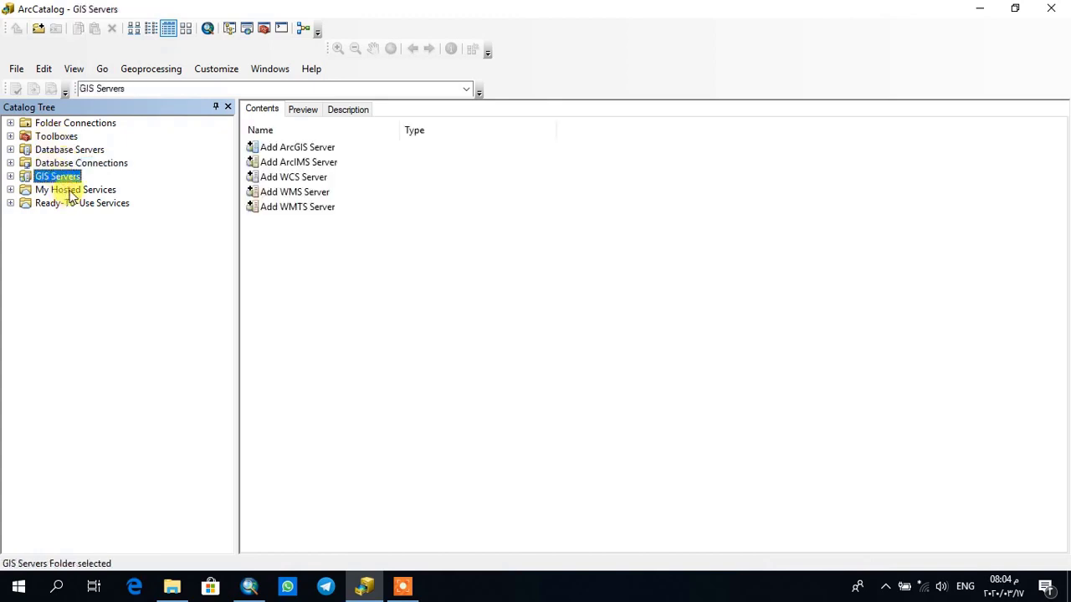
left_click(71, 190)
left_click(67, 204)
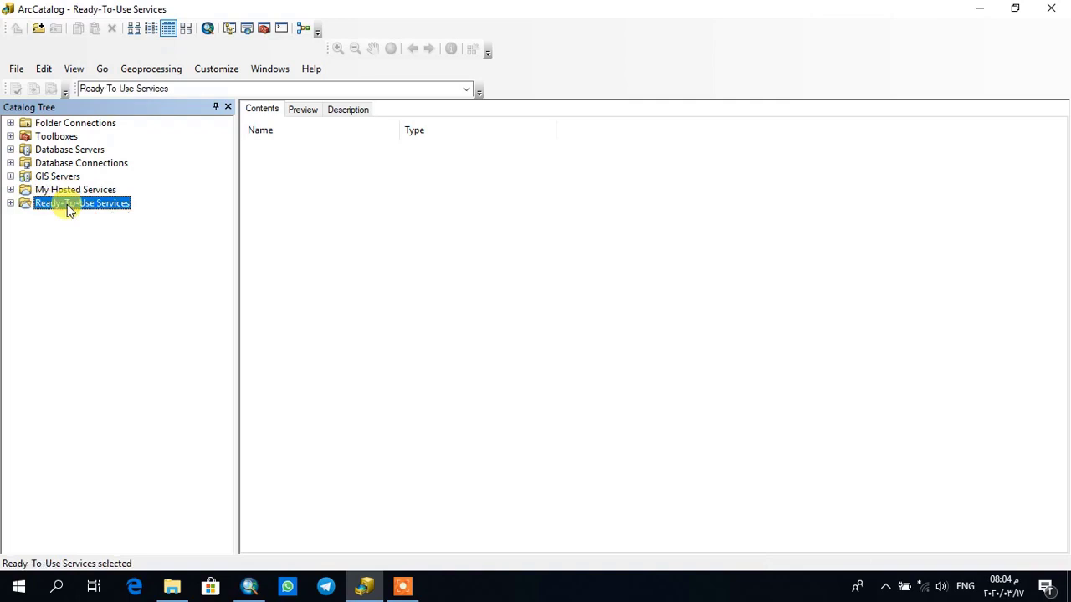
left_click(66, 164)
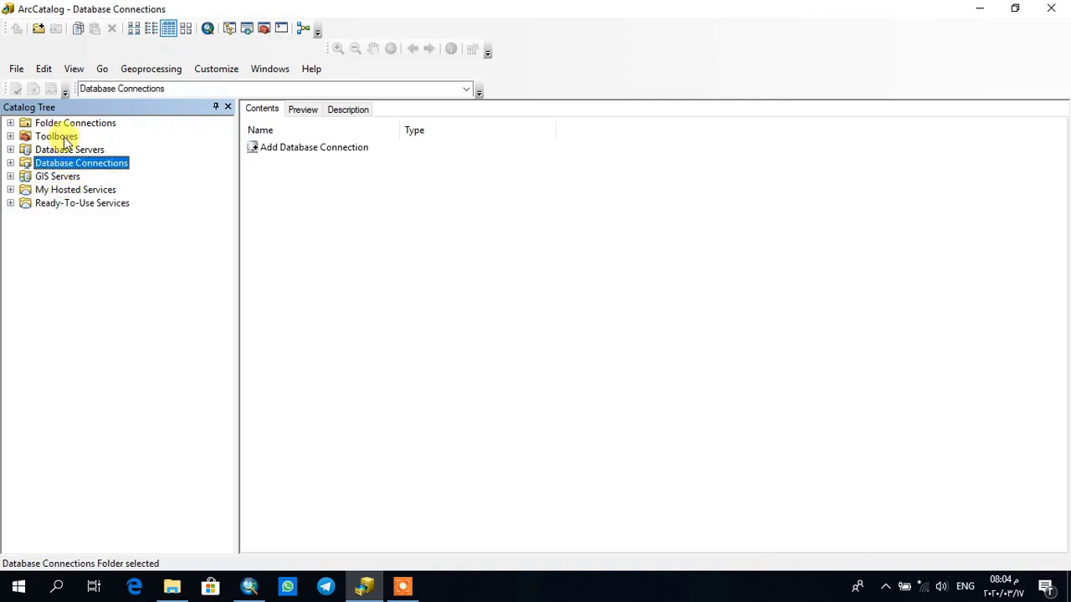
left_click(65, 140)
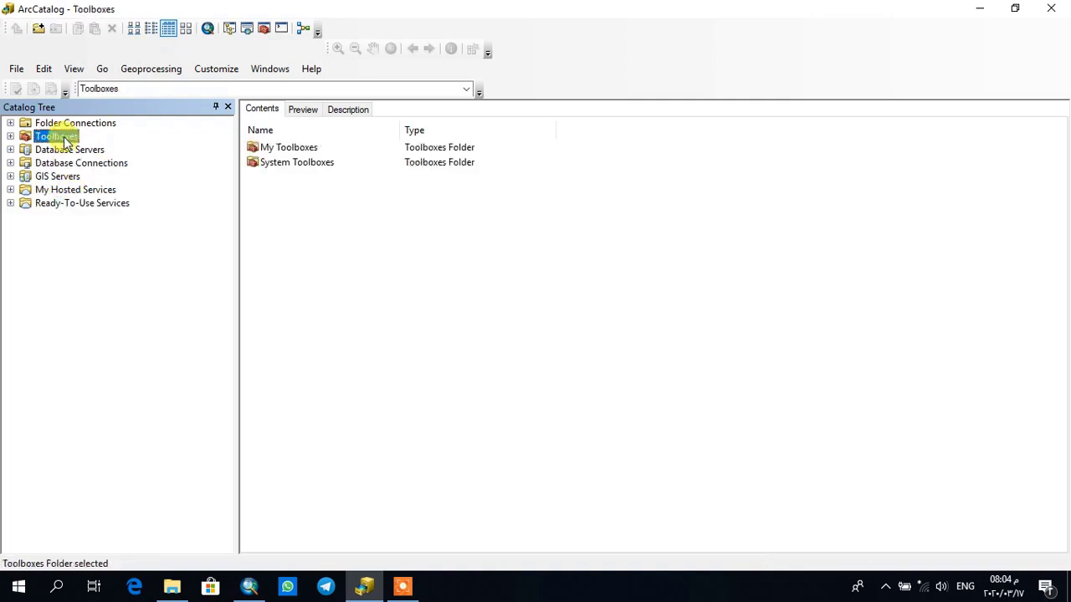
left_click(56, 126)
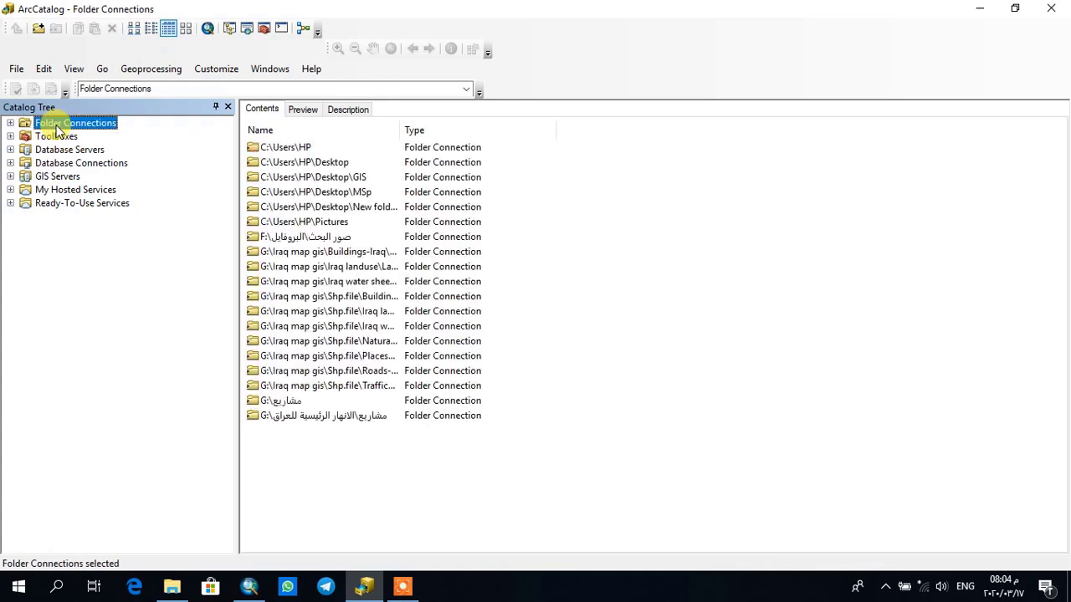
Step: Expand Folder Connections, show the contents of the C:\Users\HP\Desktop\MSp connection, and expand it
left_click(10, 124)
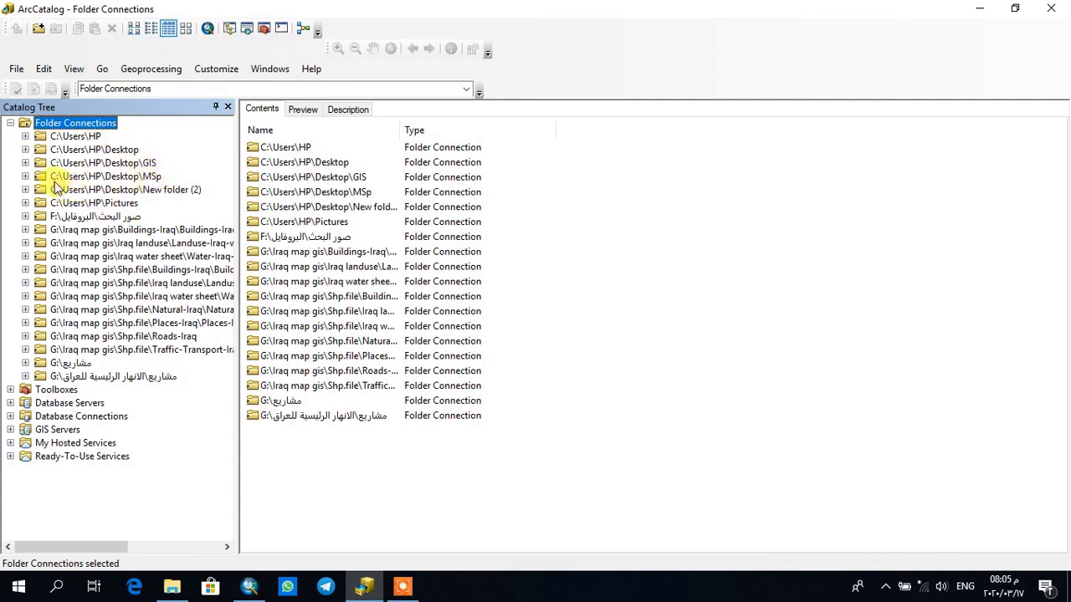
left_click(136, 177)
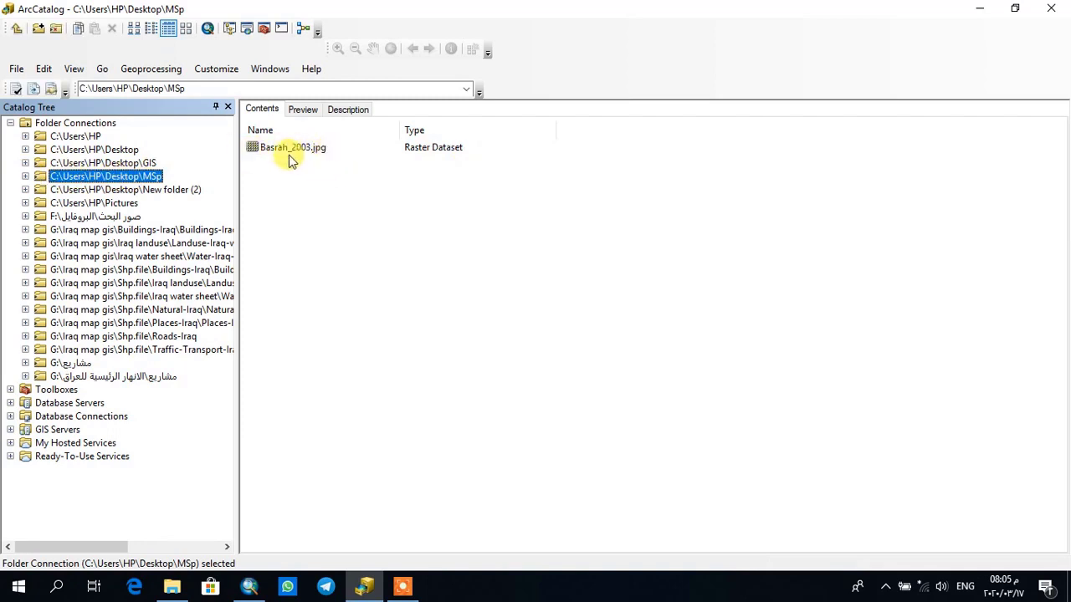
left_click(26, 176)
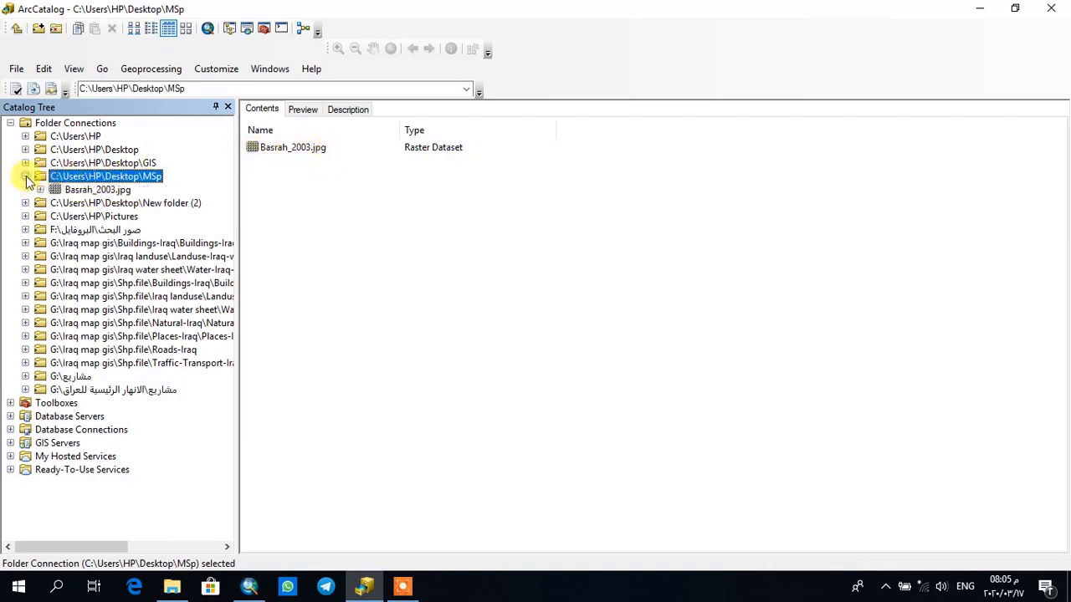
left_click(395, 241)
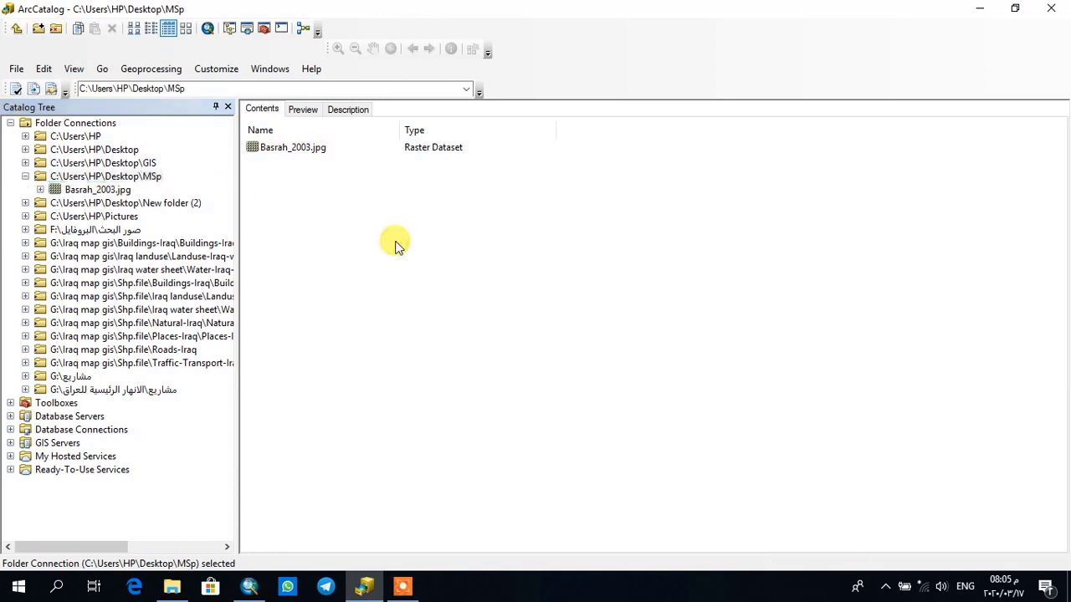
Step: Start creating a new shapefile in the C:\Users\HP\Desktop\MSp folder
right_click(491, 314)
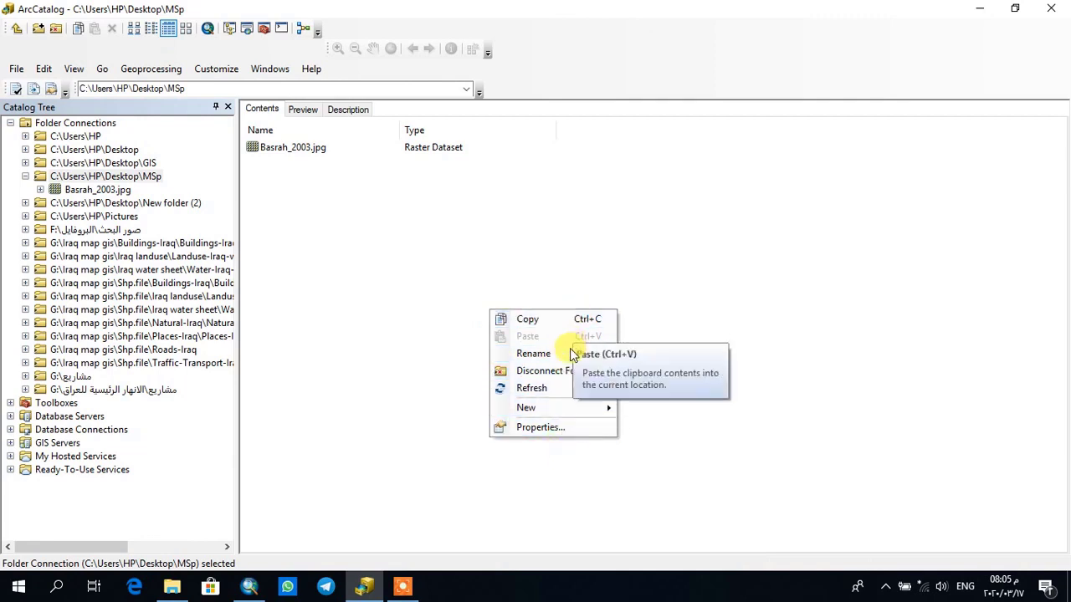
mouse_move(567, 414)
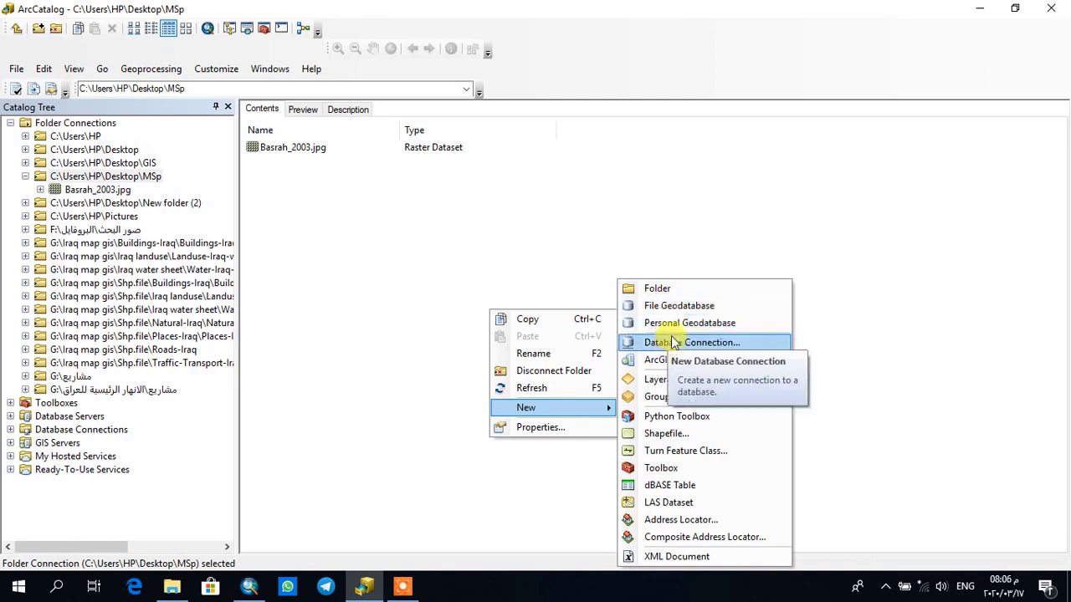
left_click(667, 433)
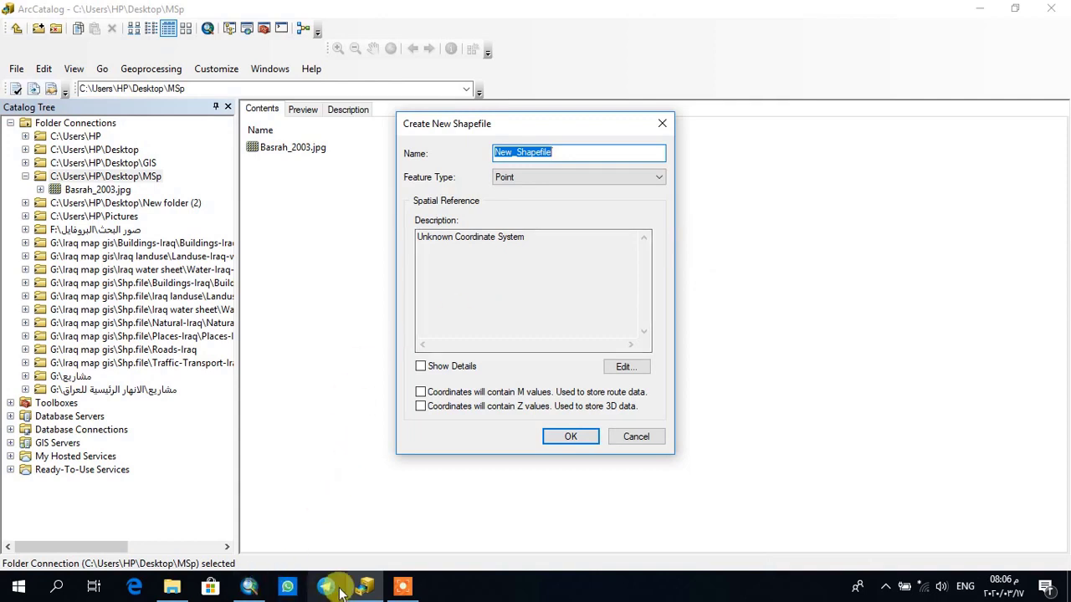
Step: Switch to ArcMap, turn on the Basrah_2003.jpg layer, and zoom in on the city area to 1:150,000
mouse_move(351, 590)
left_click(241, 515)
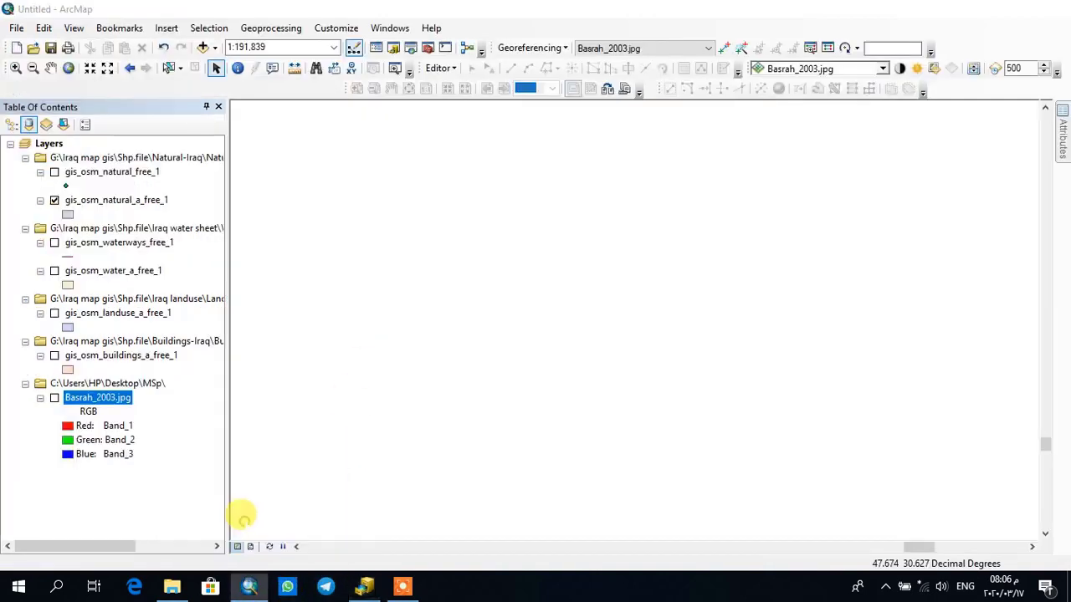
left_click(55, 398)
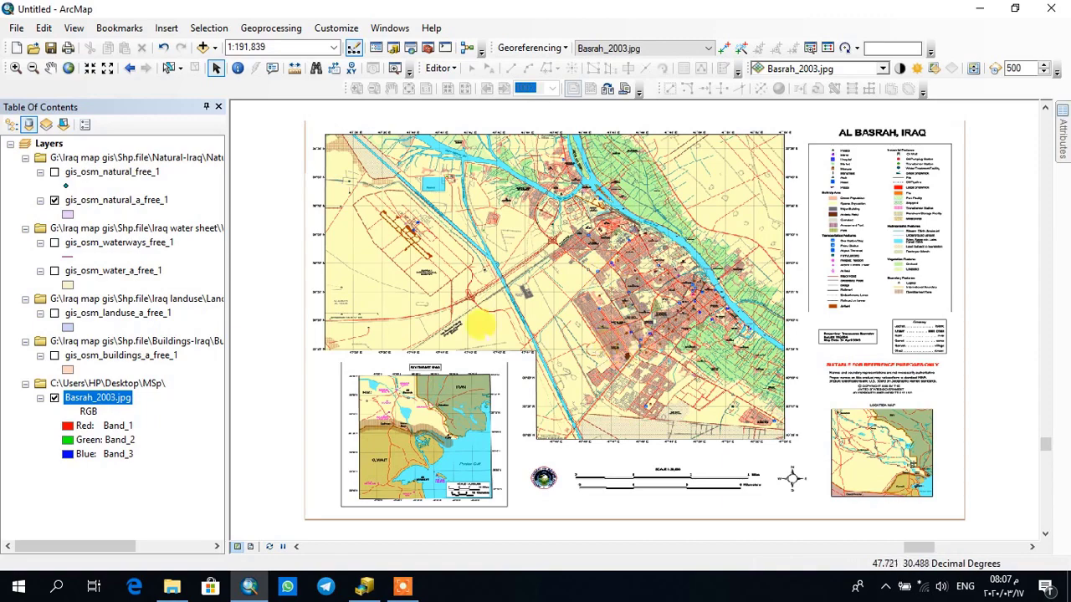
left_click(16, 67)
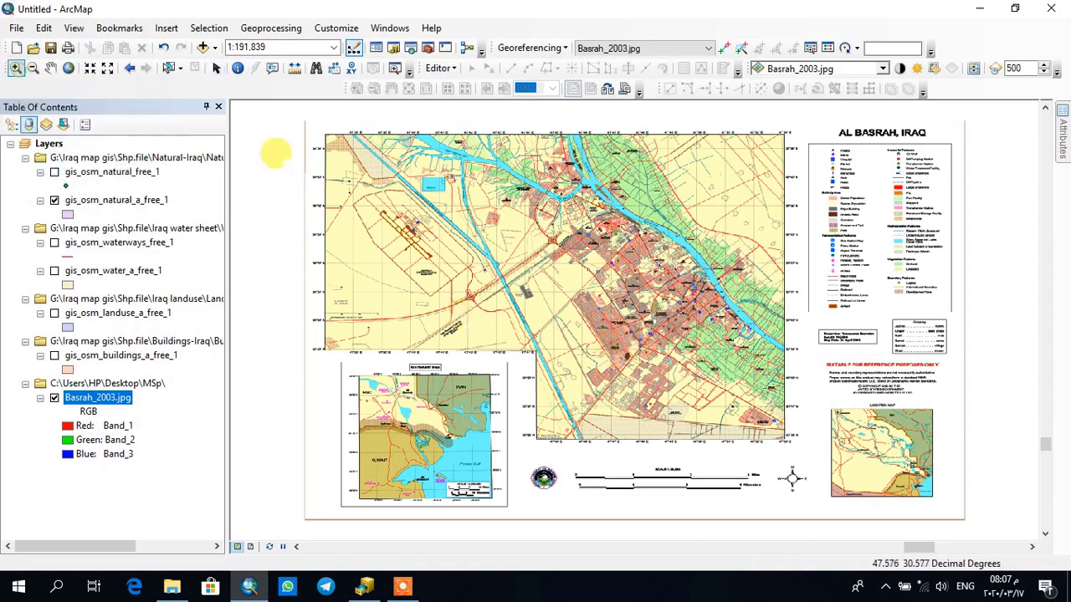
left_click(611, 311)
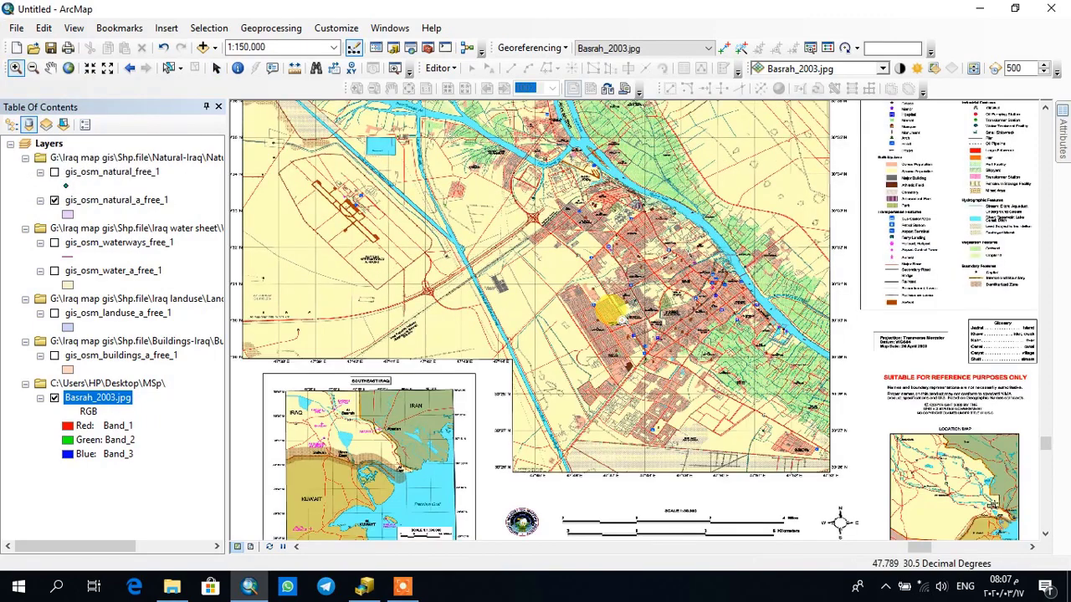
Step: Examine the Basrah city districts on the map at up to 1:30,000 and return to the full extent of the Basrah_2003.jpg layer
left_click(611, 311)
left_click(611, 311)
left_click(610, 312)
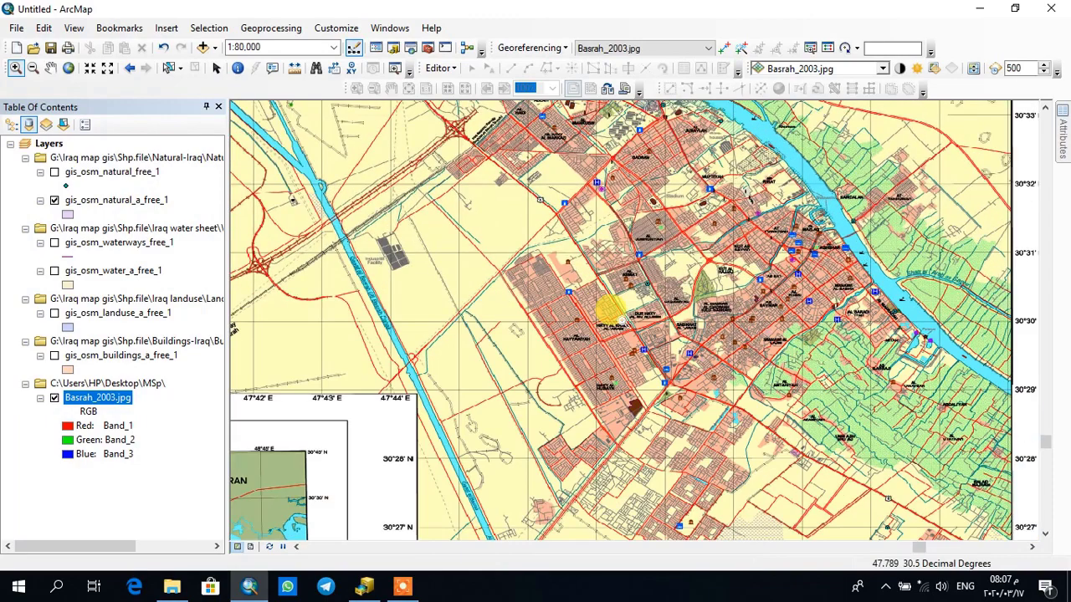
left_click(610, 311)
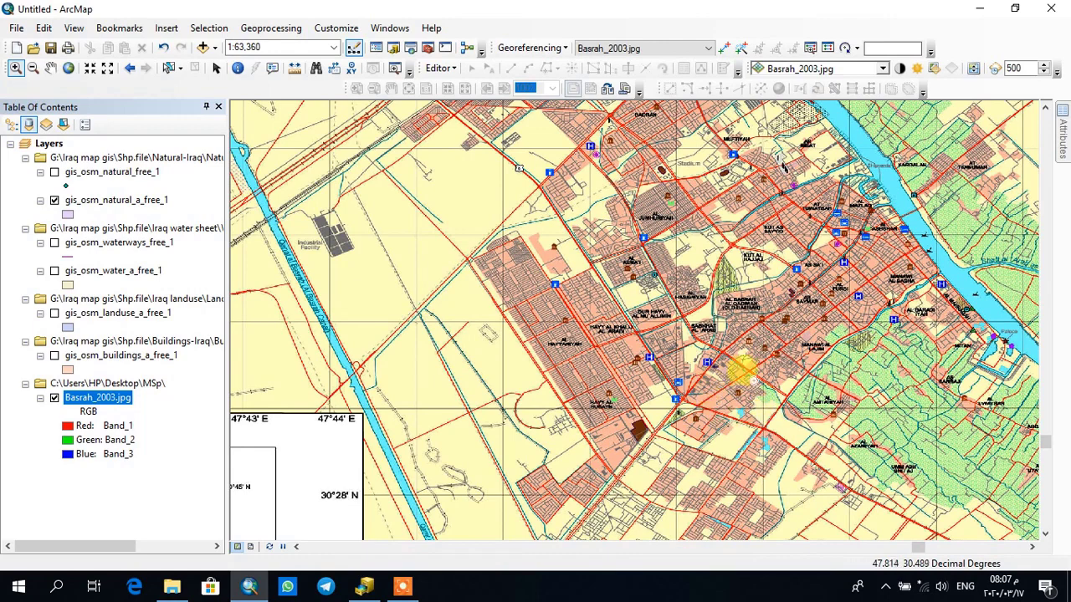
left_click(15, 69)
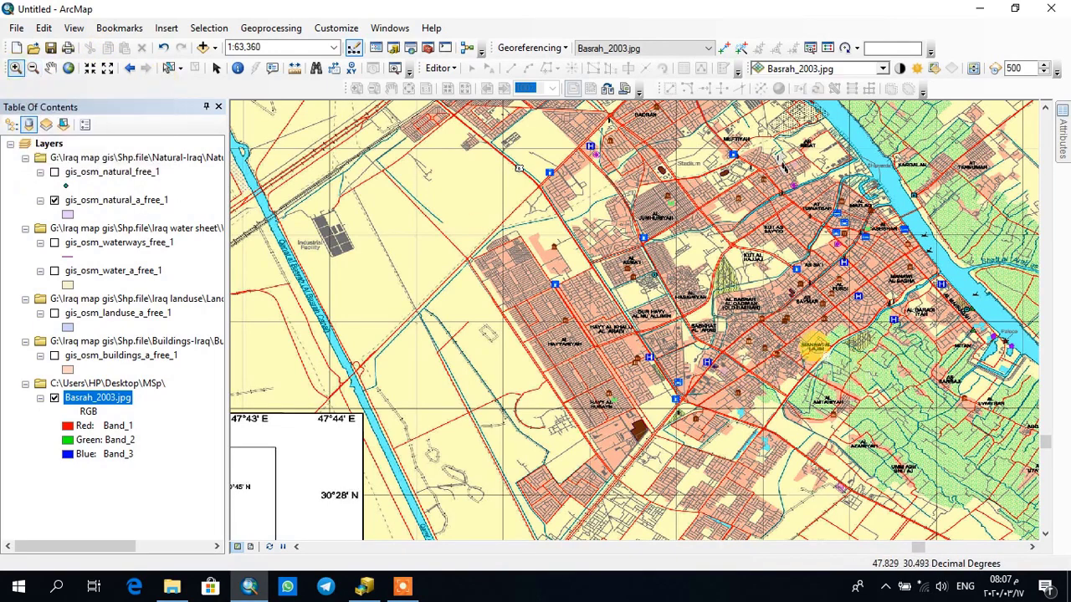
left_click(815, 347)
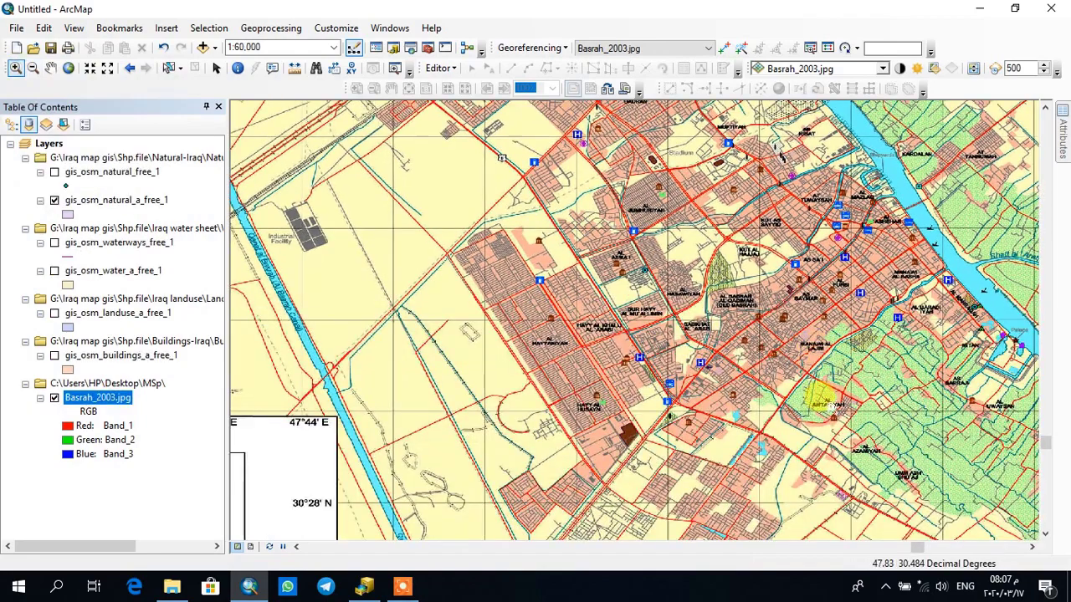
left_click(818, 397)
left_click(820, 398)
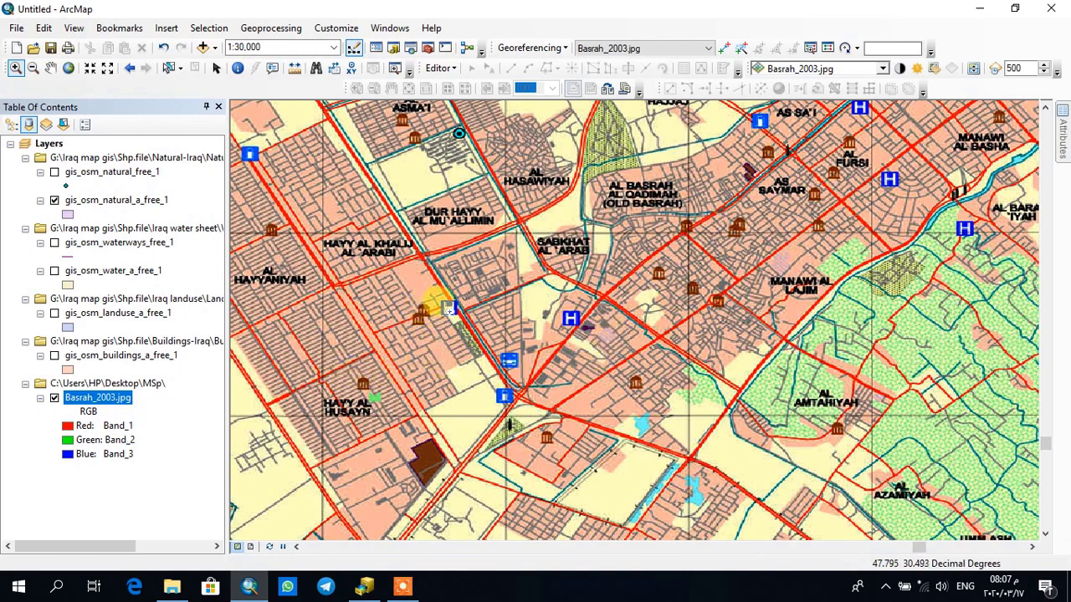
right_click(104, 406)
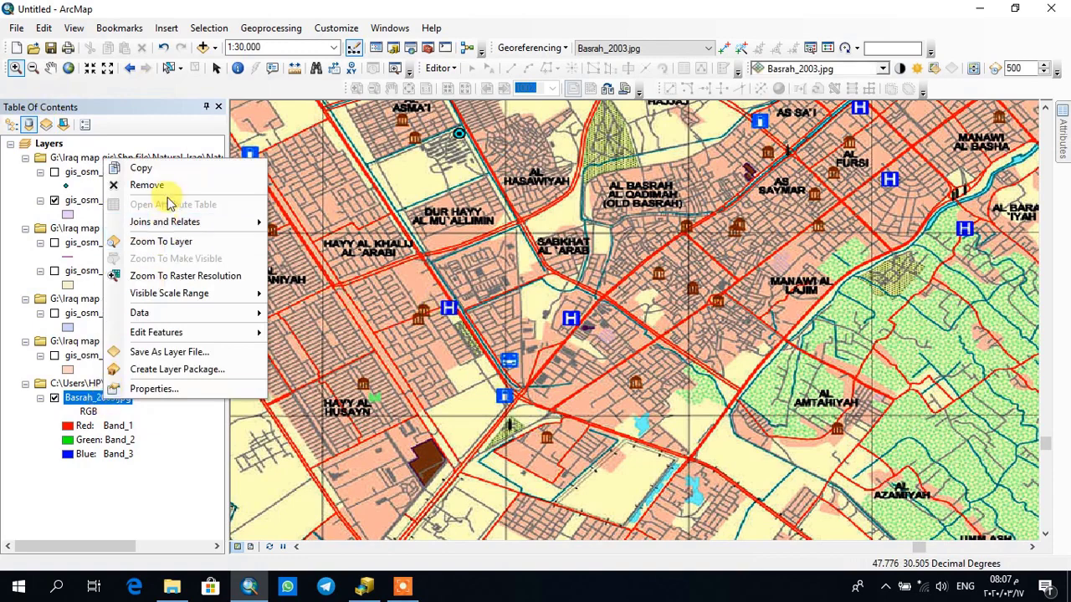
left_click(161, 243)
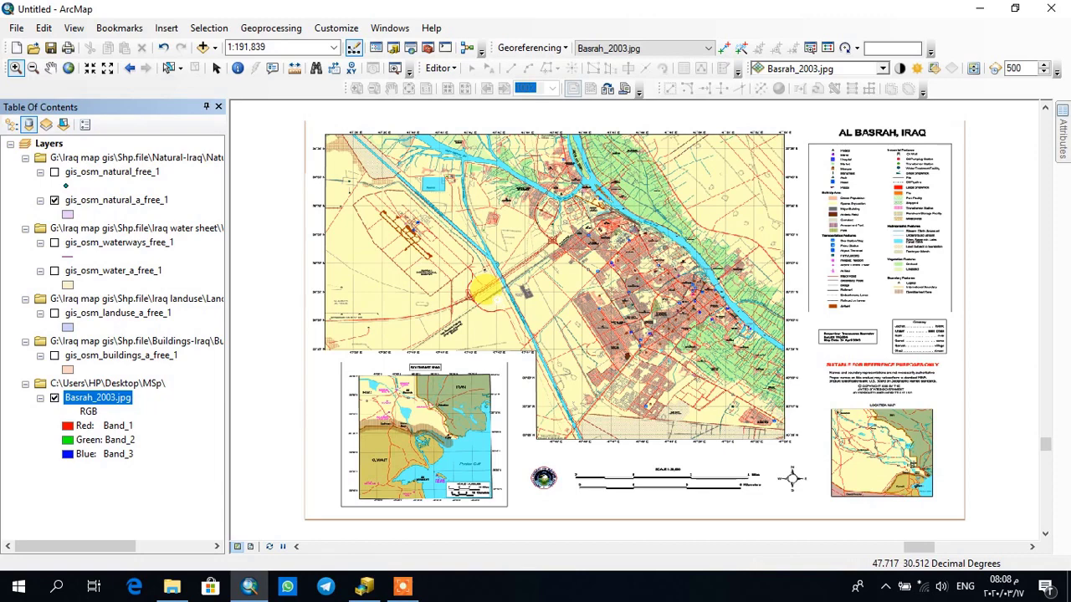
Step: Switch to ArcCatalog and name the new shapefile Water_Shapefile, glancing at the Basrah map in ArcMap for reference
mouse_move(359, 592)
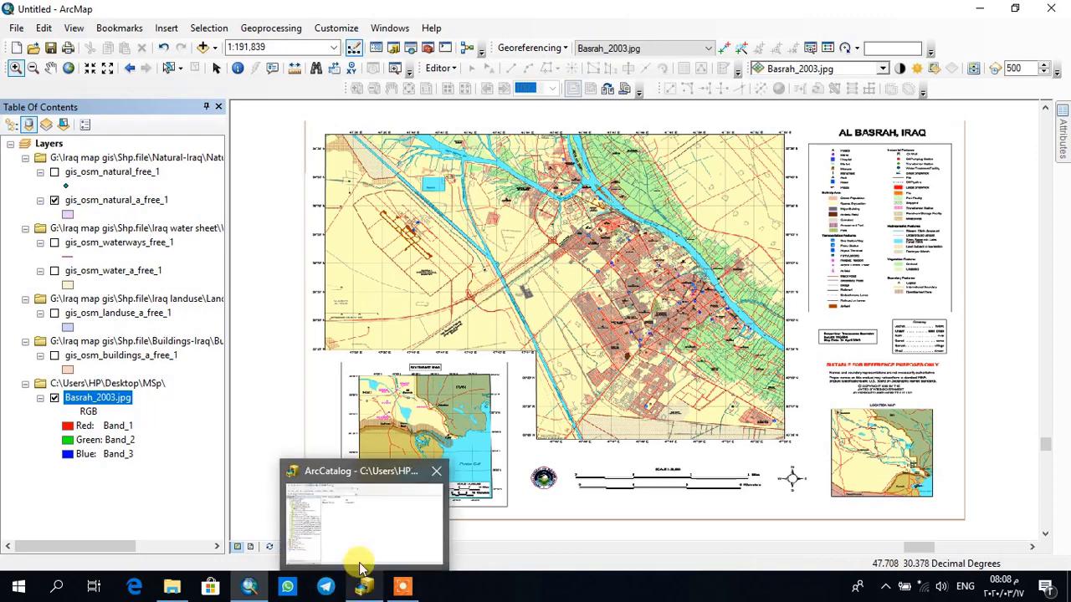
left_click(359, 568)
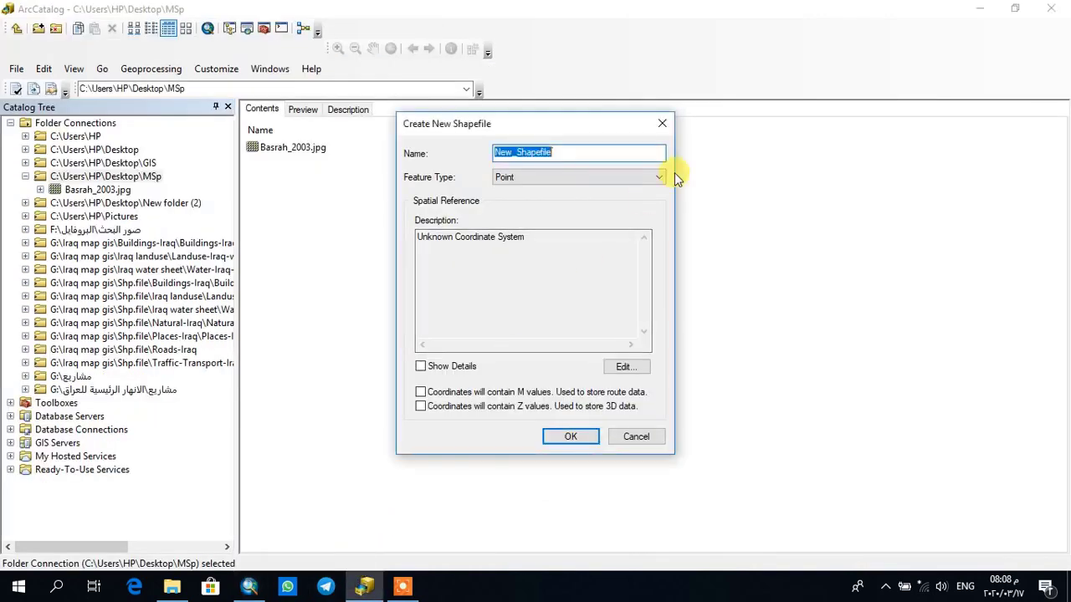
left_click(539, 152)
mouse_move(495, 151)
left_mouse_down()
mouse_move(546, 151)
mouse_move(512, 148)
left_mouse_up()
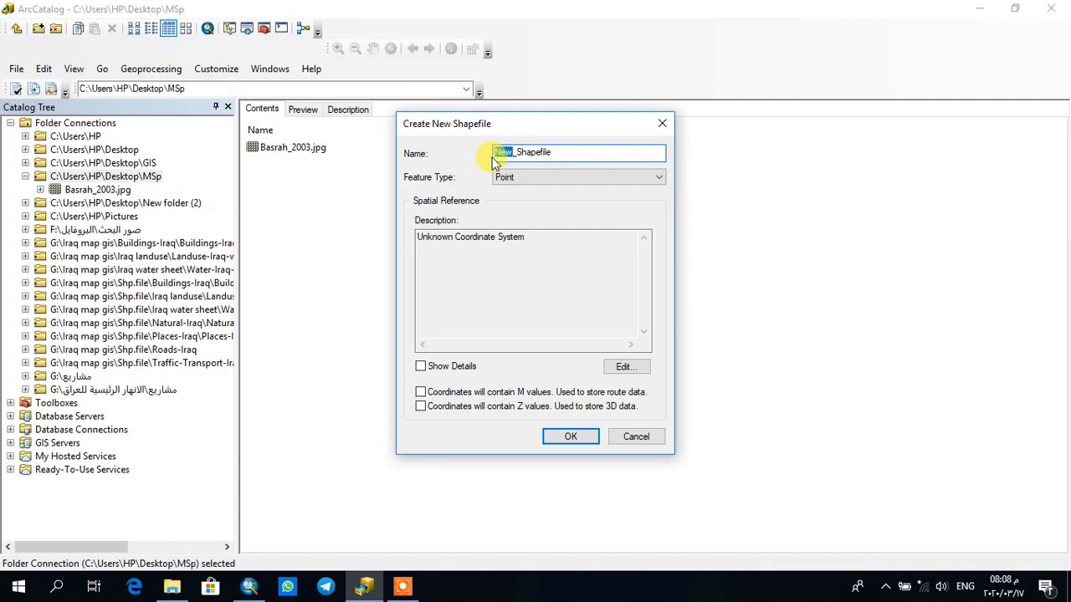
type("w")
key("BackSpace")
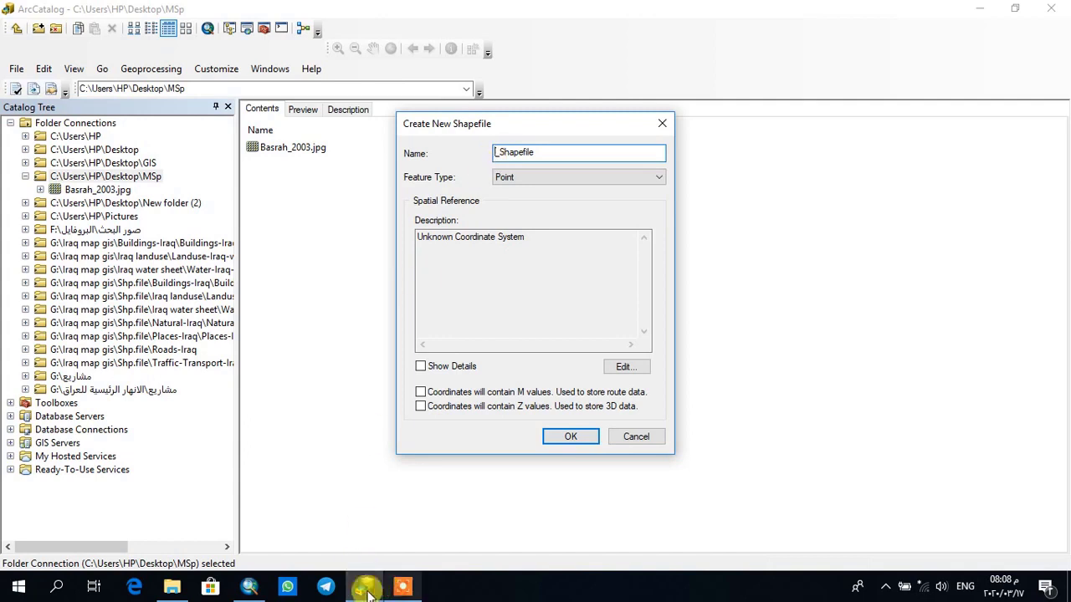
mouse_move(249, 586)
left_click(263, 516)
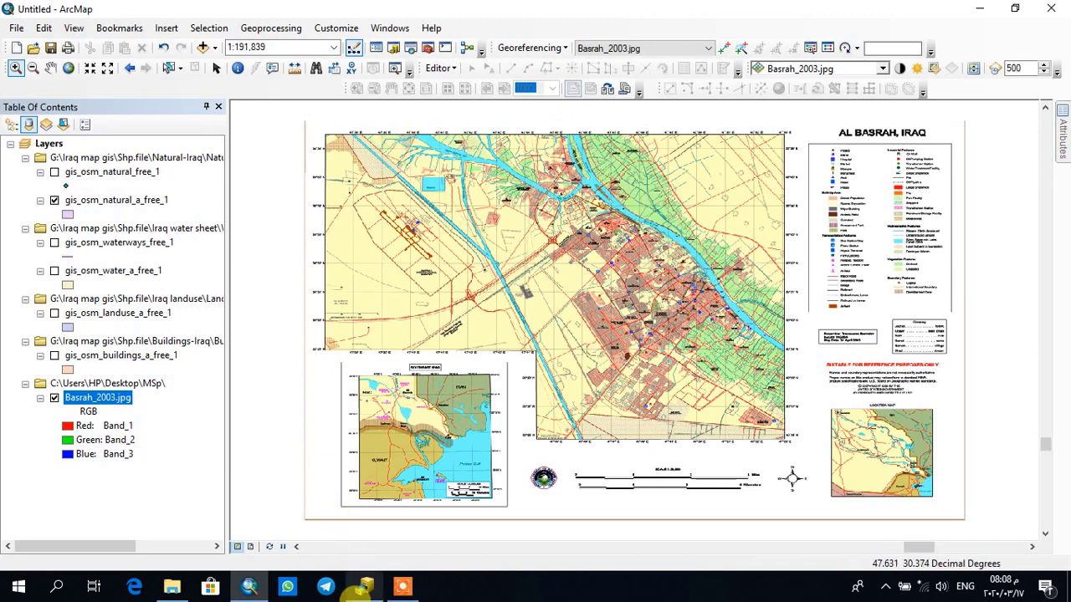
left_click(364, 588)
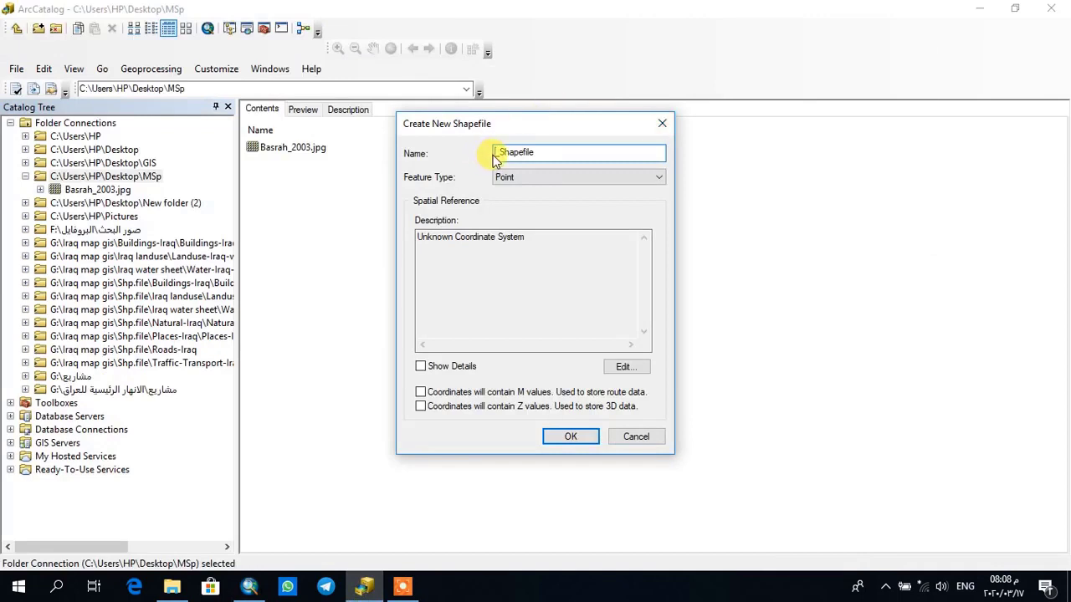
type("w")
key("BackSpace")
type("Water")
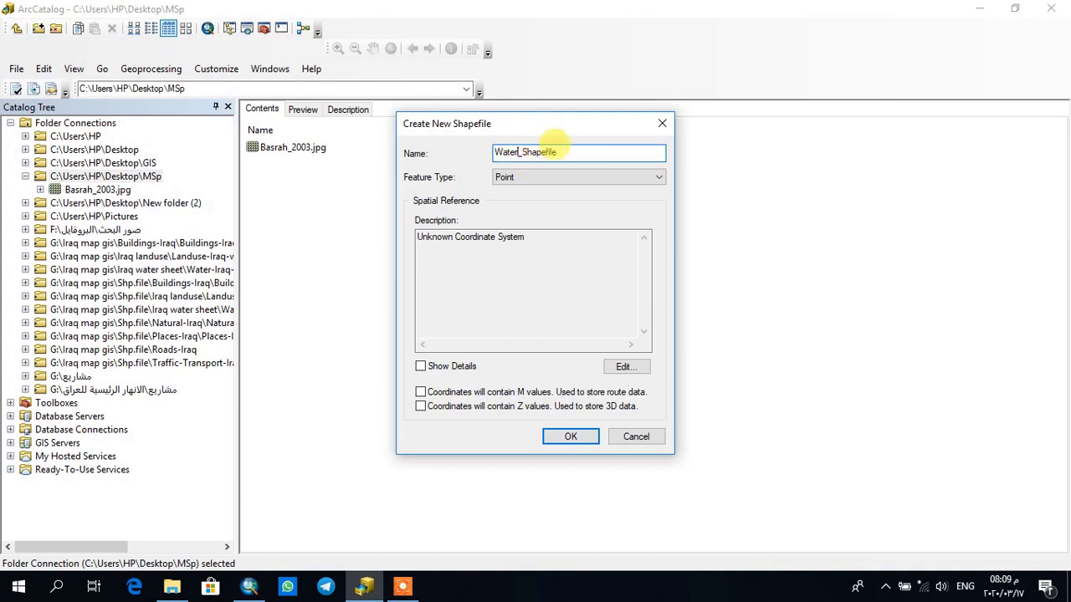
left_click(555, 153)
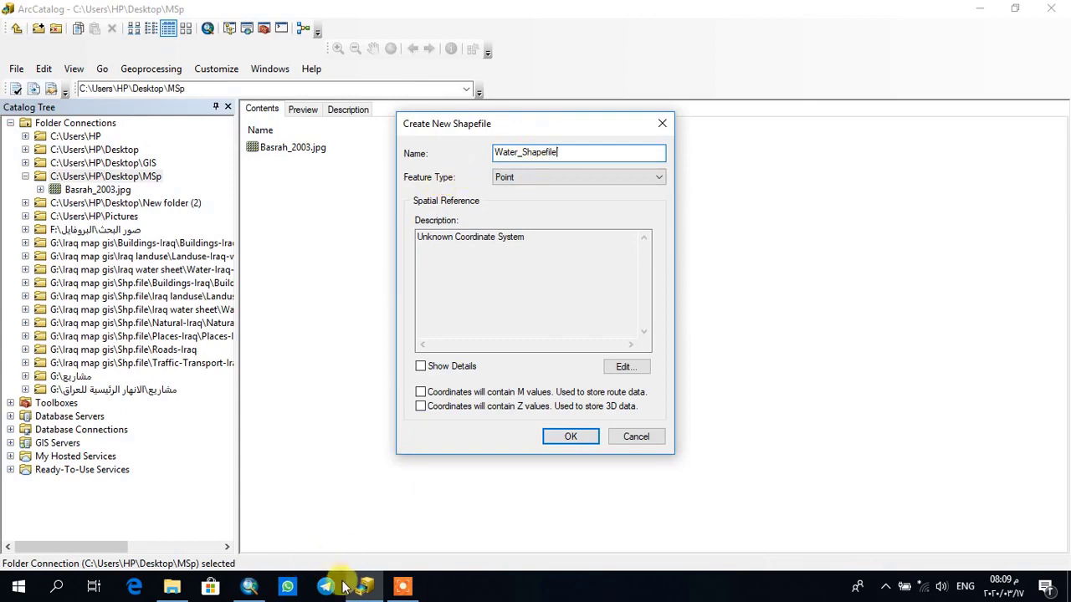
Step: Check the water features on the Basrah map in ArcMap, and set the new shapefile's feature type to Polyline in ArcCatalog
left_click(249, 587)
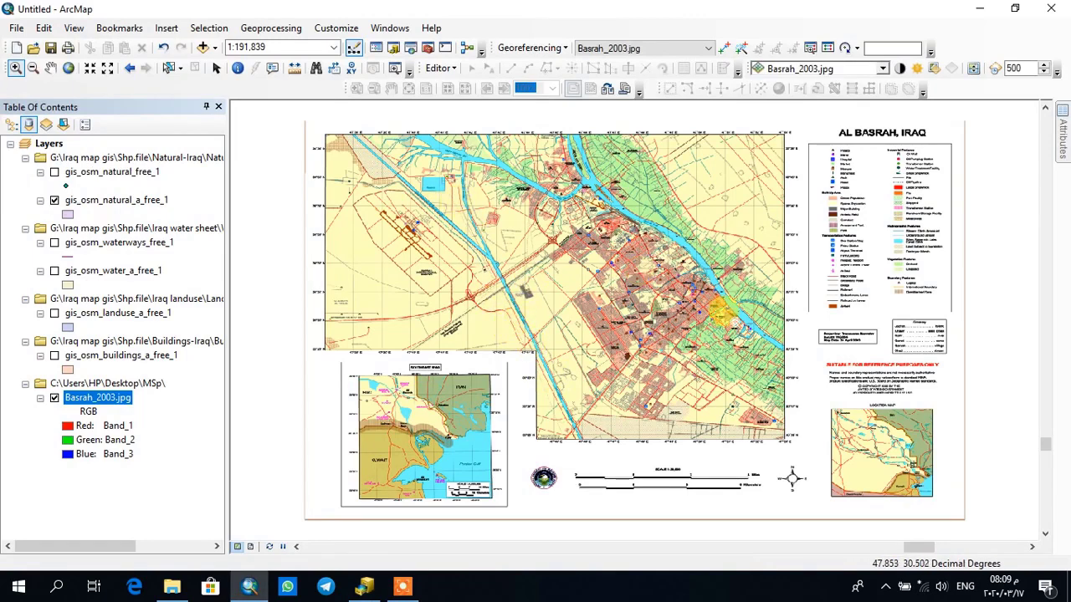
left_click(364, 585)
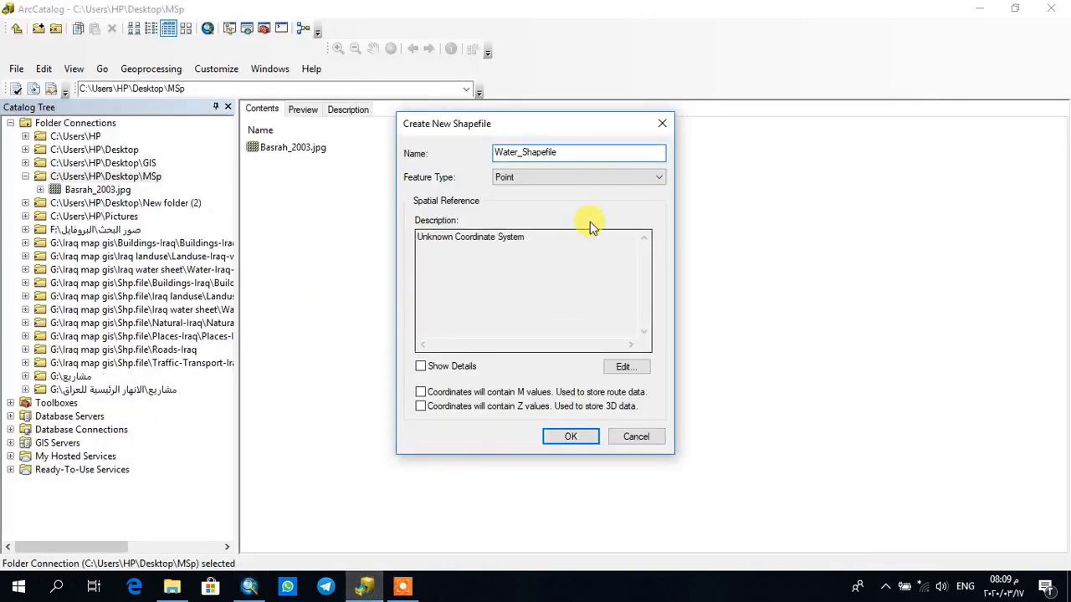
left_click(599, 178)
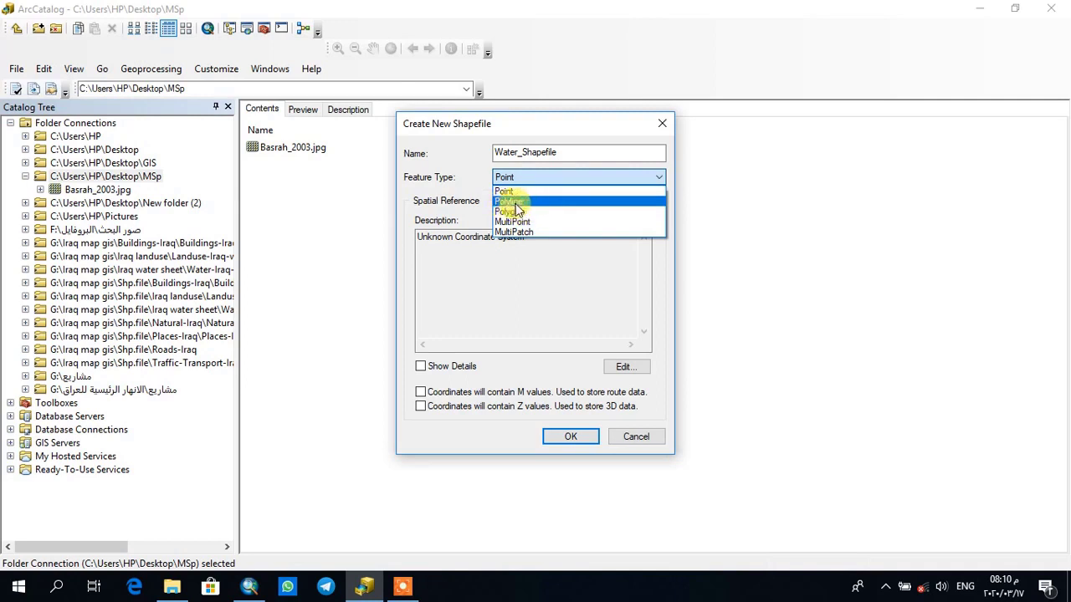
left_click(515, 203)
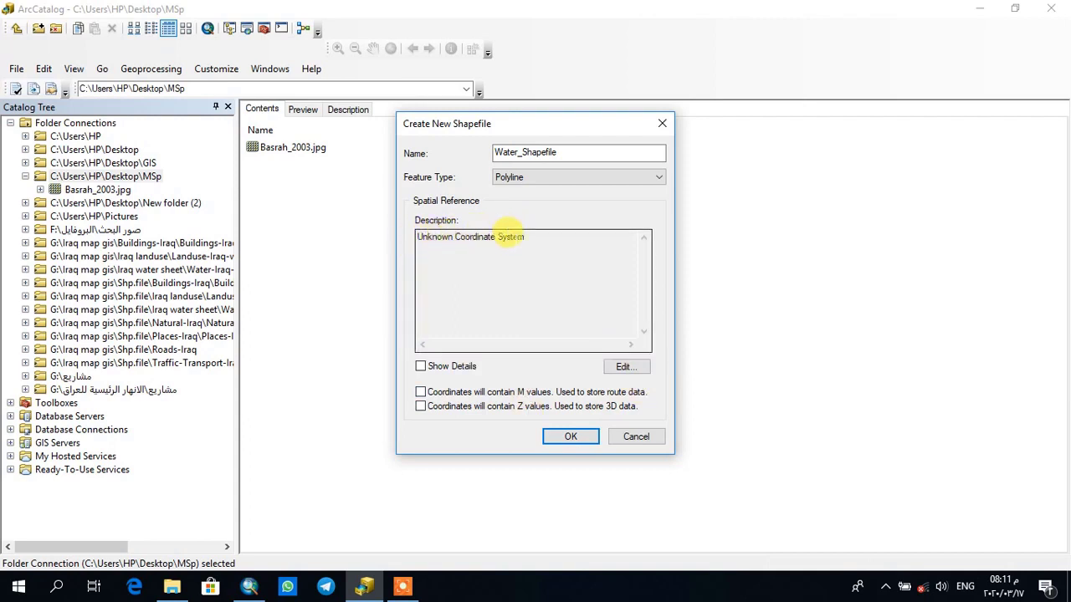
Step: Open the shapefile's spatial reference for editing and check the projection and datum note on the Basrah map in ArcMap
left_click(623, 369)
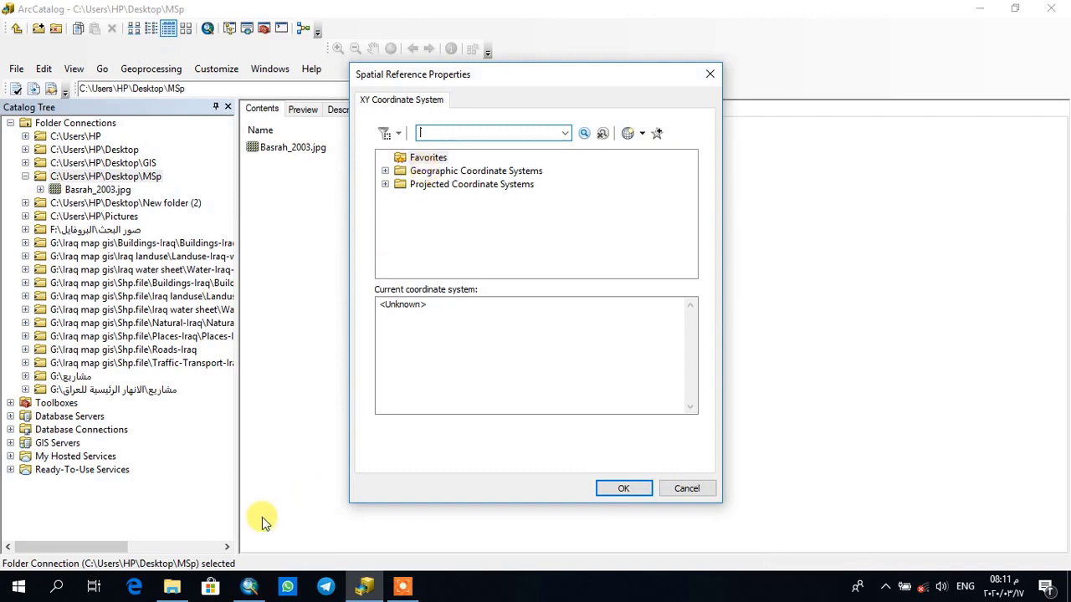
mouse_move(249, 588)
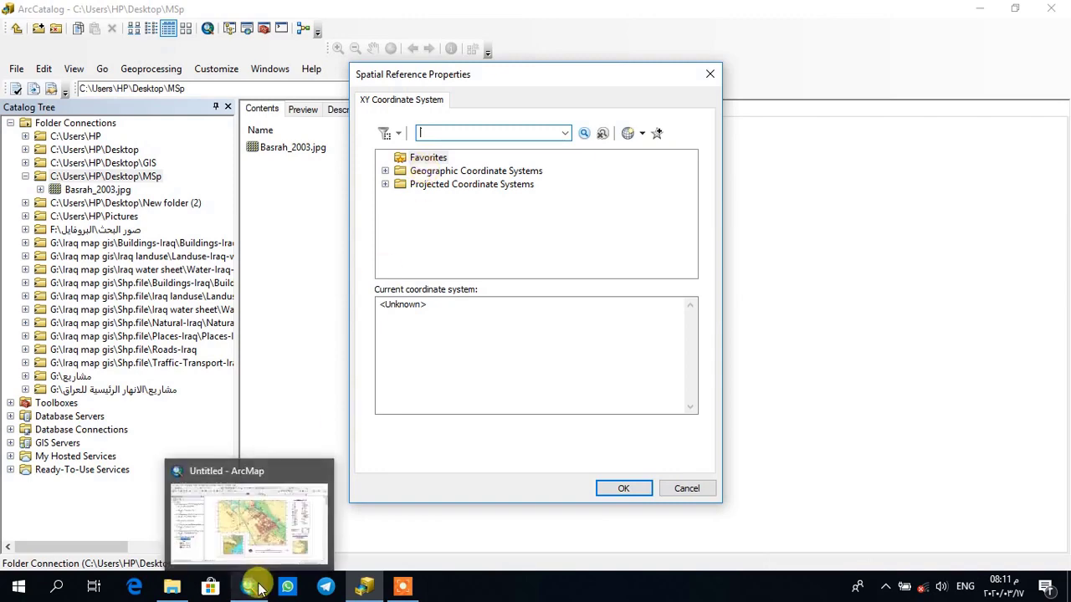
left_click(257, 514)
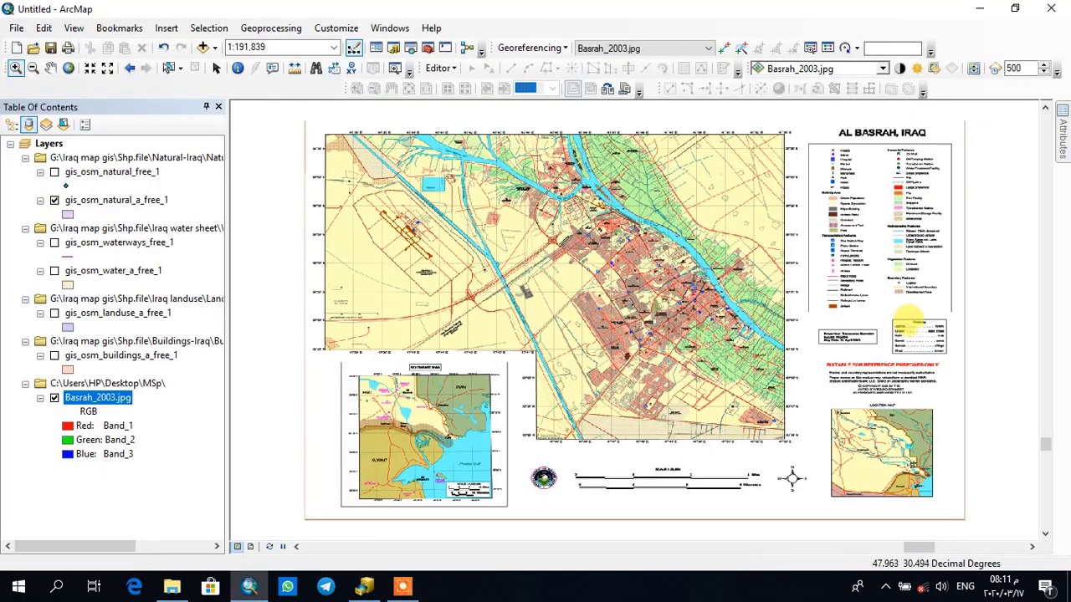
scroll(828, 322, "down", 1)
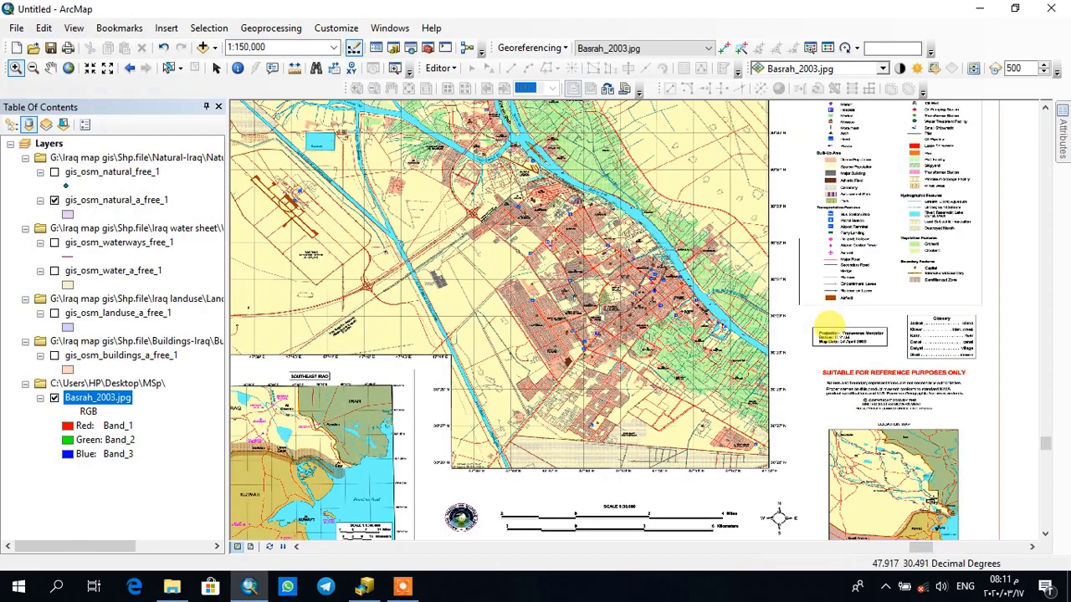
scroll(829, 322, "down", 3)
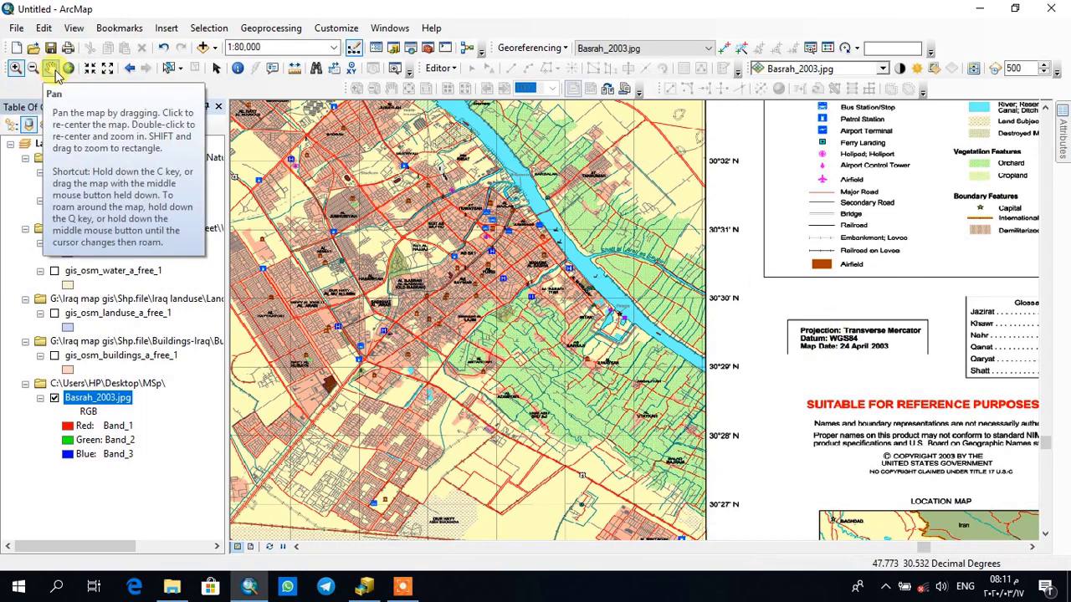
Step: Return to ArcCatalog and set the shapefile's coordinate system to WGS 1984 from the World group of Geographic Coordinate Systems
left_click(380, 588)
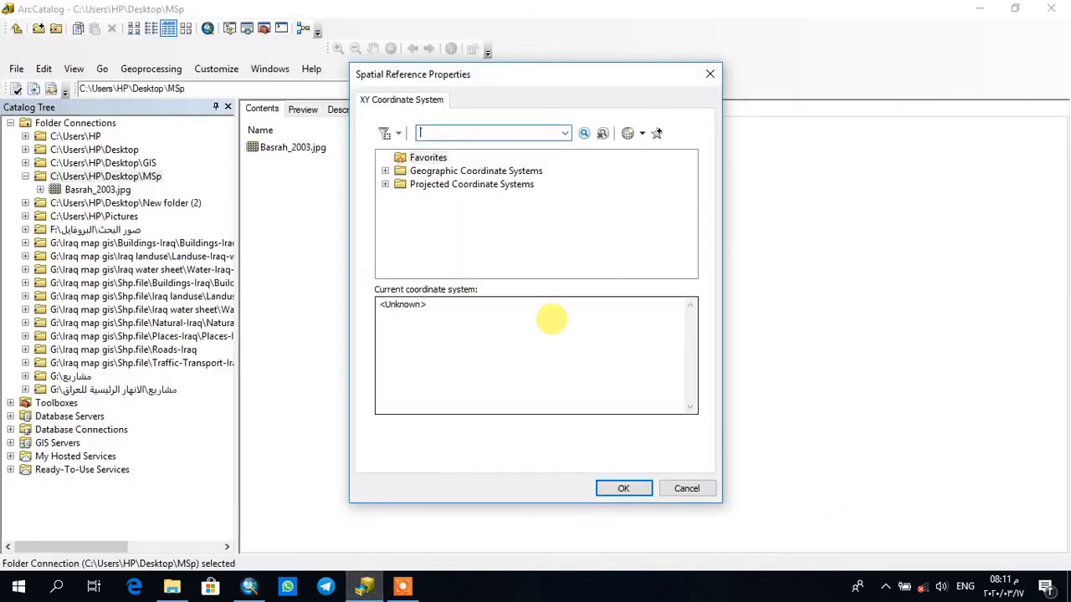
left_click(444, 172)
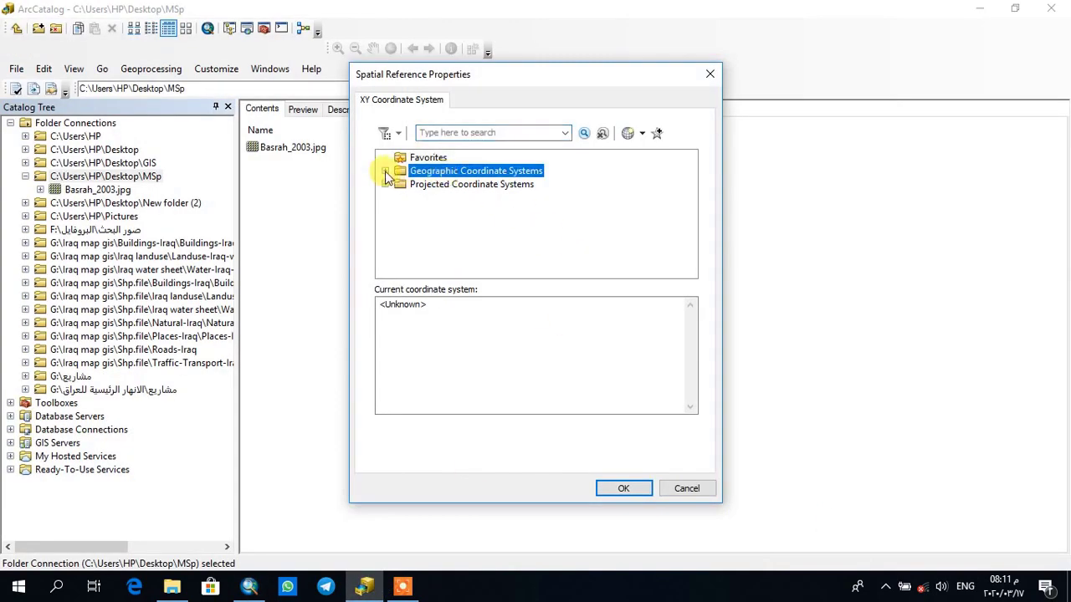
left_click(385, 171)
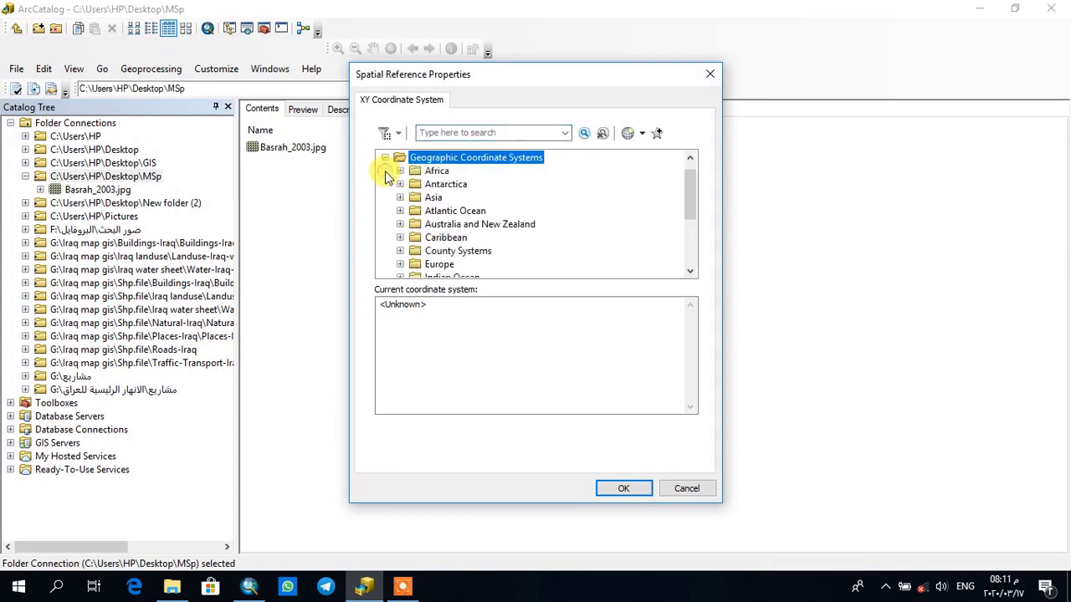
left_click(691, 272)
left_click(691, 272)
left_click(691, 272)
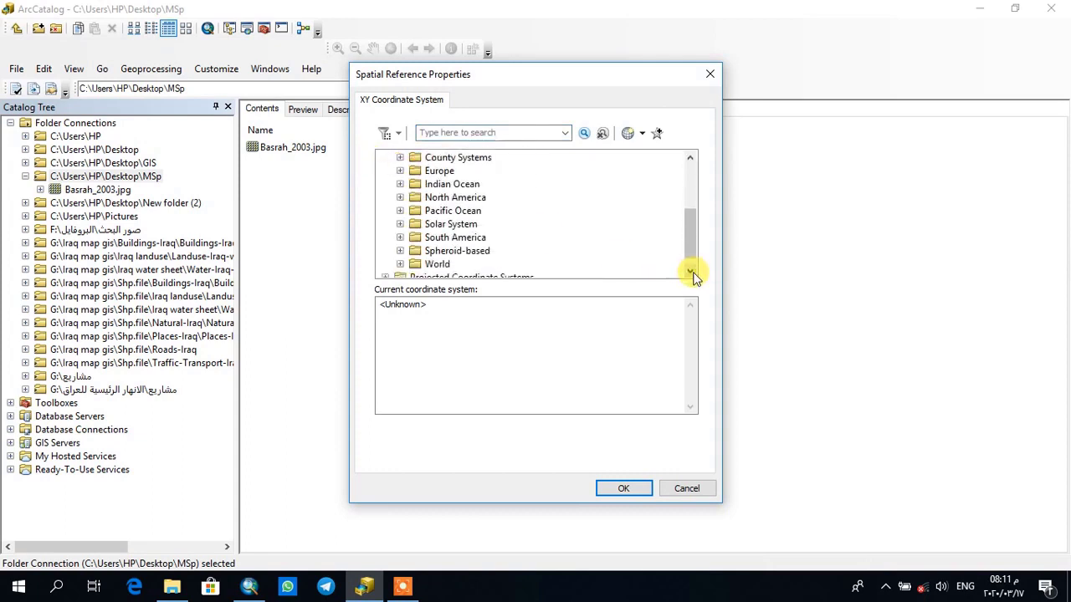
left_click(691, 272)
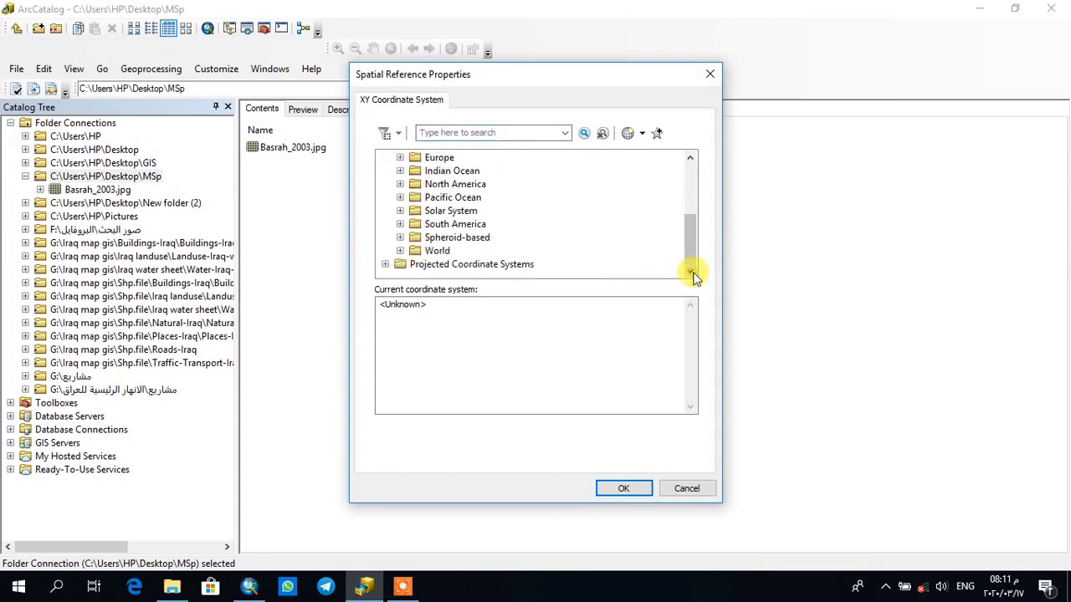
left_click(400, 251)
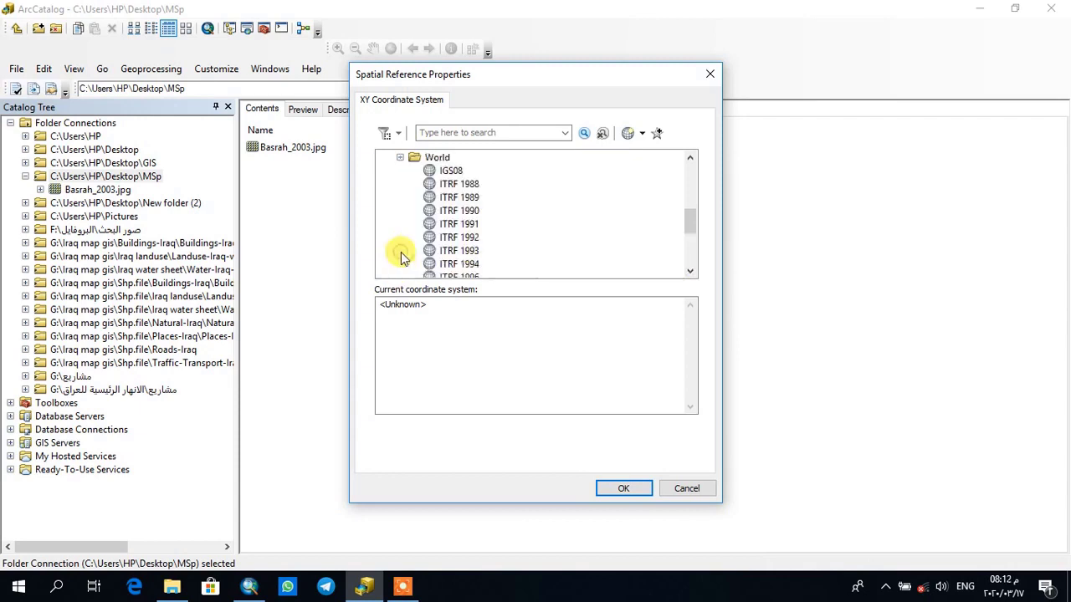
left_click(690, 272)
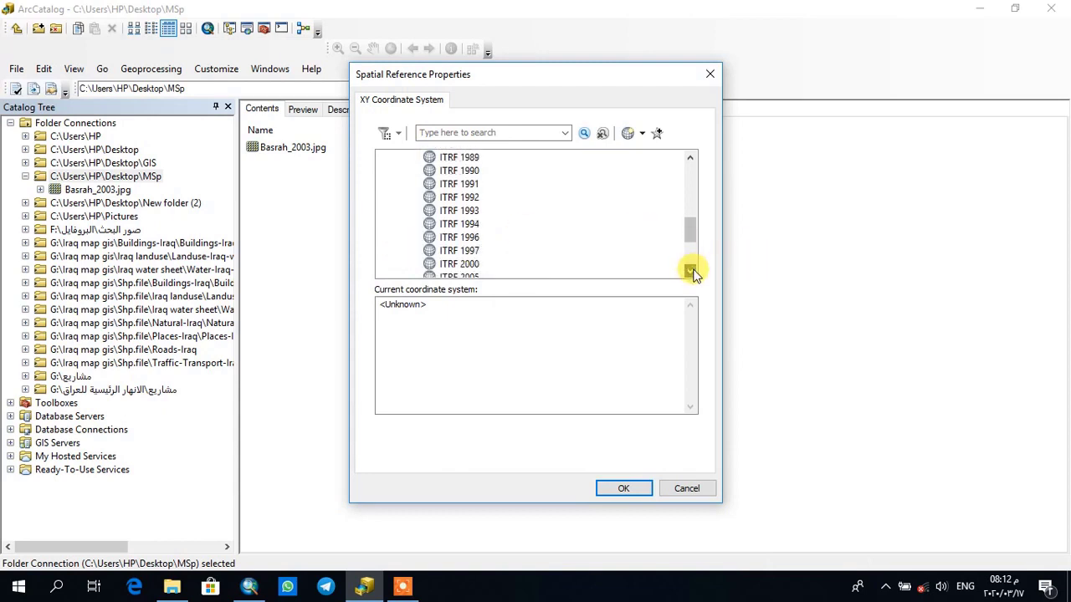
left_click(690, 272)
left_click(691, 272)
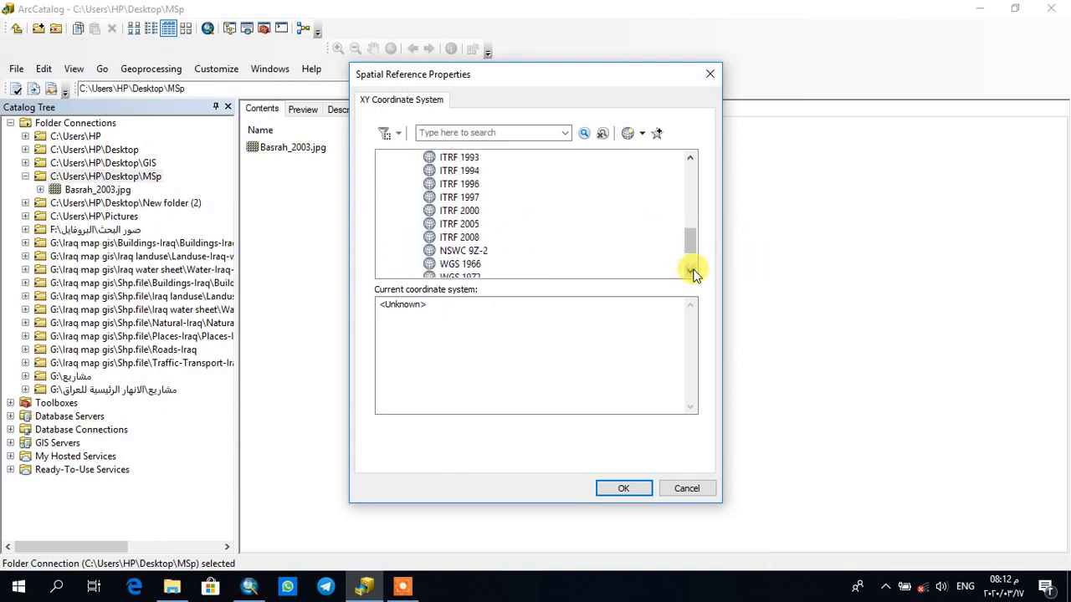
left_click(690, 272)
left_click(690, 272)
left_click(690, 272)
left_click(691, 272)
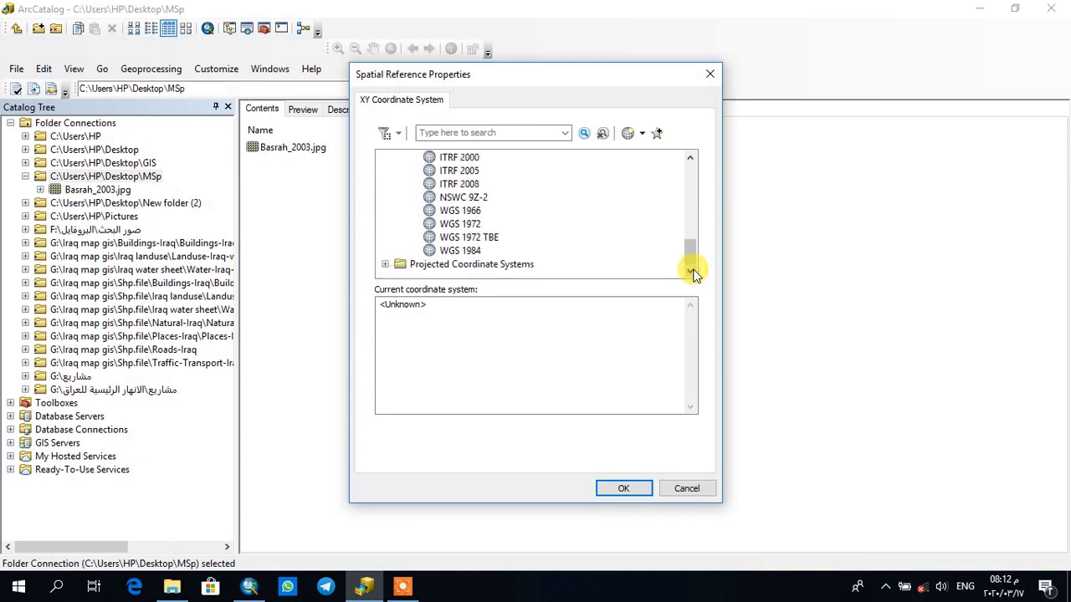
left_click(460, 251)
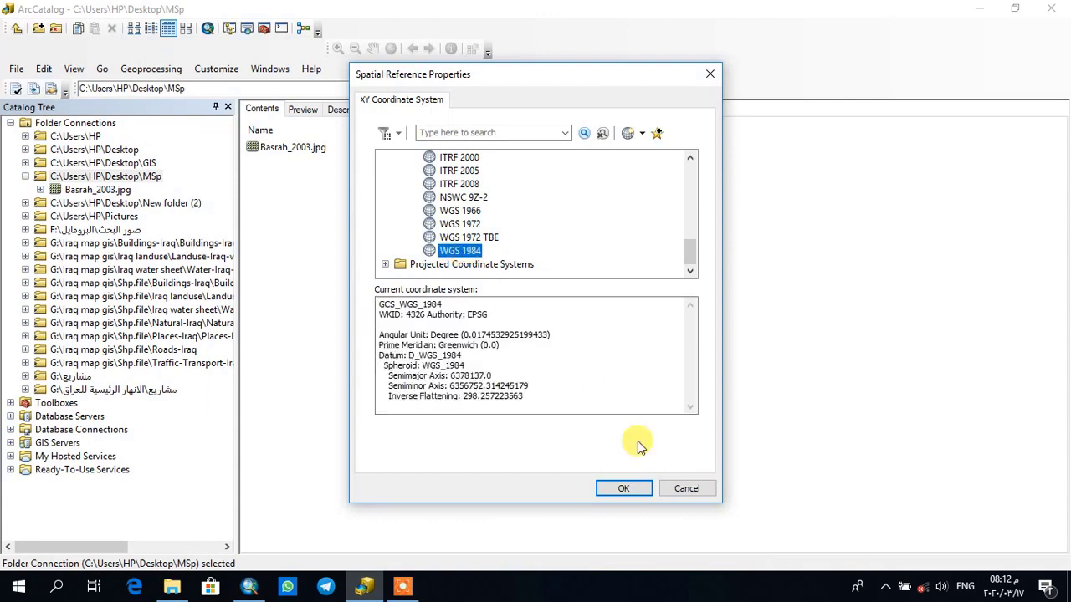
left_click(626, 488)
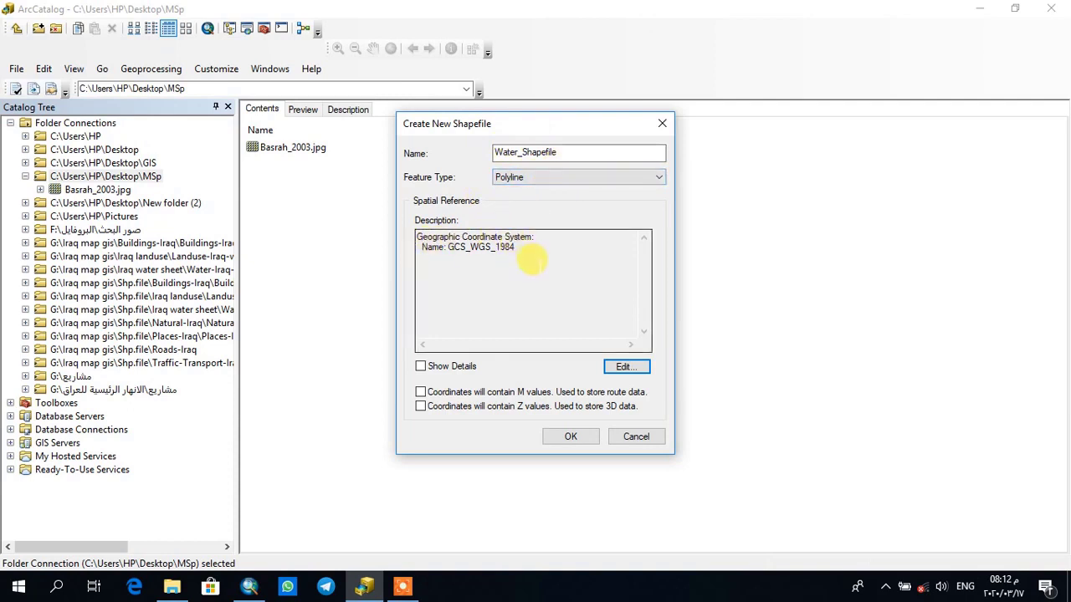
Step: Finish creating Water_Shapefile and check the features on the Basrah map in ArcMap
left_click(570, 437)
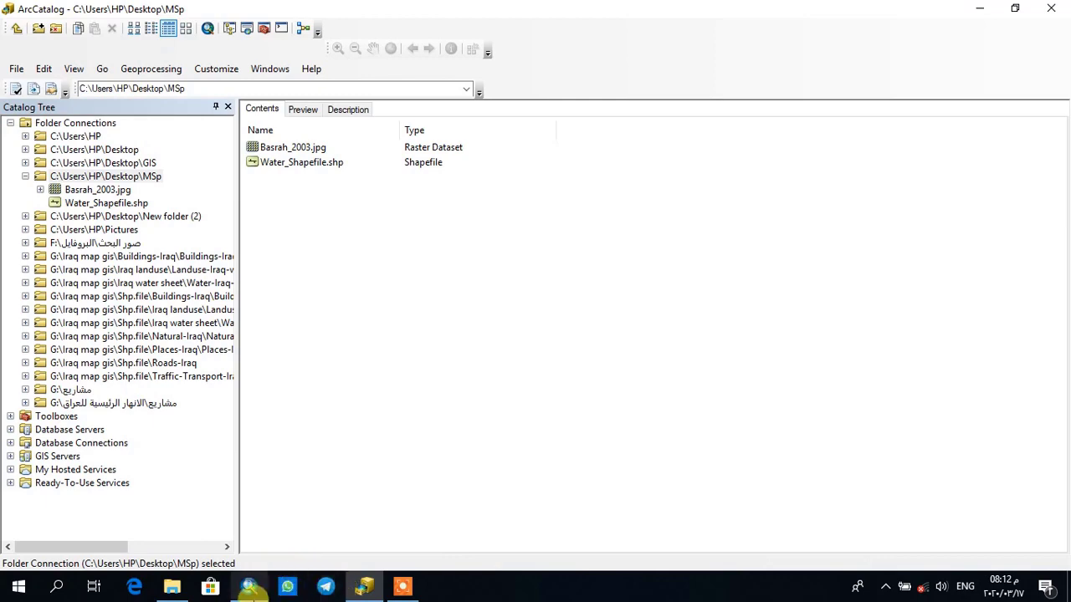
mouse_move(249, 587)
left_click(264, 540)
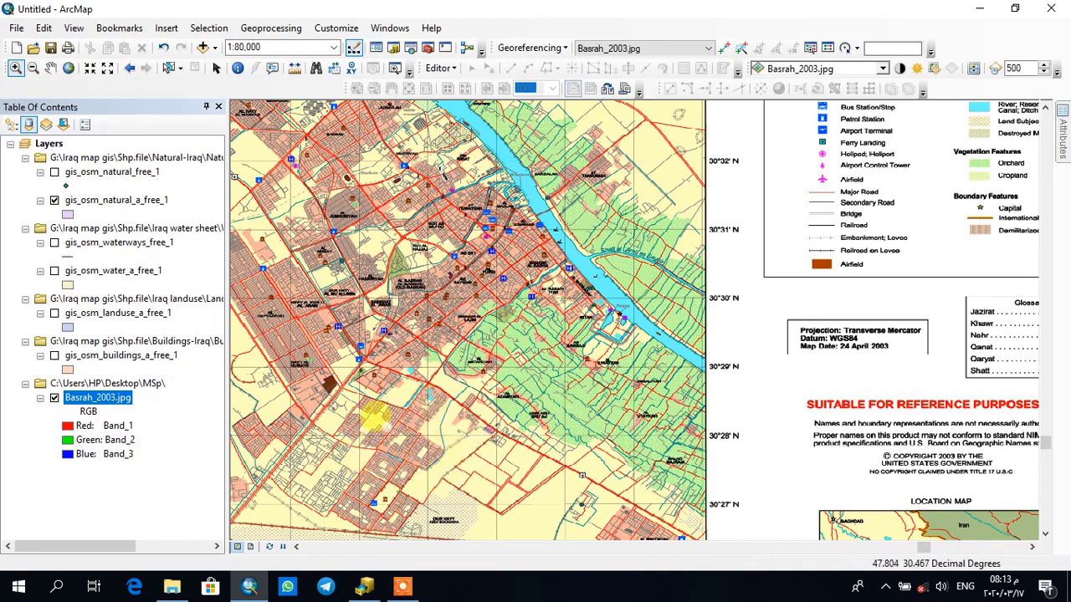
Step: Return to ArcCatalog and start a new shapefile in the MSp folder named B_Shapefile with feature type Polygon
left_click(364, 587)
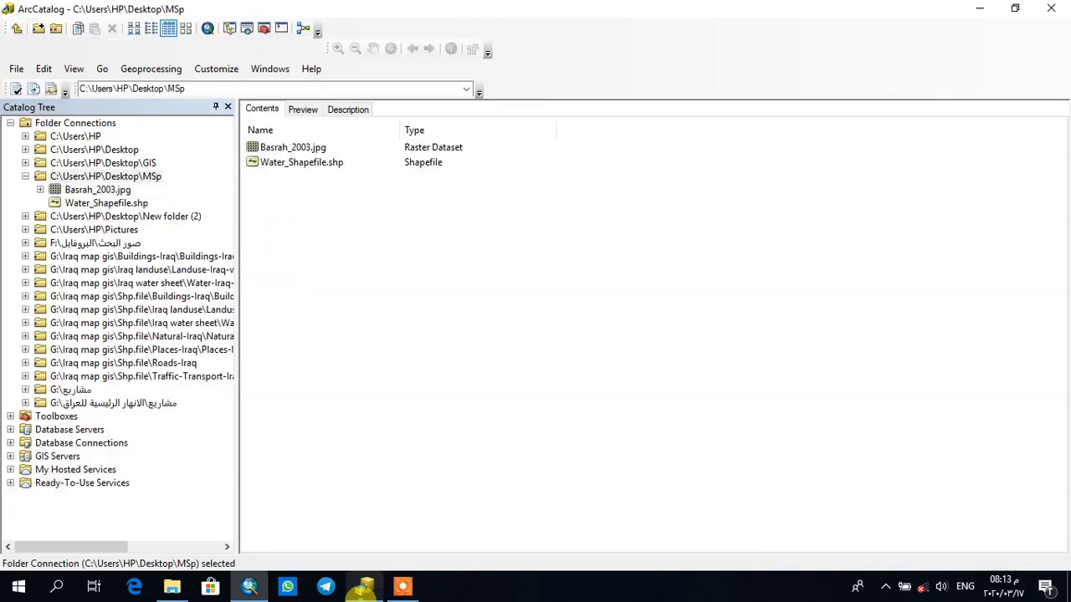
right_click(418, 297)
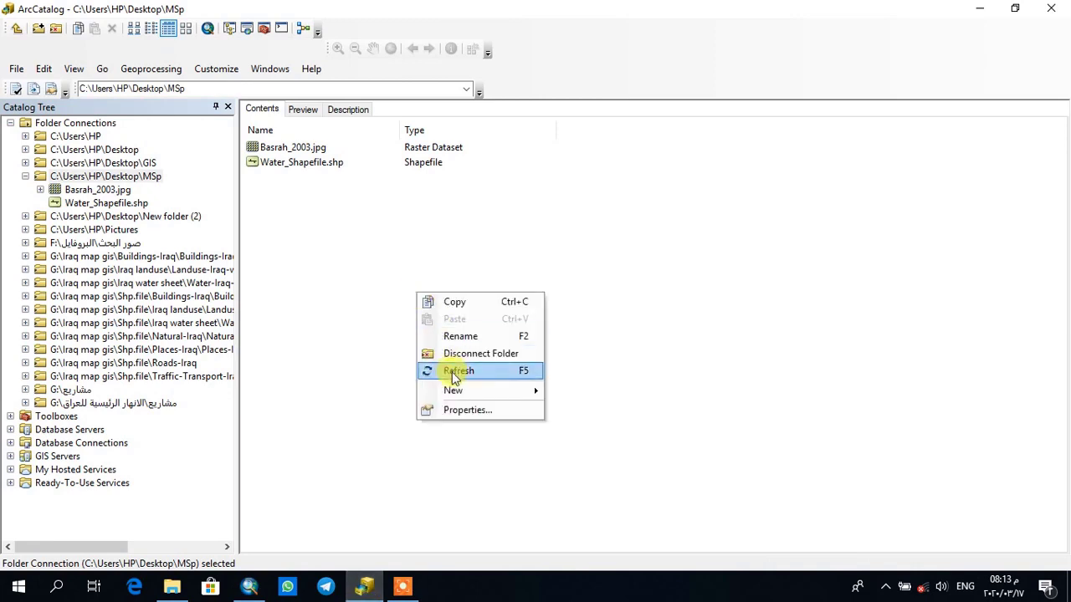
mouse_move(457, 391)
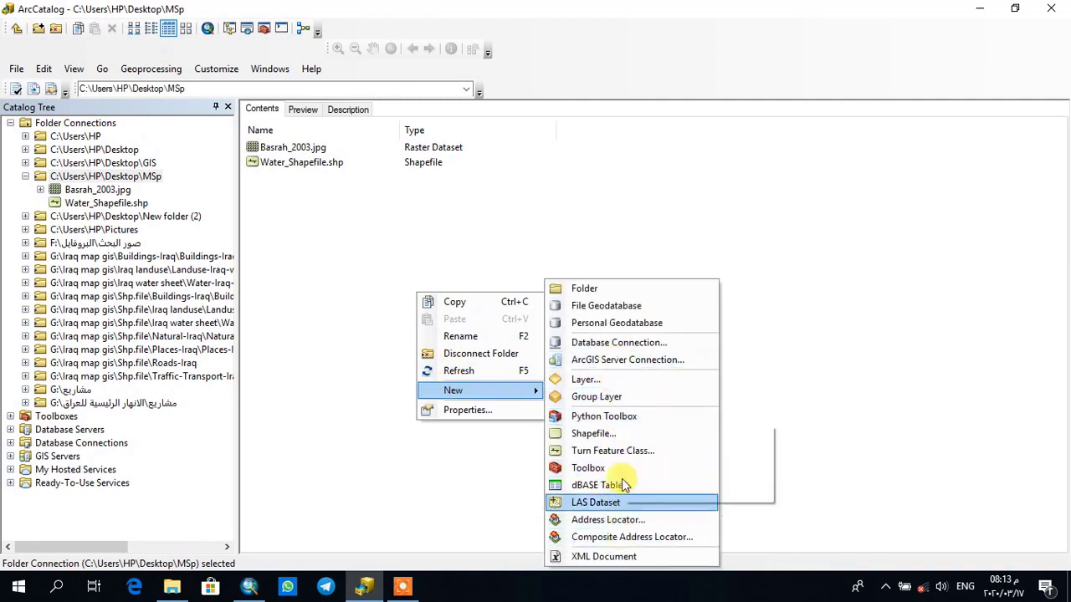
left_click(592, 434)
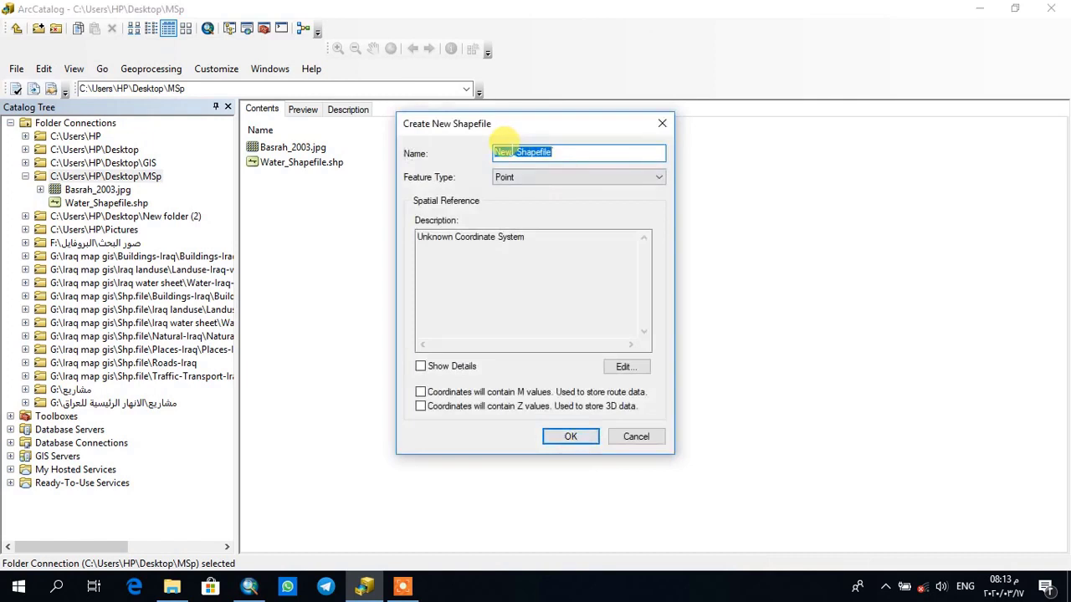
left_click(508, 148)
left_click_drag(512, 152, 493, 155)
type("R")
left_click(520, 177)
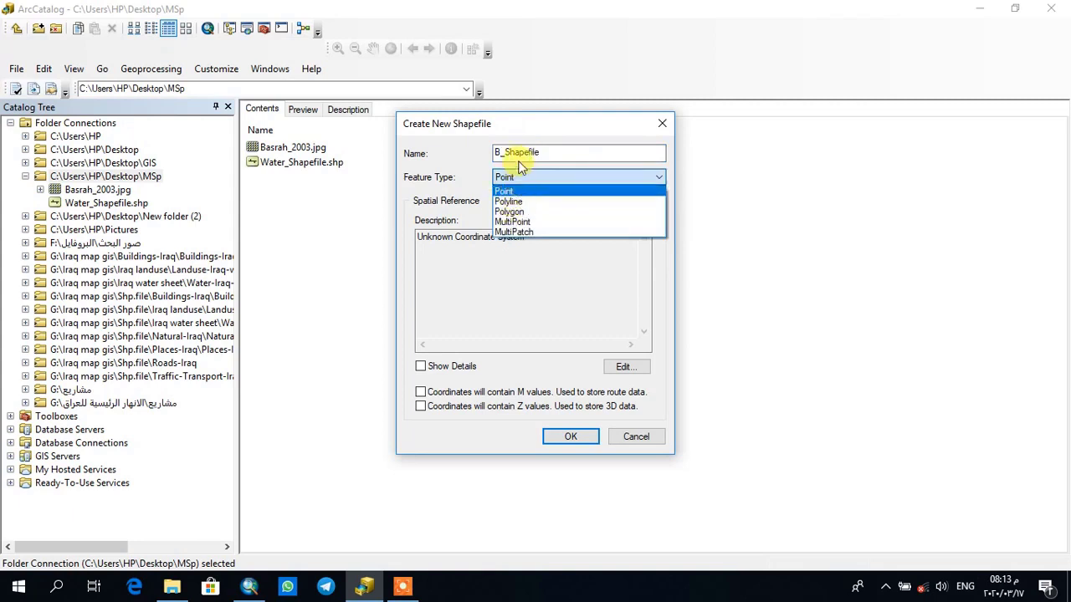
left_click(522, 214)
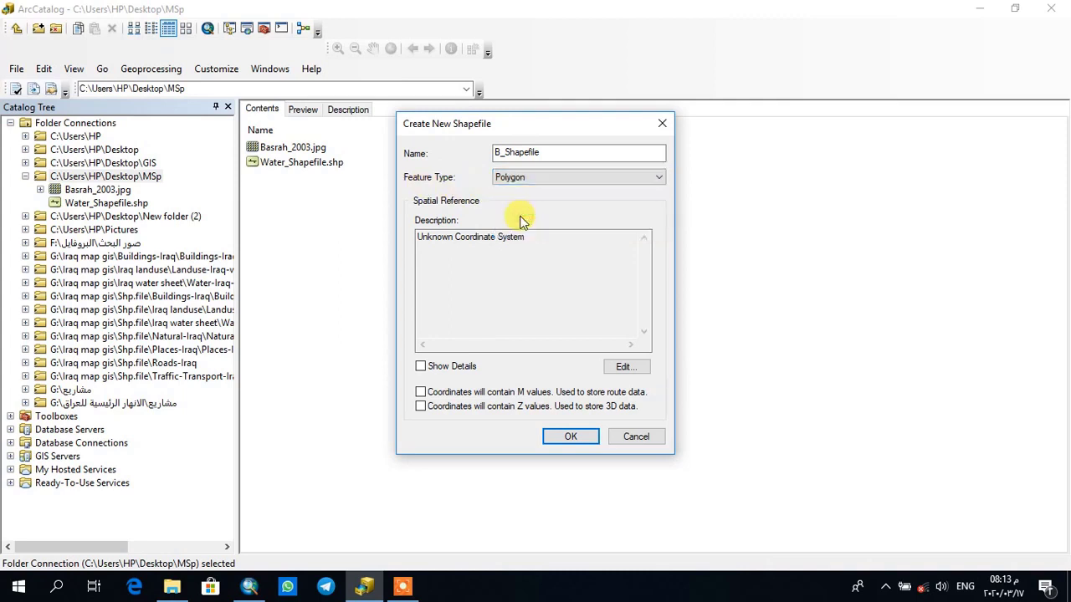
Step: Create B_Shapefile with WGS 1984 from the World group of Geographic Coordinate Systems, and glance at the Basrah map in ArcMap
left_click(625, 369)
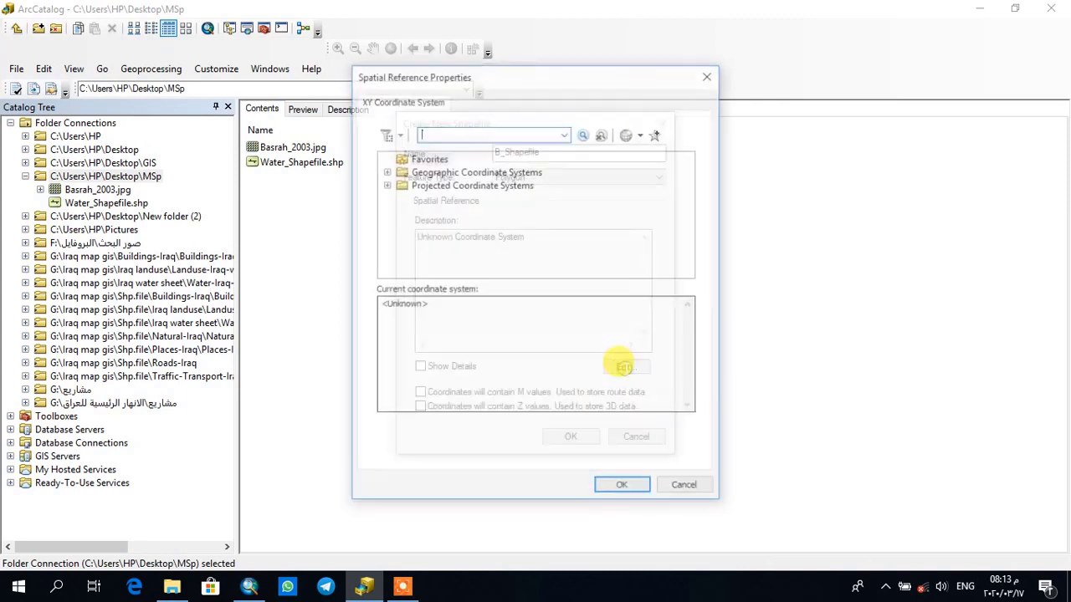
left_click(386, 171)
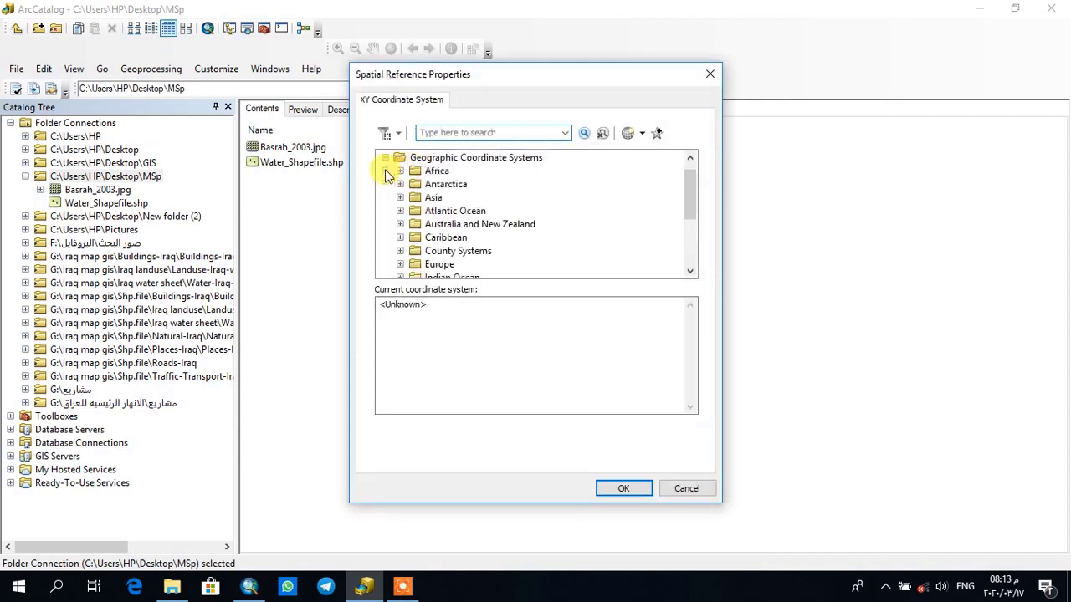
left_click_drag(688, 209, 691, 263)
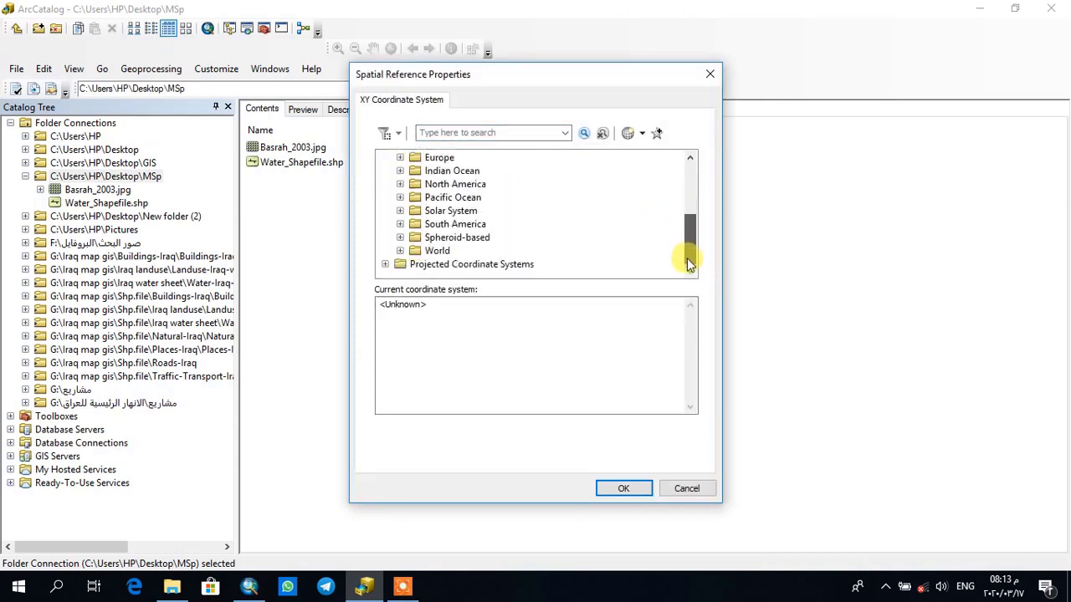
left_click(400, 251)
left_click_drag(689, 220, 686, 264)
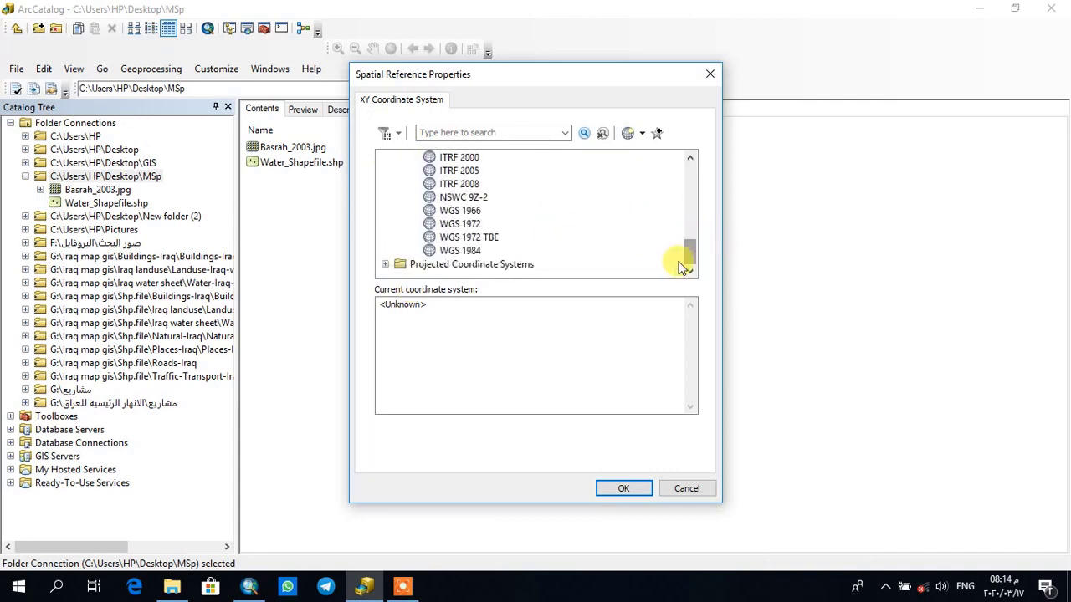
left_click(445, 251)
left_click(617, 489)
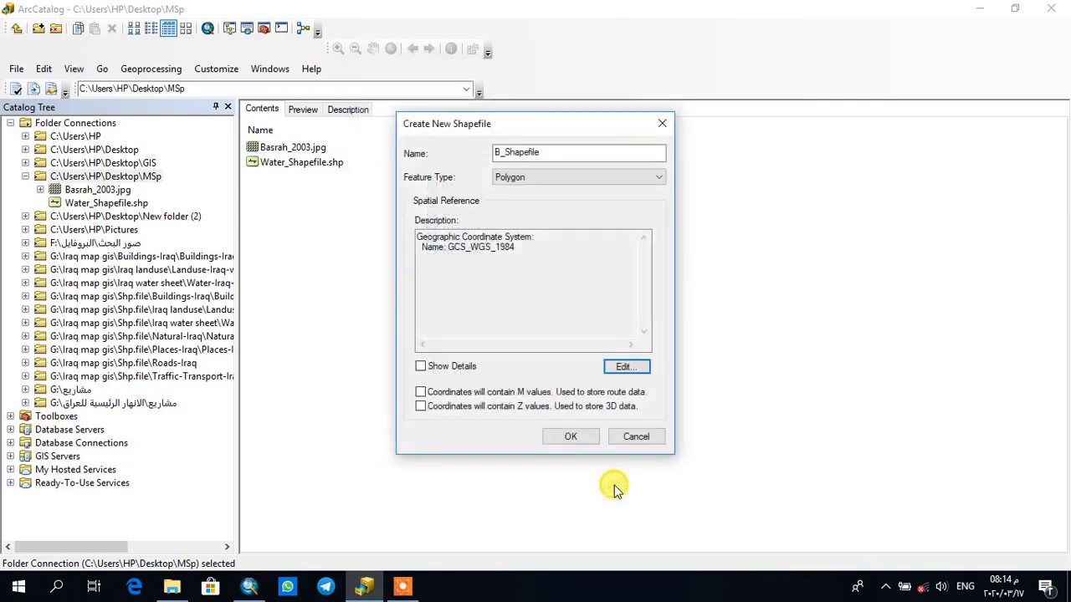
left_click(566, 436)
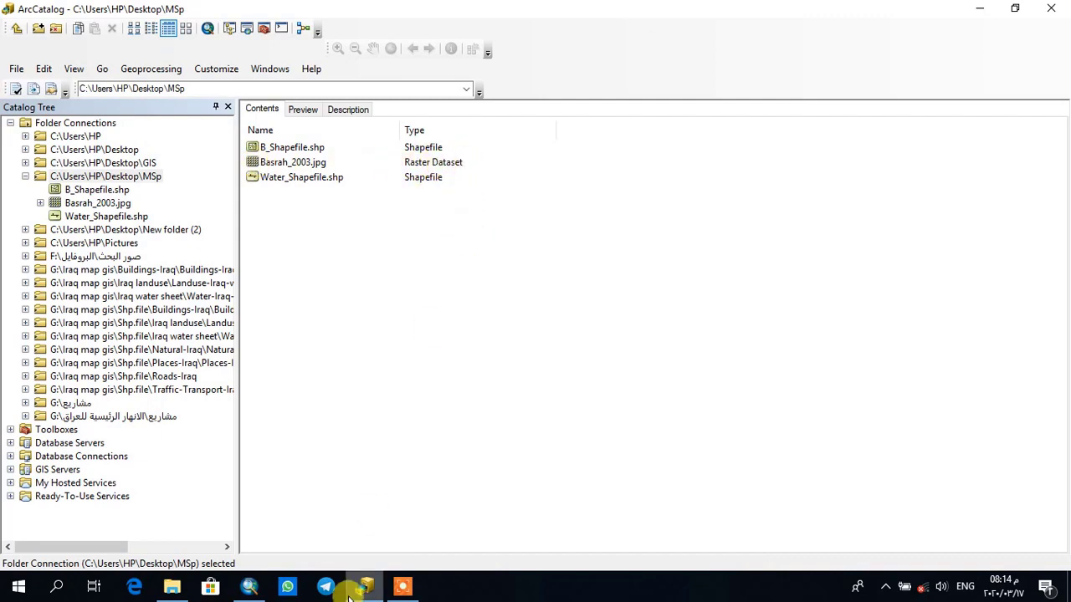
left_click(246, 589)
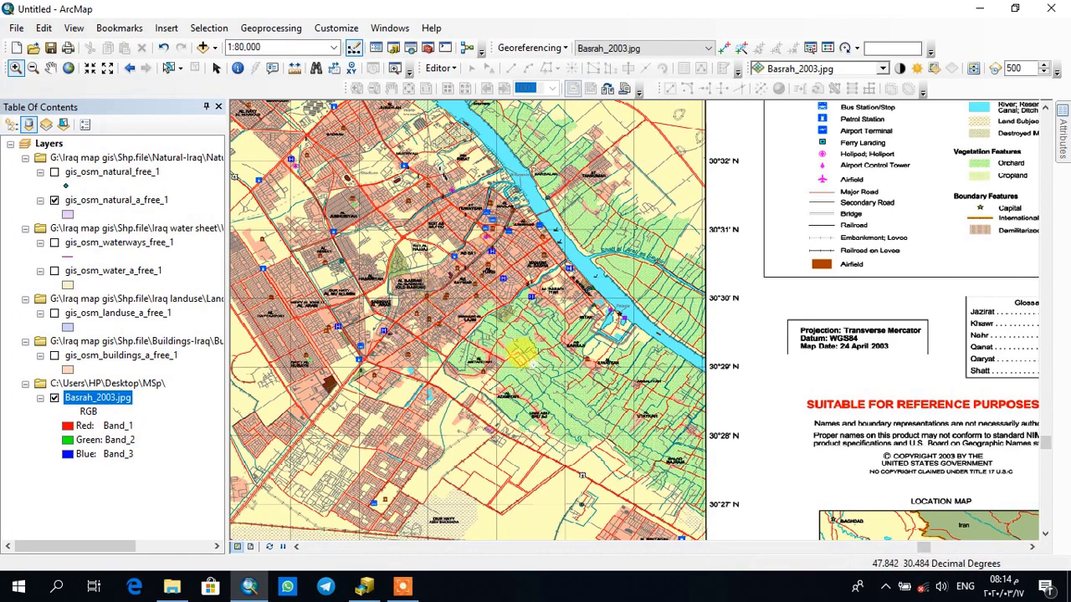
left_click(364, 588)
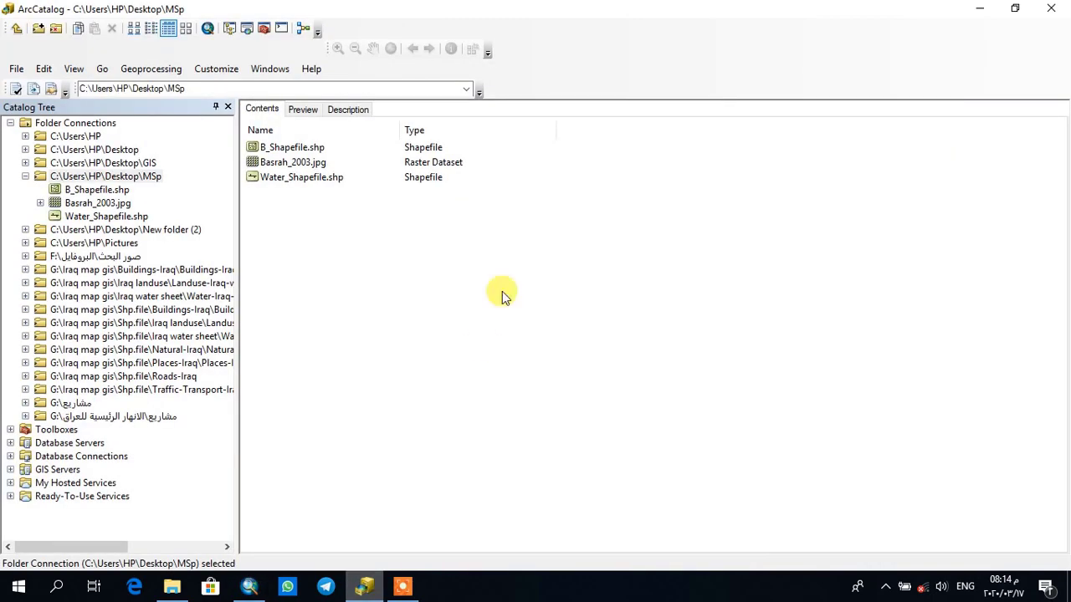
right_click(512, 249)
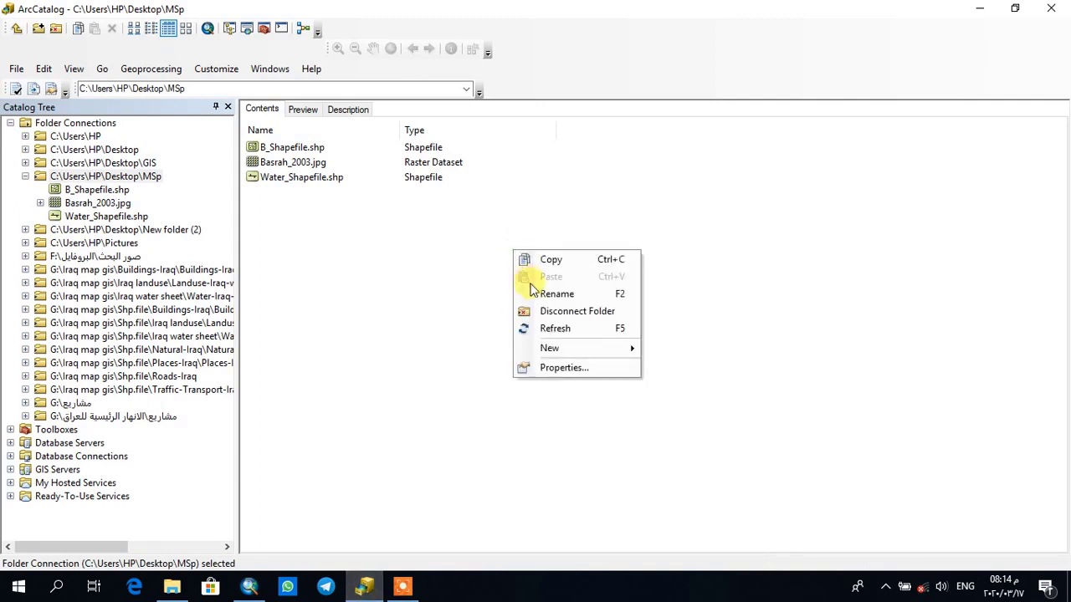
mouse_move(548, 349)
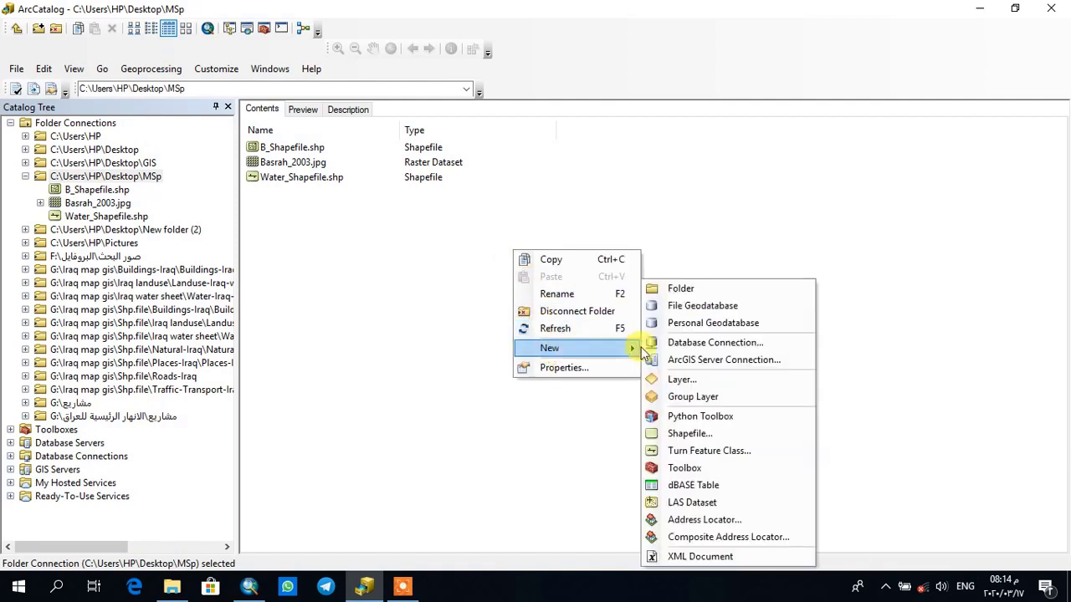
left_click(718, 287)
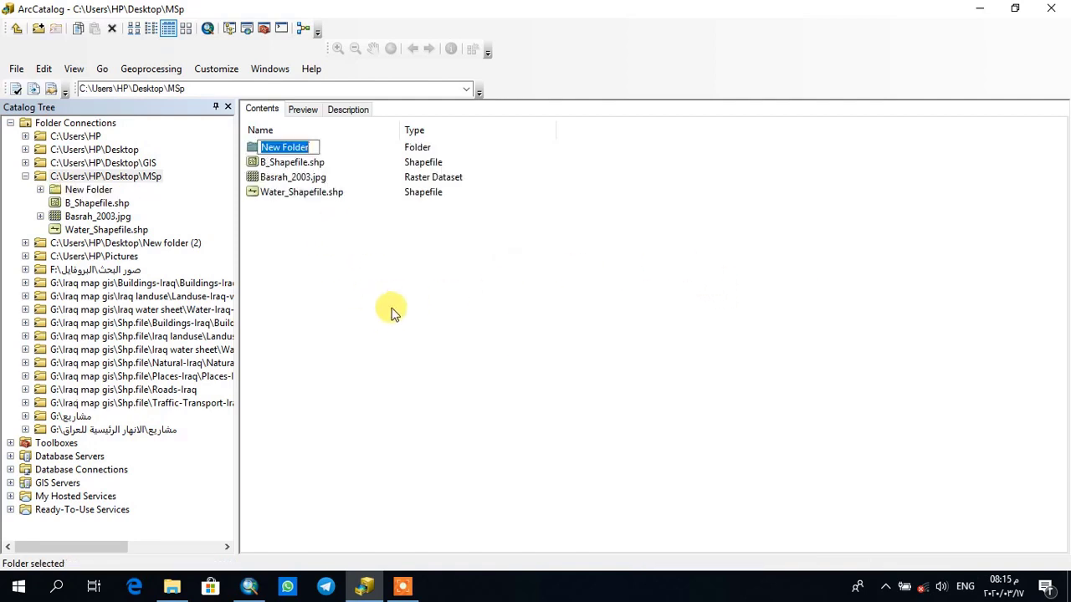
left_click(383, 332)
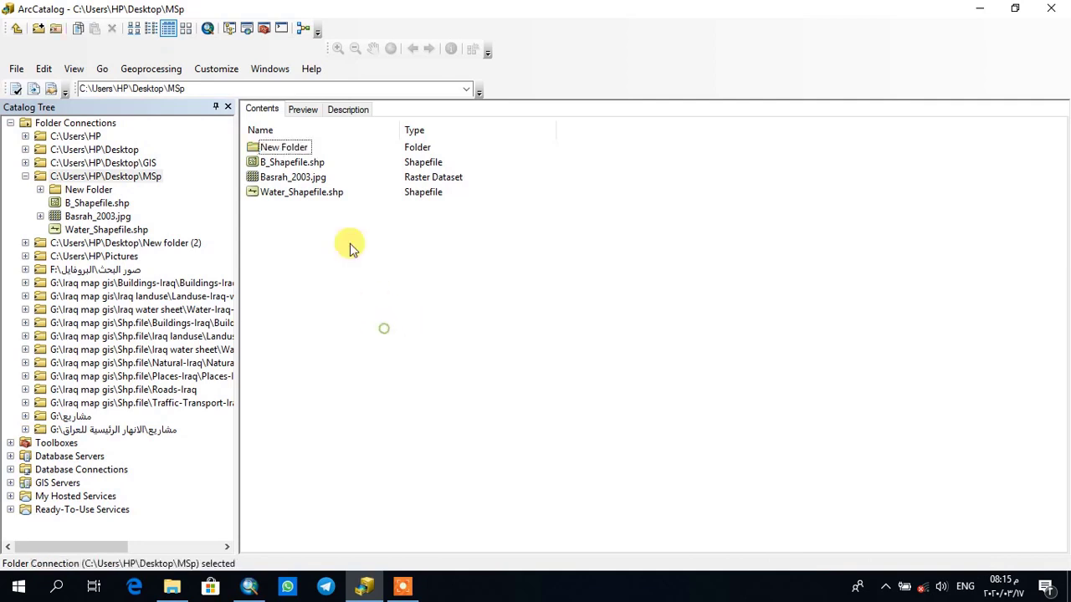
left_click(278, 148)
right_click(279, 149)
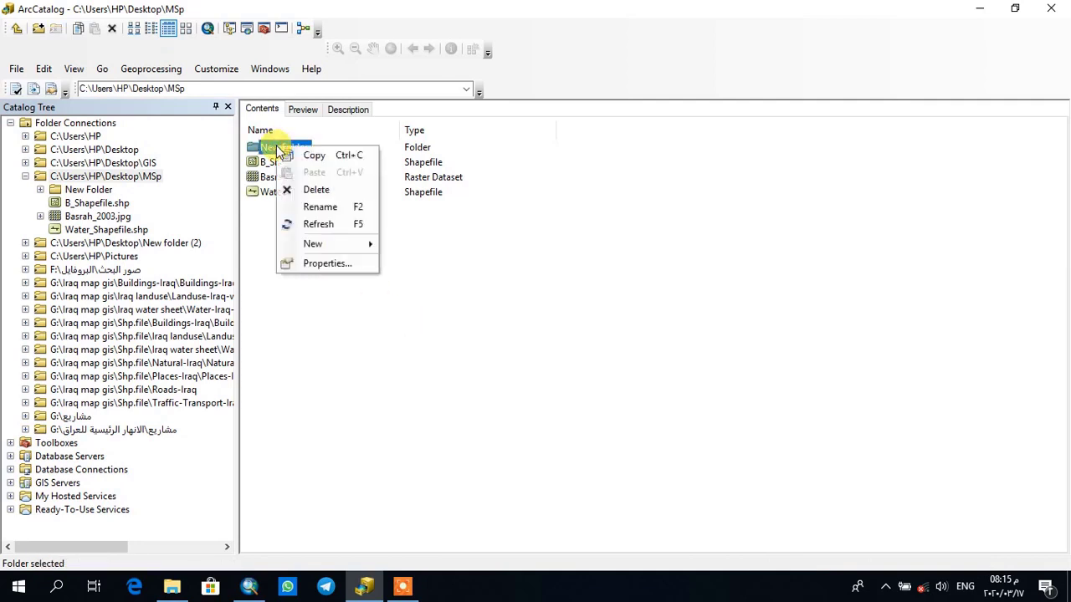
left_click(295, 191)
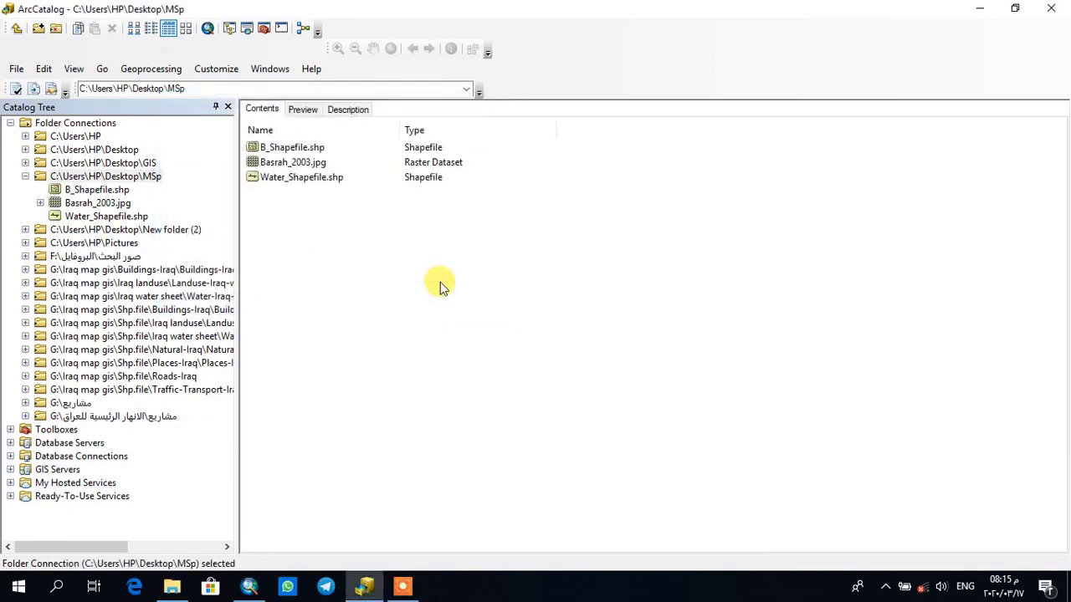
Step: Start a new shapefile in the MSp folder named H_Shapefile with feature type Point
right_click(440, 286)
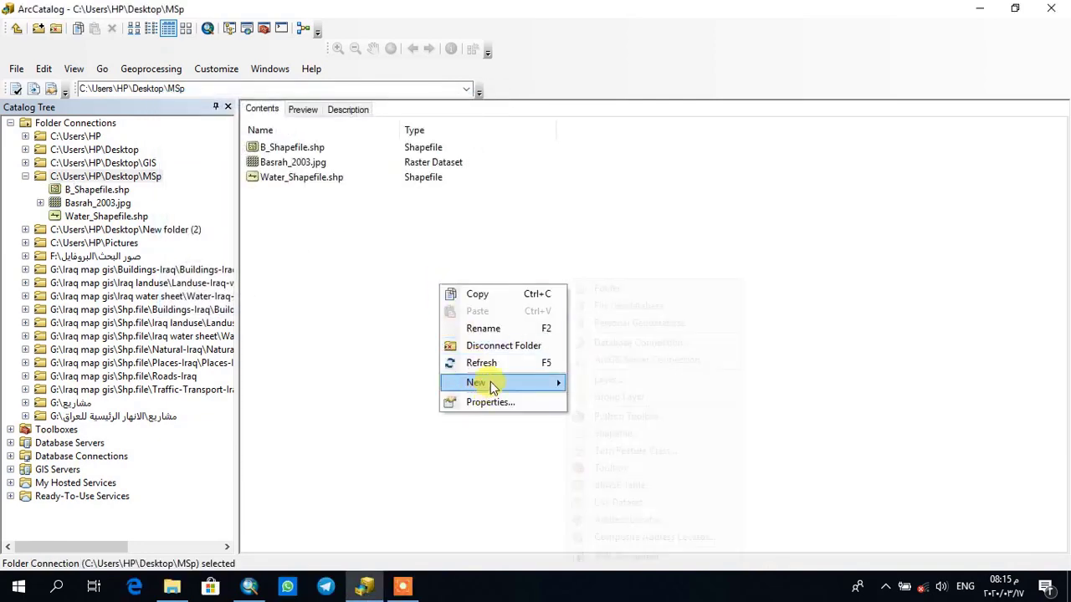
mouse_move(490, 382)
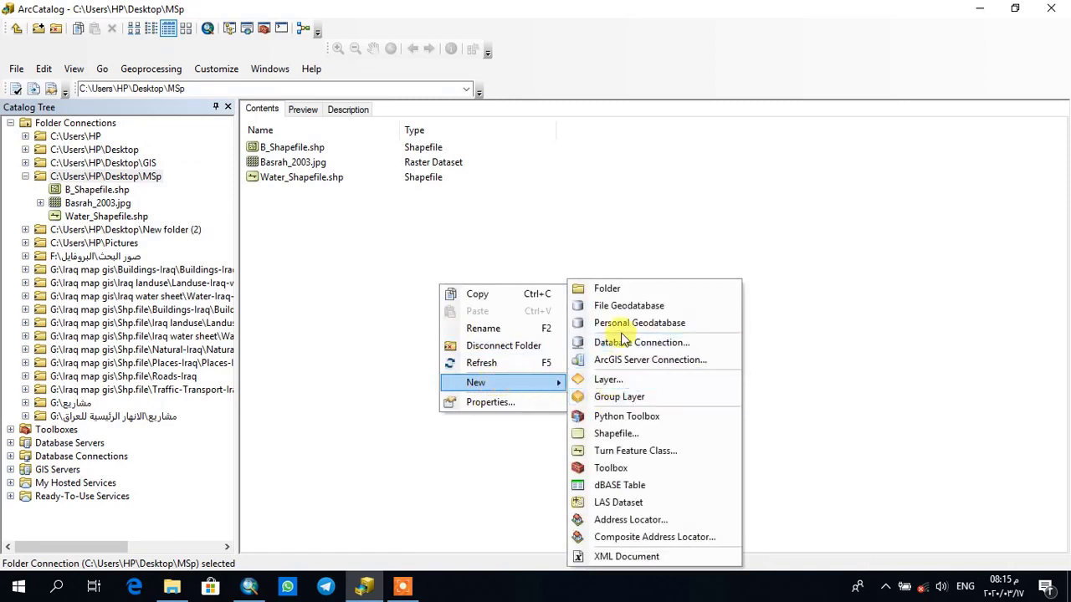
left_click(638, 437)
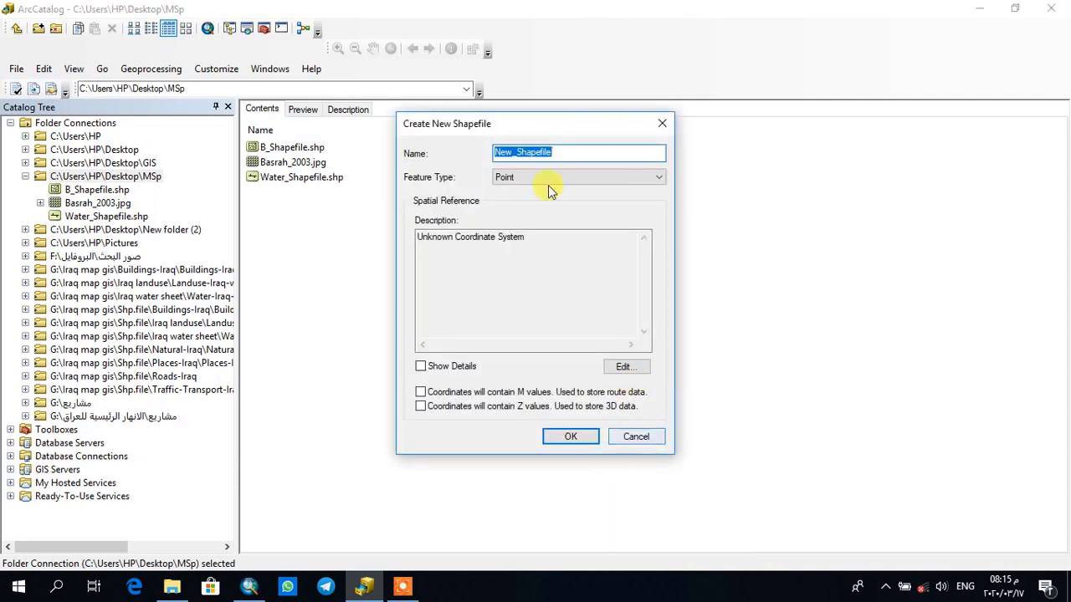
left_click(506, 152)
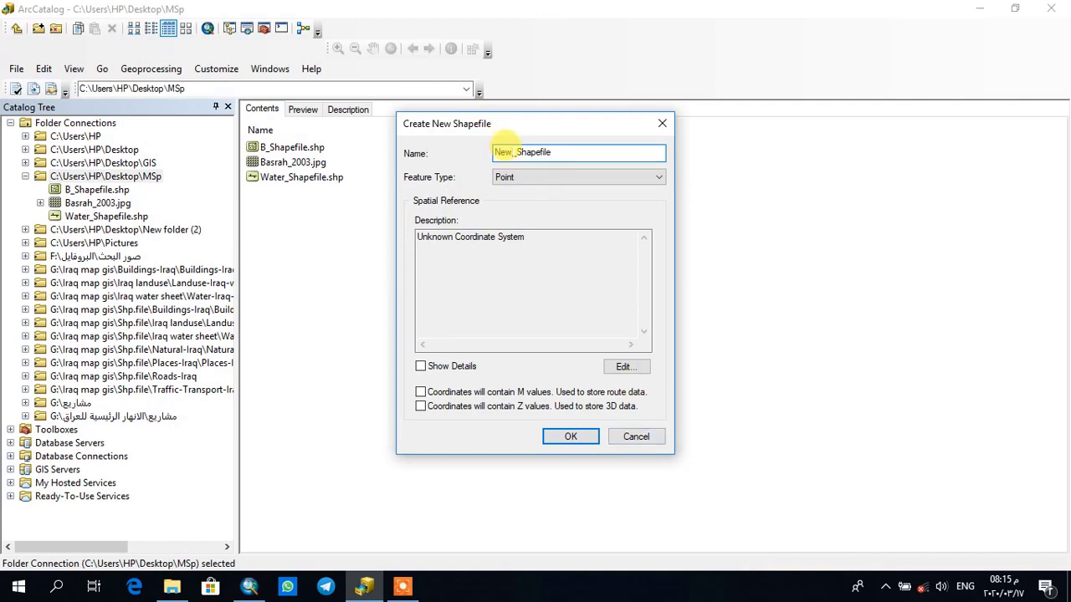
left_click_drag(507, 141, 490, 151)
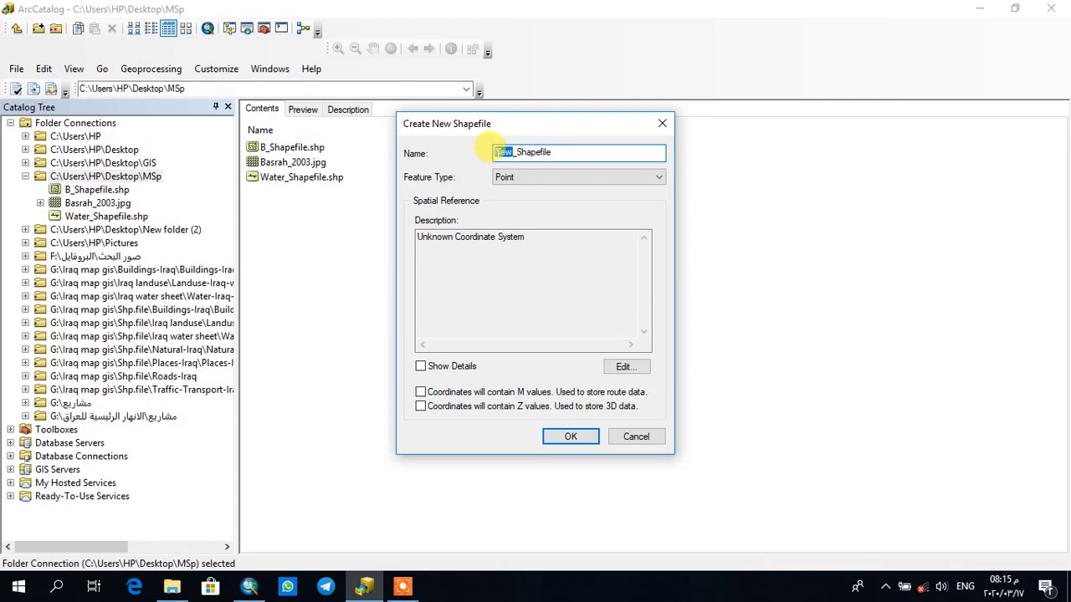
type("H")
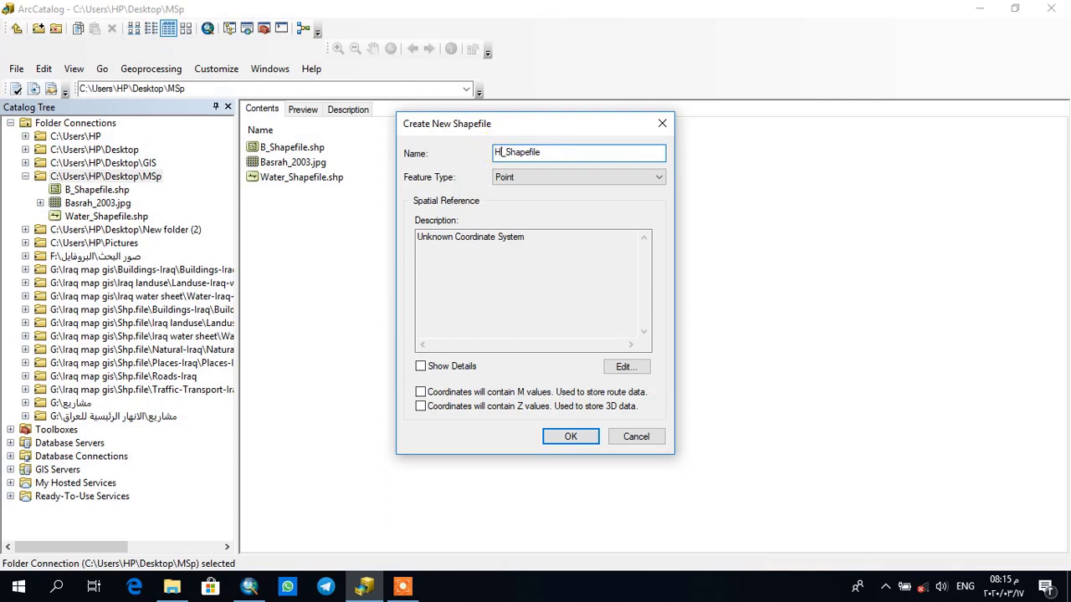
left_click(538, 173)
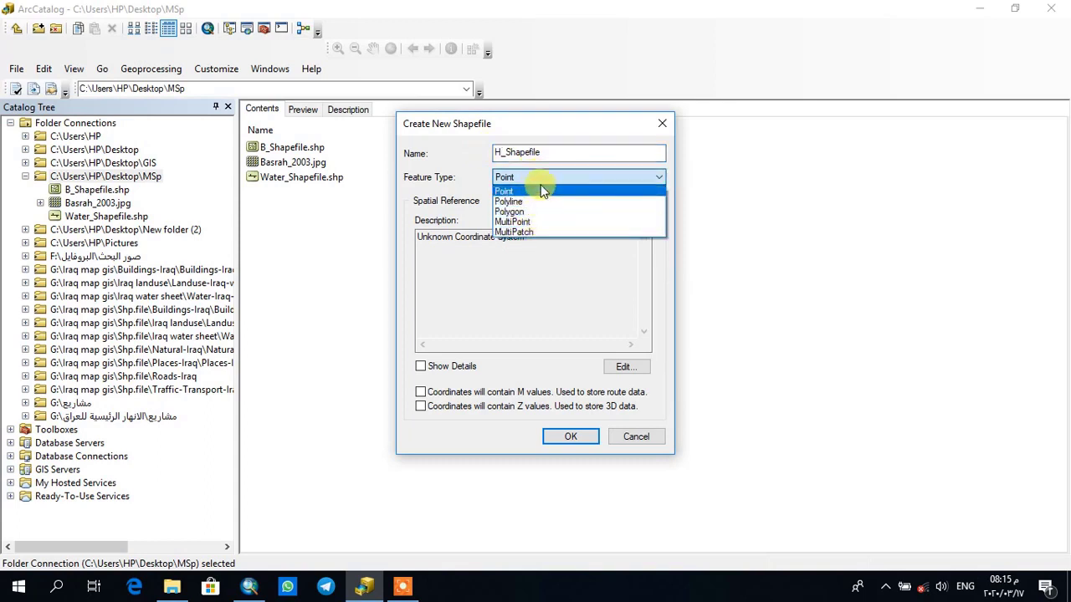
left_click(542, 191)
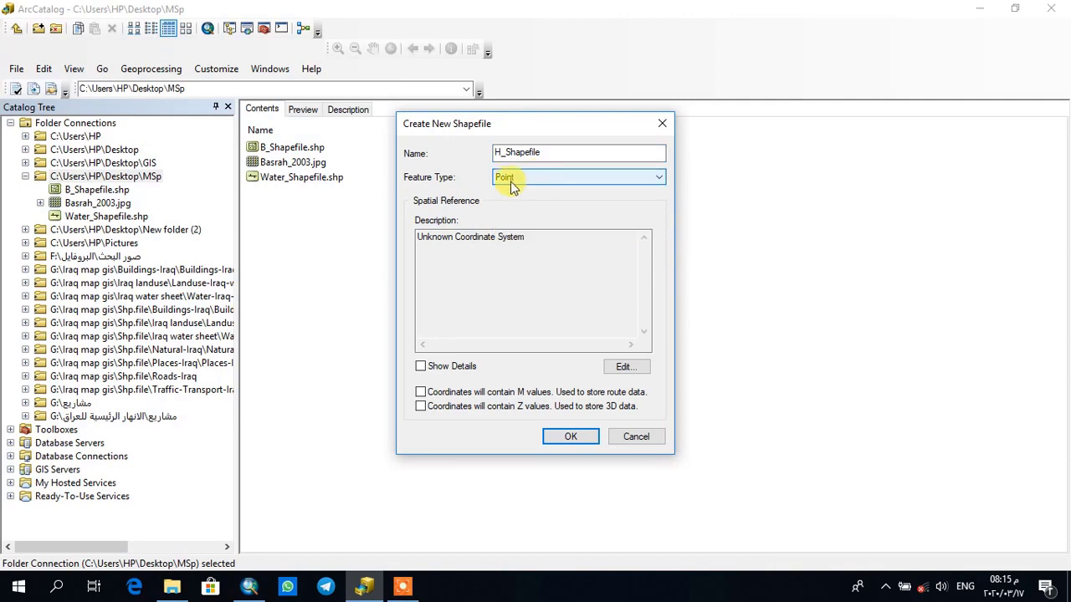
Step: Assign WGS 1984 from the World group of Geographic Coordinate Systems to H_Shapefile and create the shapefile
left_click(626, 368)
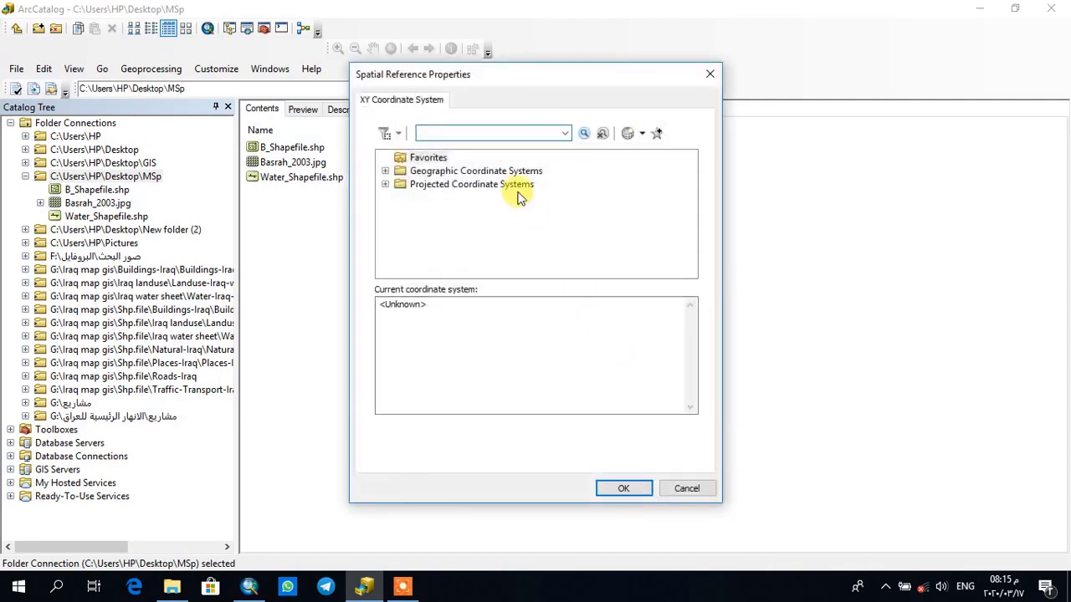
left_click(408, 175)
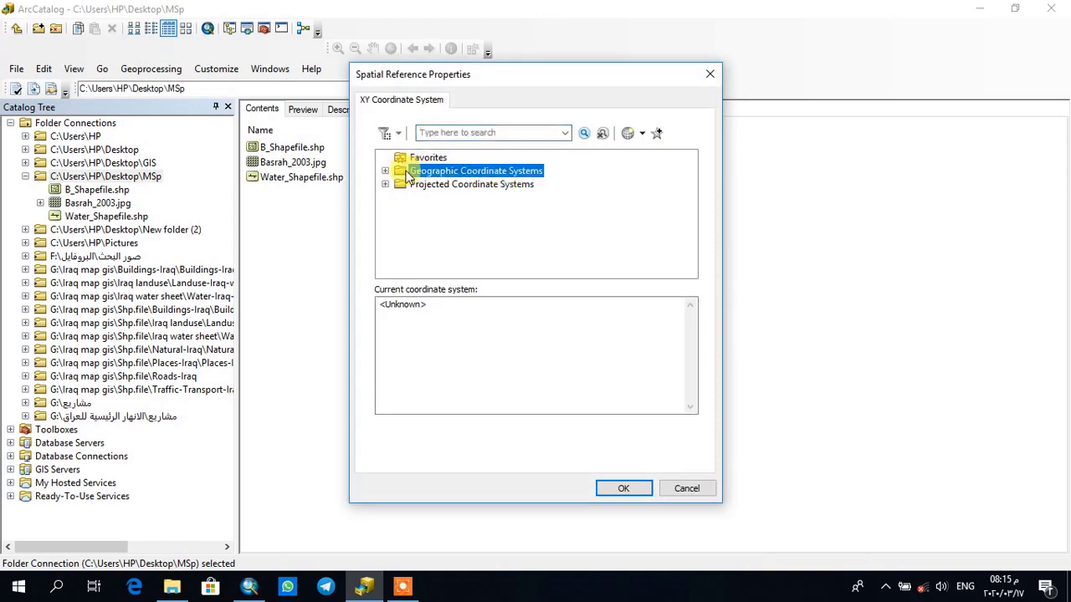
left_click(386, 172)
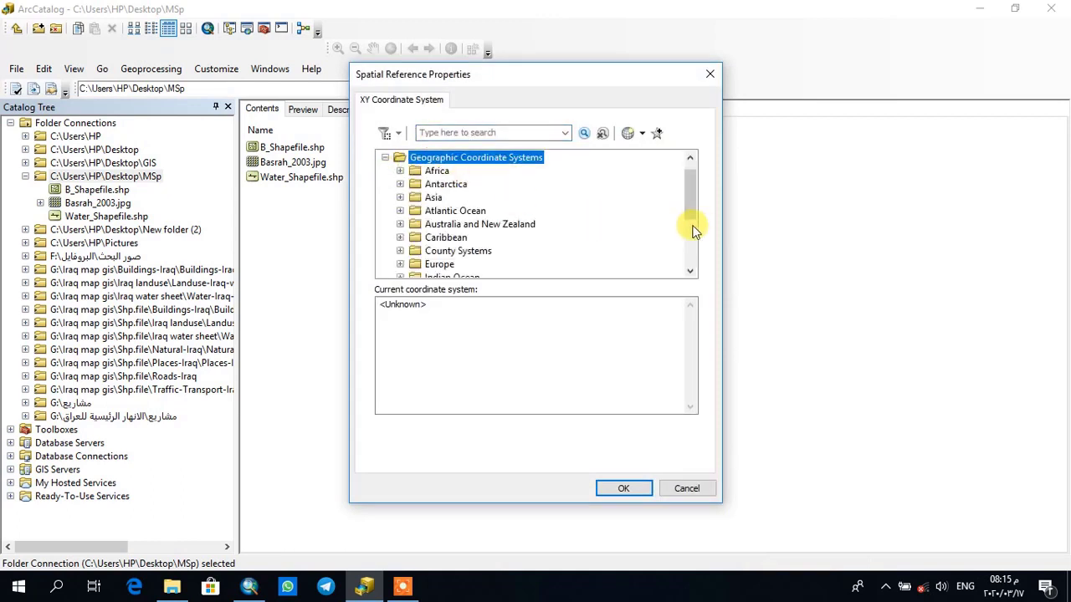
left_click_drag(691, 214, 689, 264)
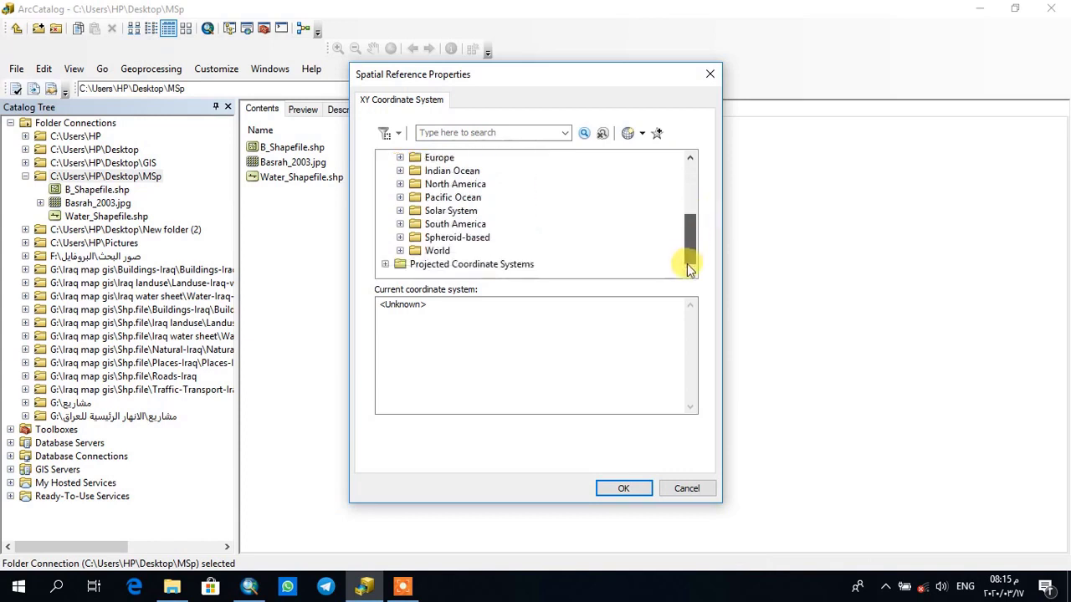
left_click(400, 251)
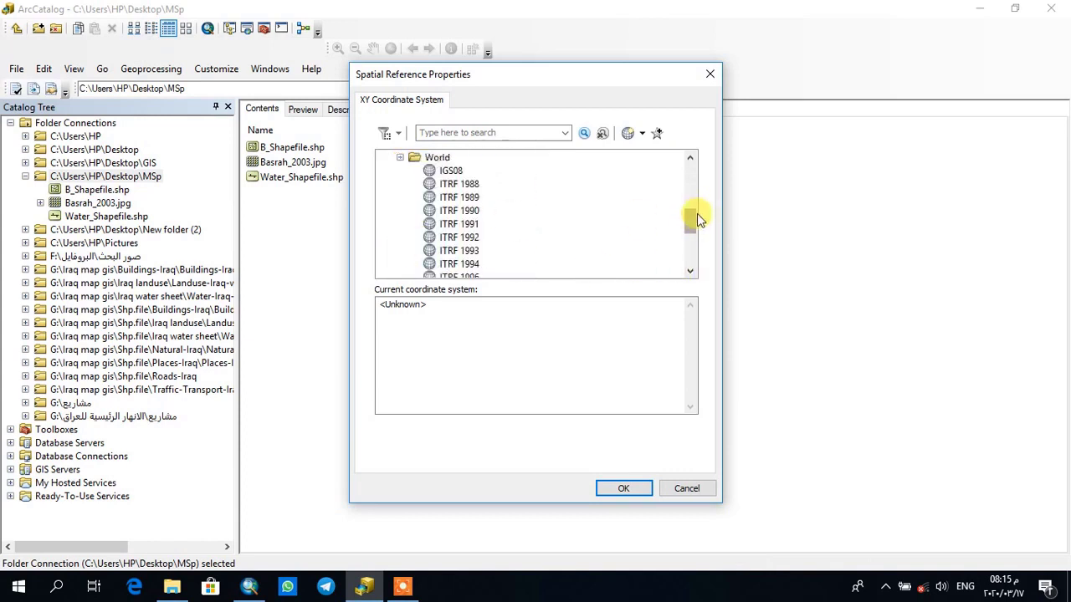
left_click_drag(693, 211, 686, 274)
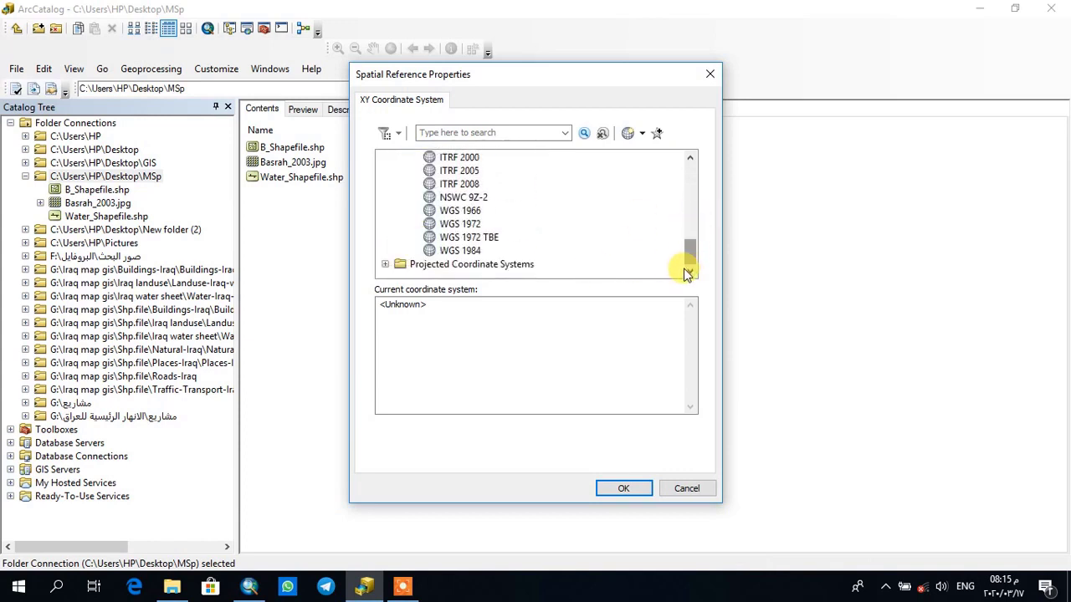
left_click(454, 249)
left_click(619, 491)
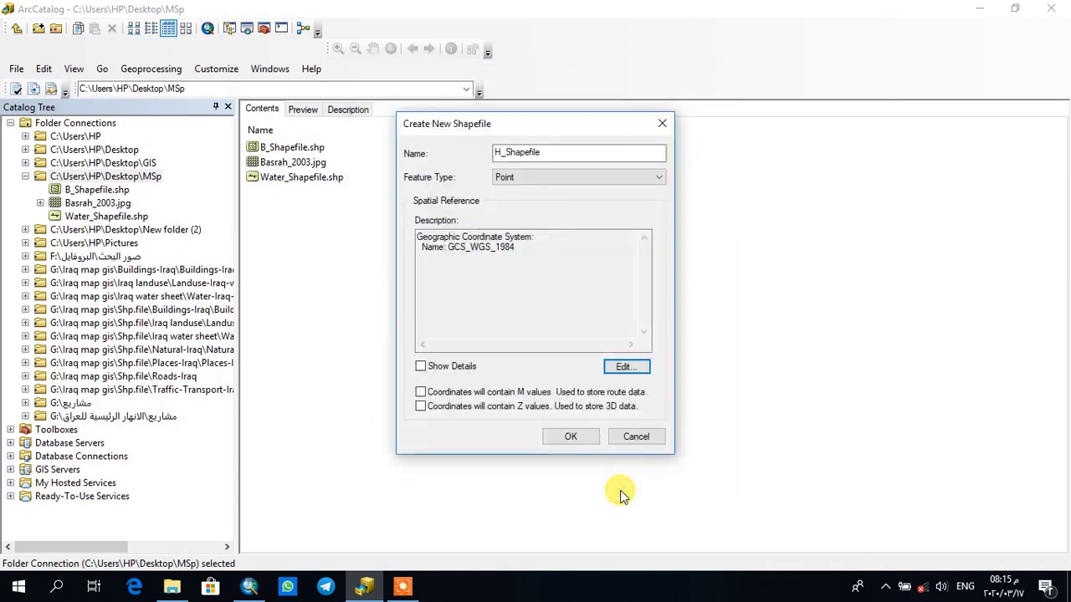
left_click(568, 436)
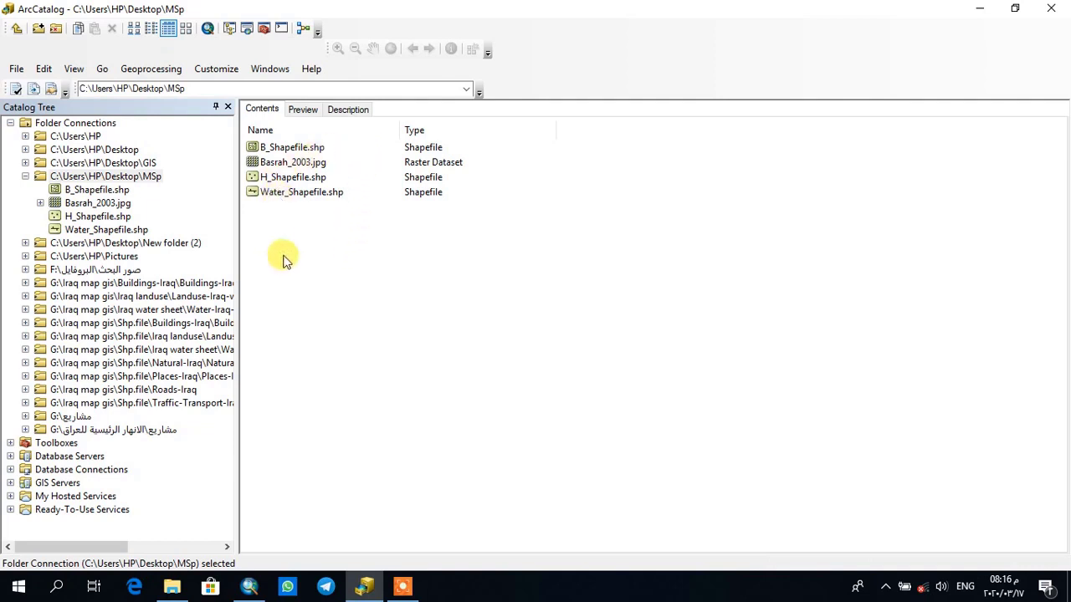
left_click(283, 197)
left_click(298, 322)
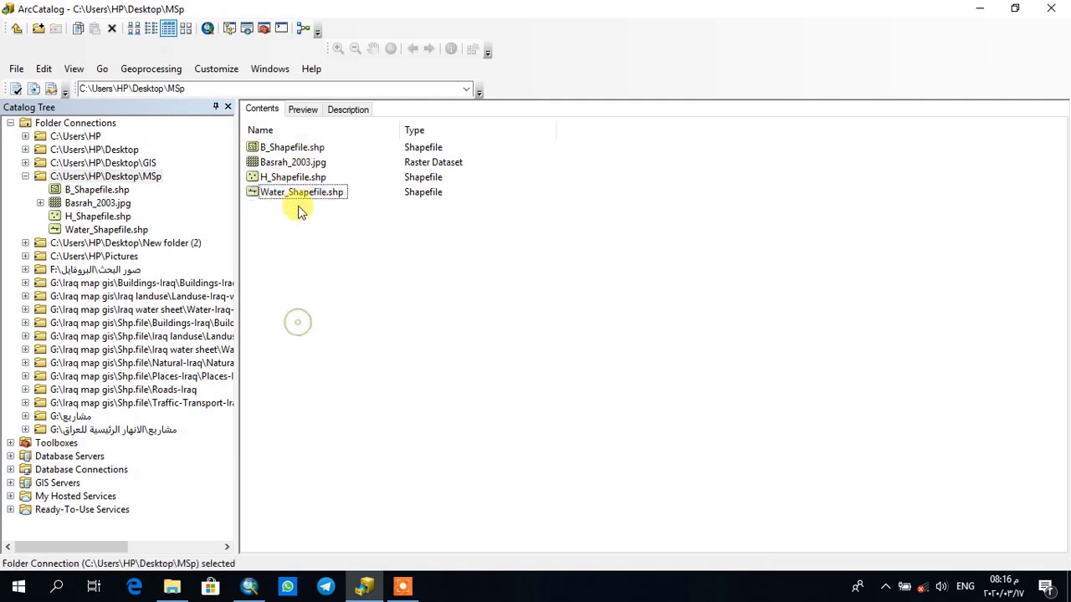
left_click(300, 198)
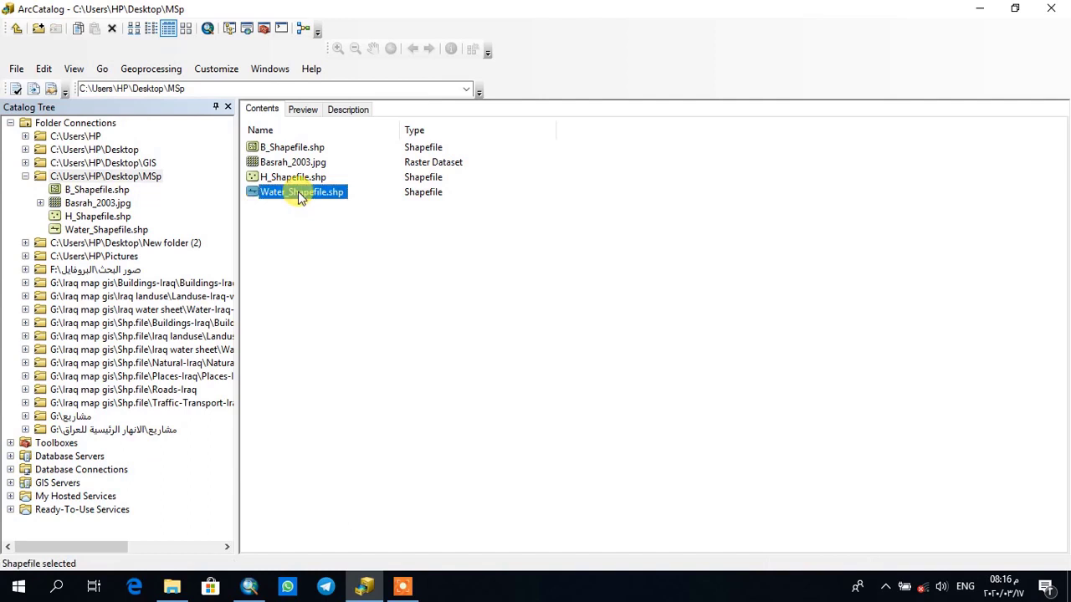
right_click(299, 198)
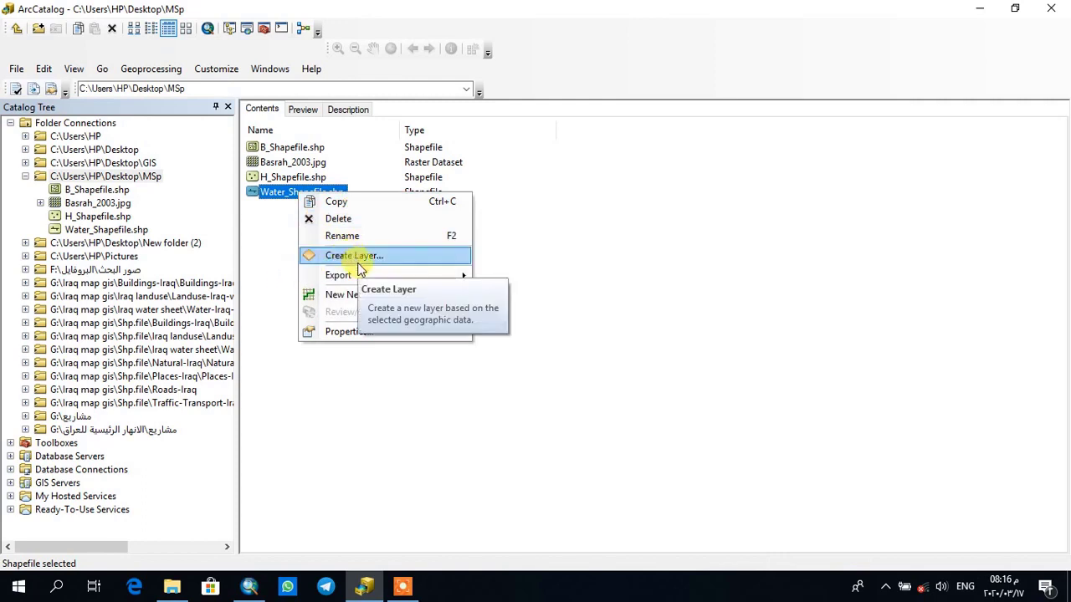
left_click(354, 427)
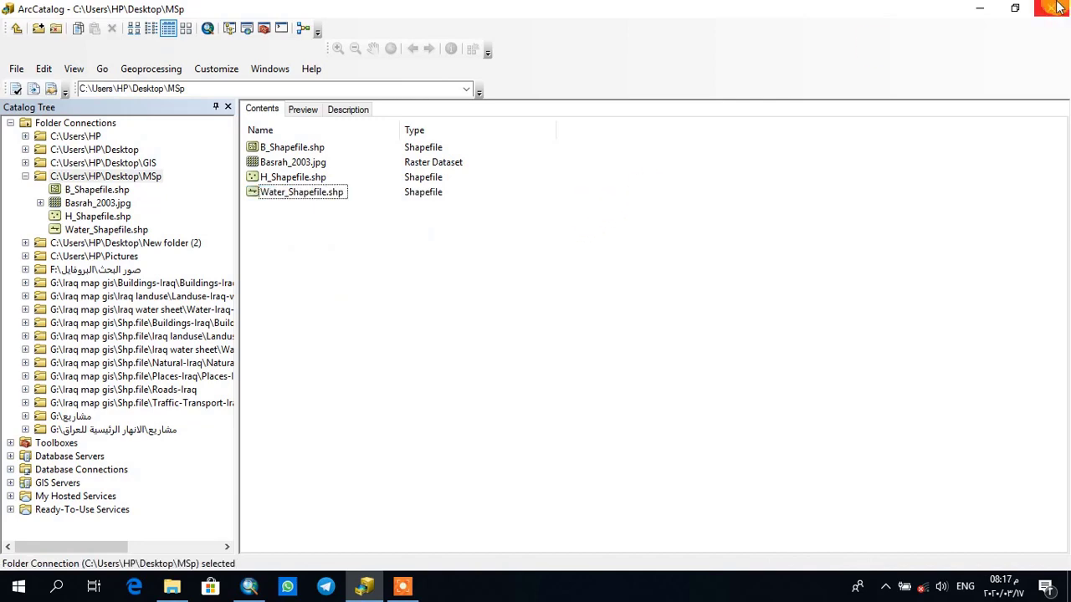
Step: Open the MSp folder on the desktop, refresh it, examine the files making up the shapefiles, and close the folder
left_click(973, 8)
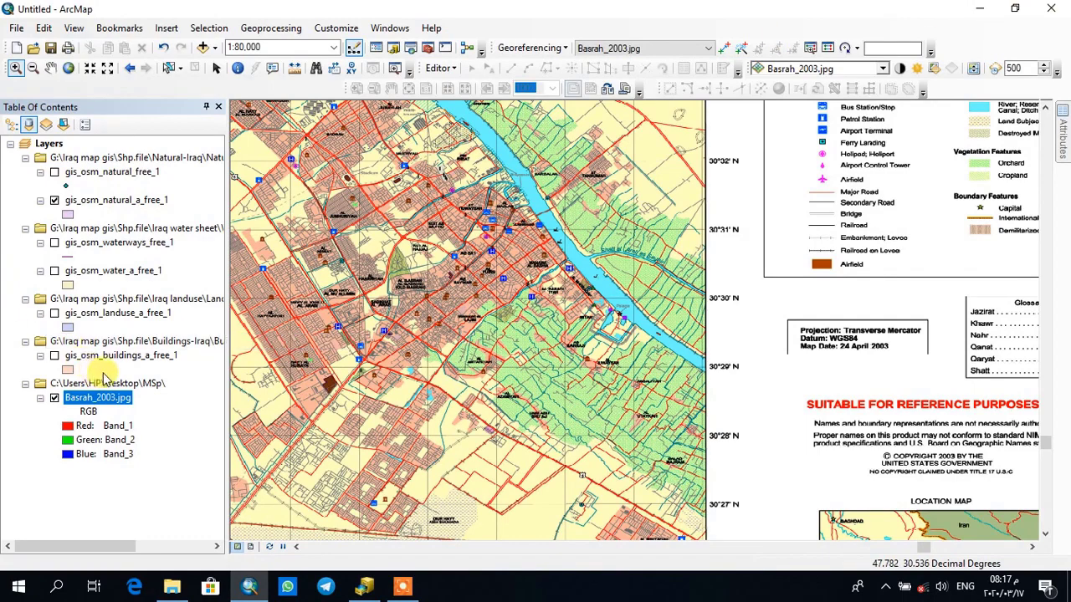
left_click(973, 8)
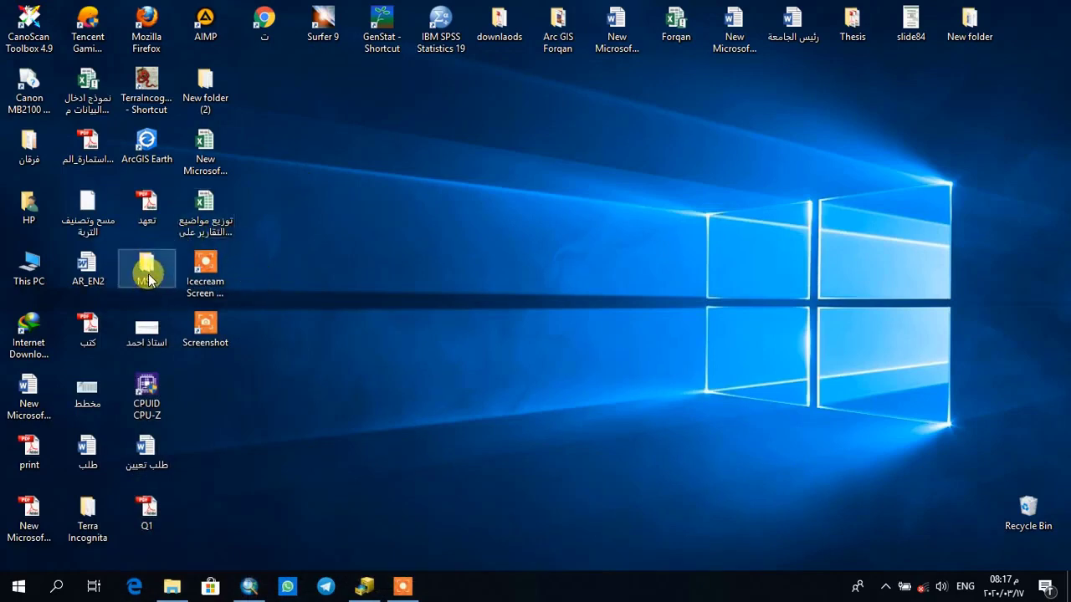
double_click(148, 279)
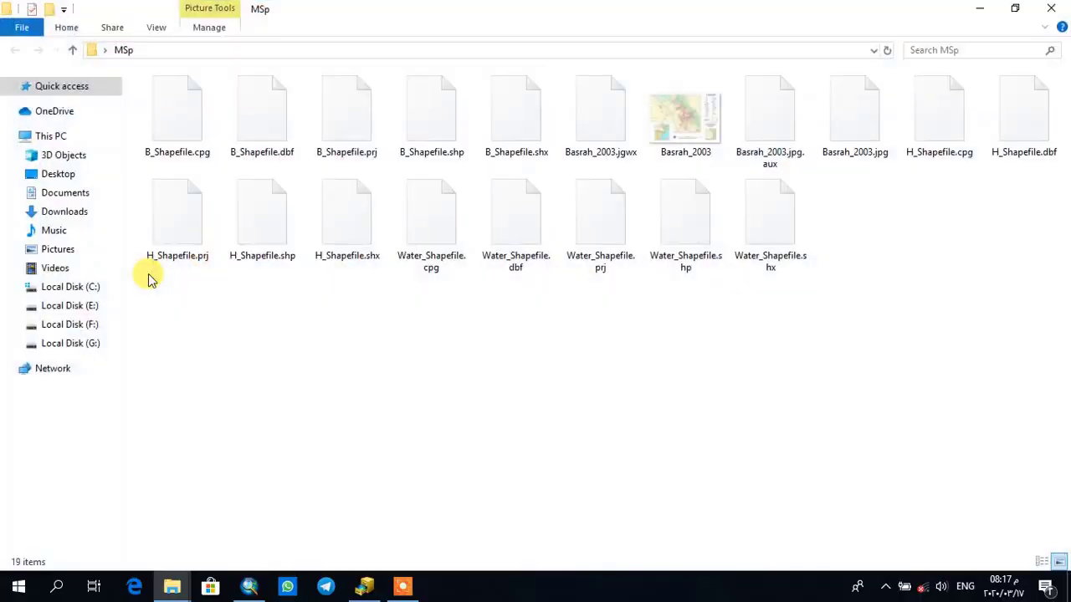
right_click(430, 356)
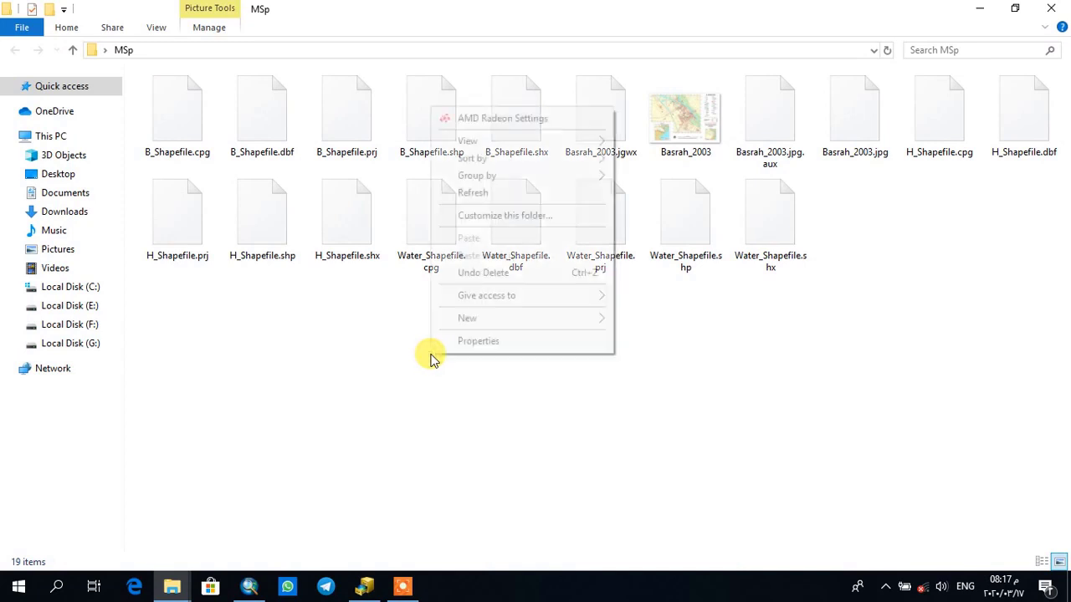
left_click(508, 193)
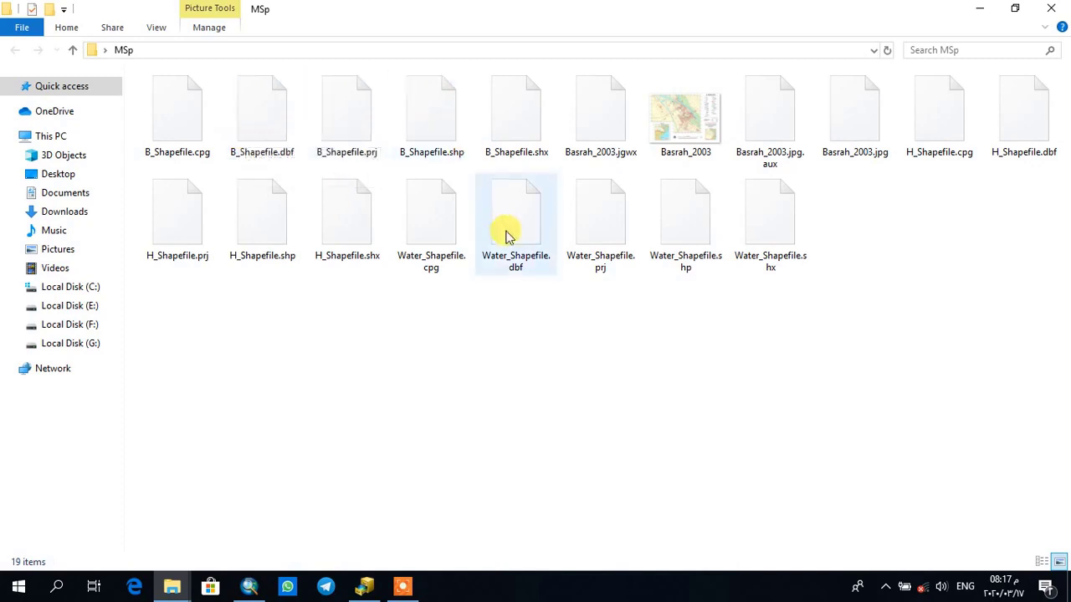
left_click(1056, 6)
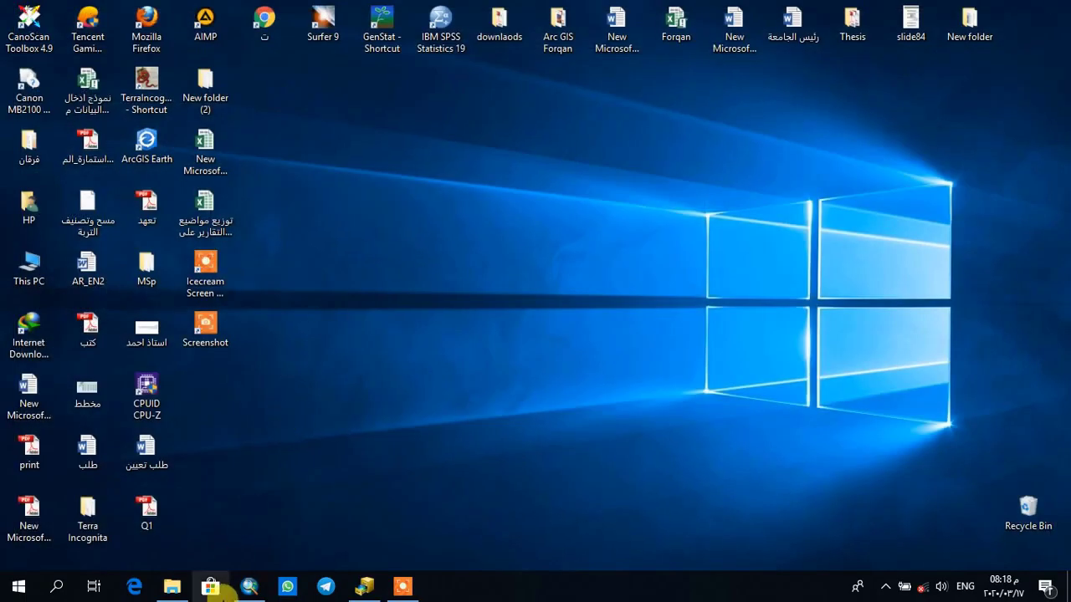
Step: Switch to ArcMap and remove the Natural-Iraq and Iraq water sheet source folders with their layers from the map
left_click(249, 586)
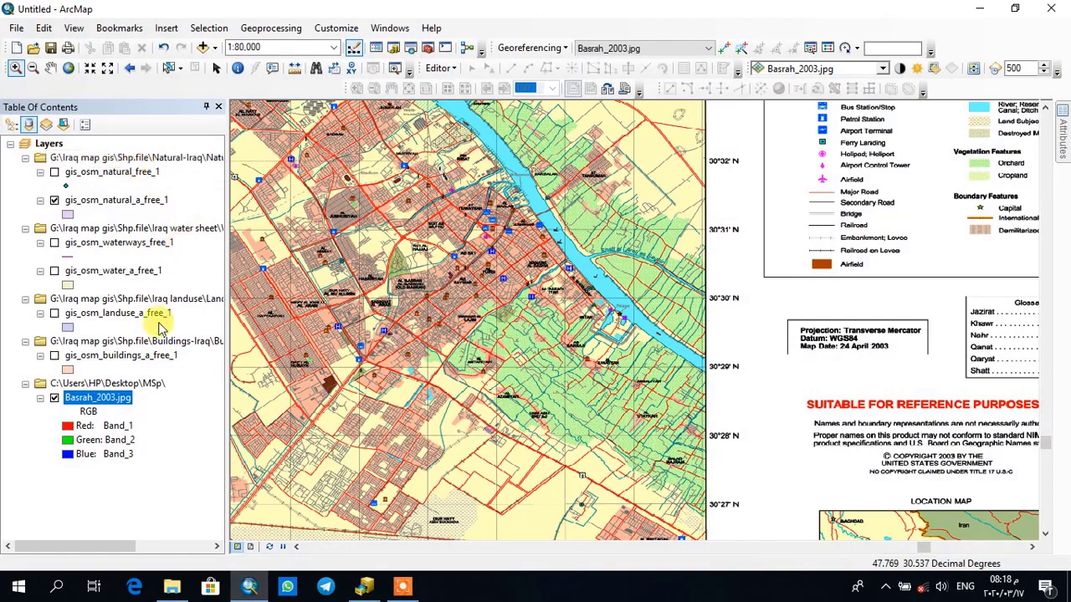
right_click(107, 161)
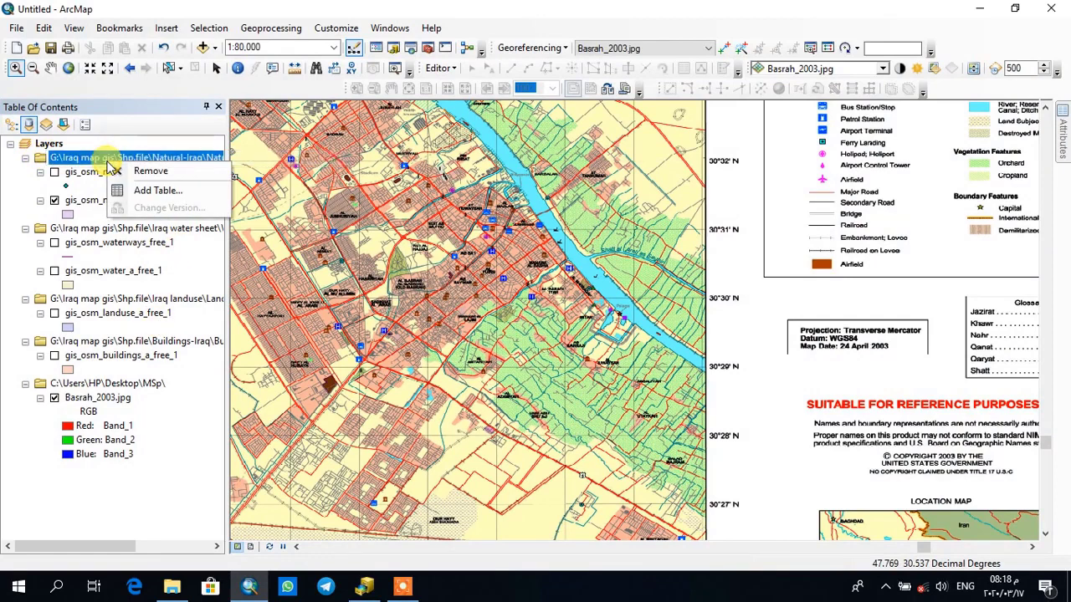
left_click(149, 171)
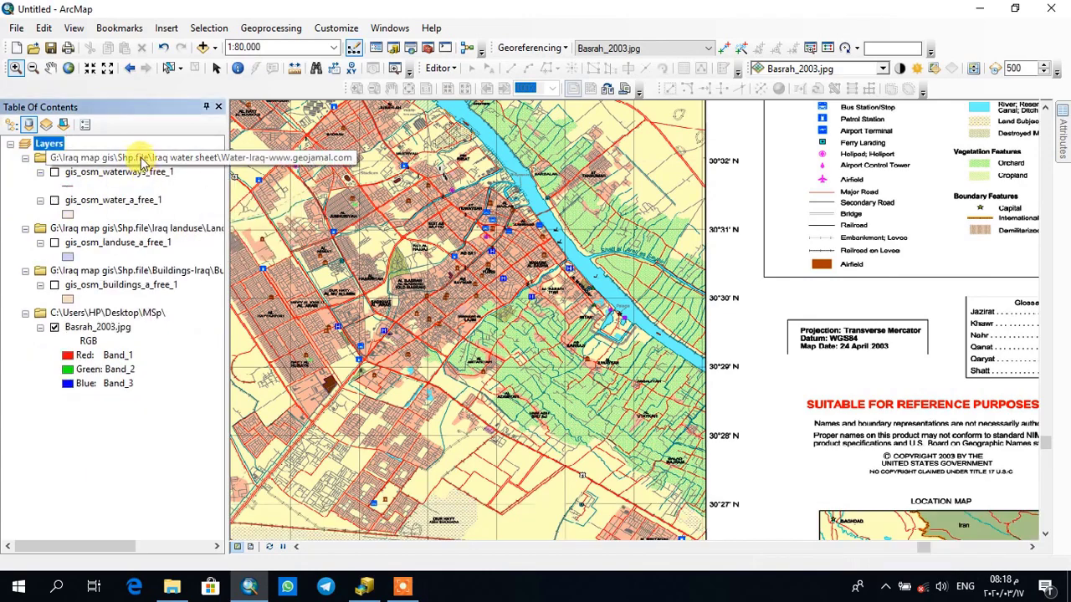
left_click(75, 159)
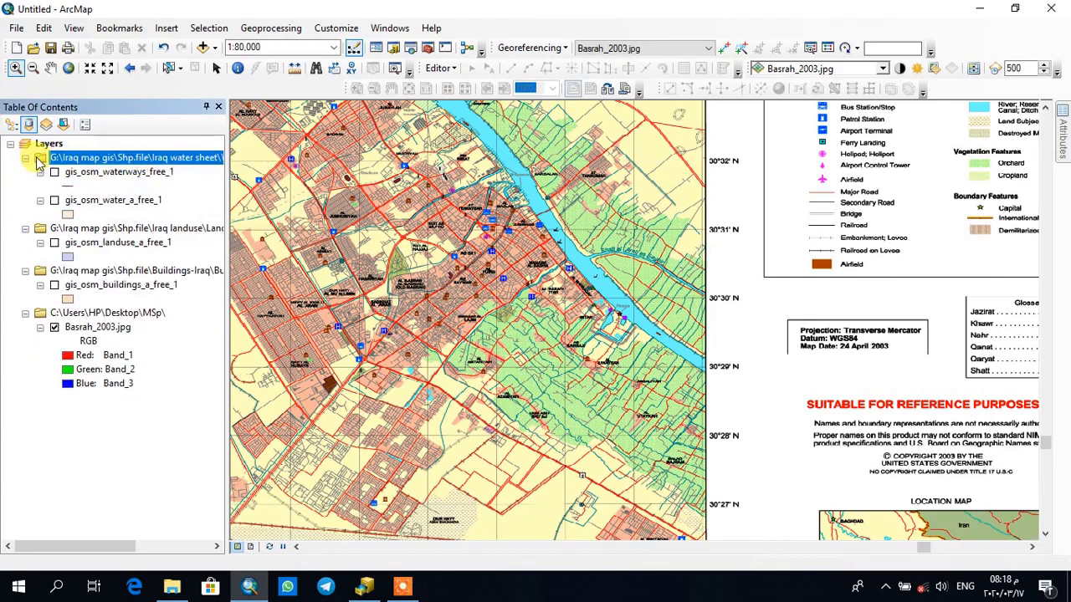
right_click(86, 161)
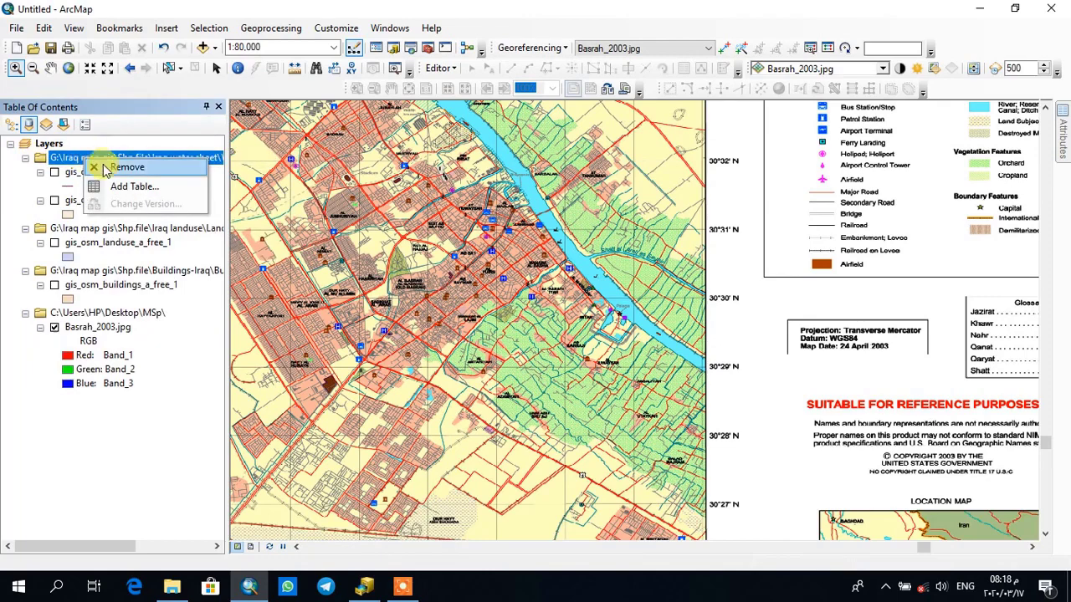
left_click(106, 167)
Step: Remove the Iraq landuse and Buildings-Iraq source folders with their layers, keeping only Basrah_2003.jpg in the map
left_click(108, 159)
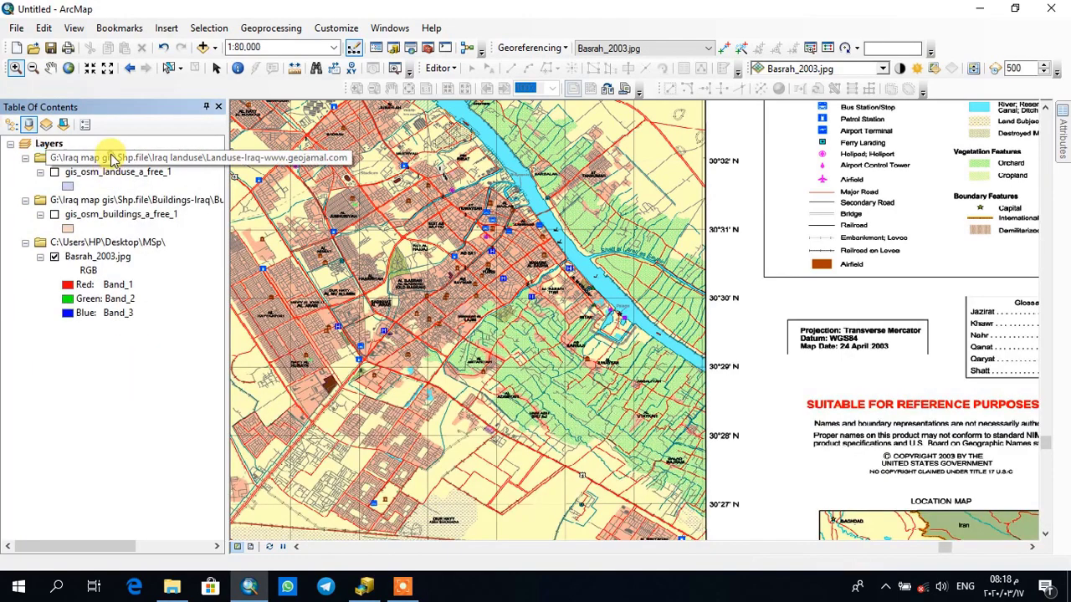
right_click(116, 159)
left_click(134, 163)
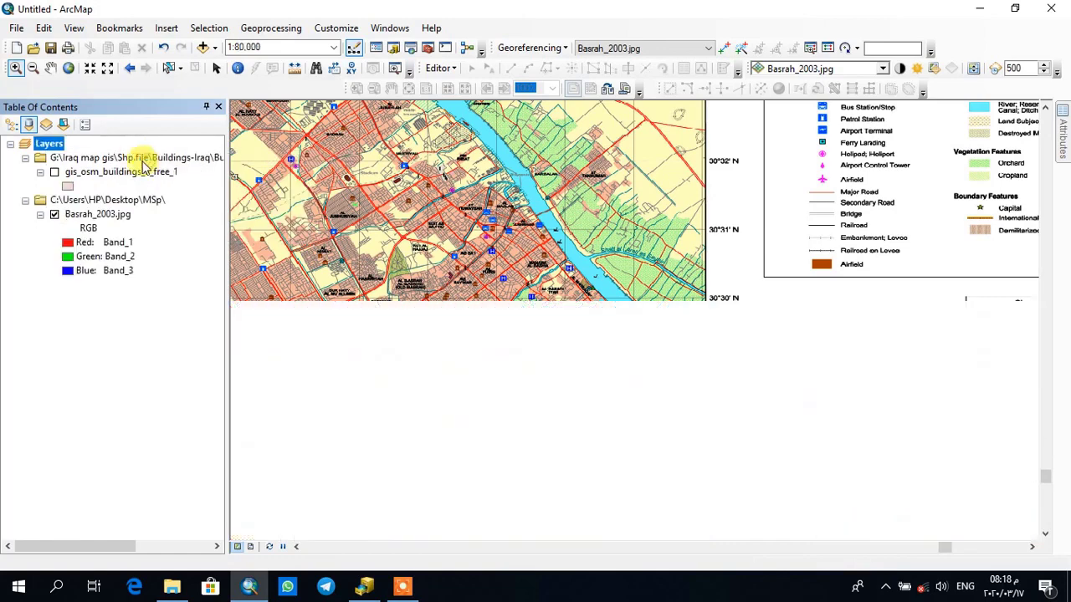
left_click(127, 159)
right_click(127, 159)
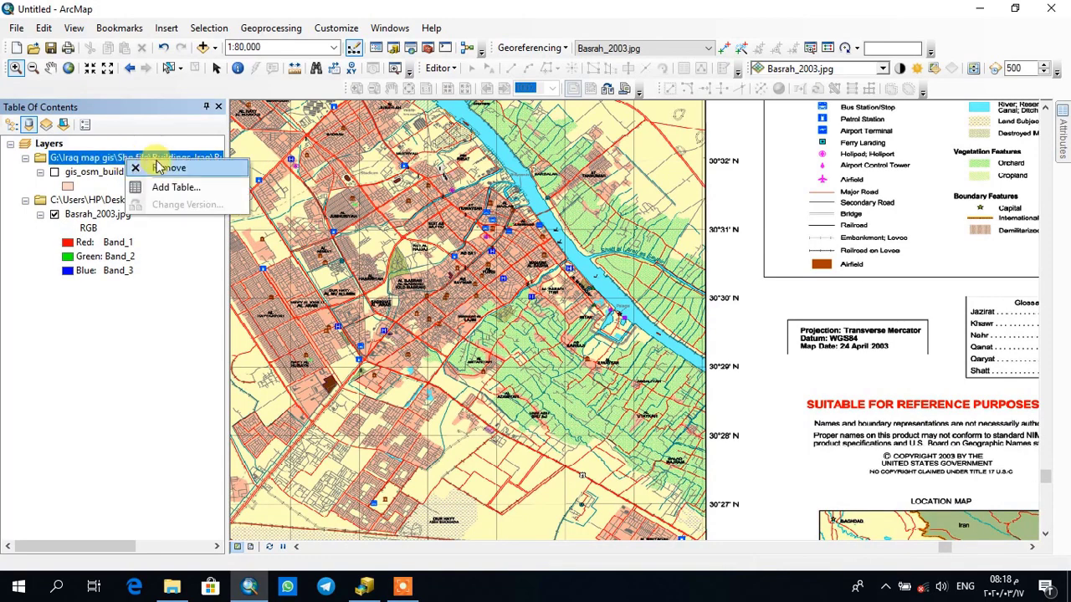
left_click(224, 164)
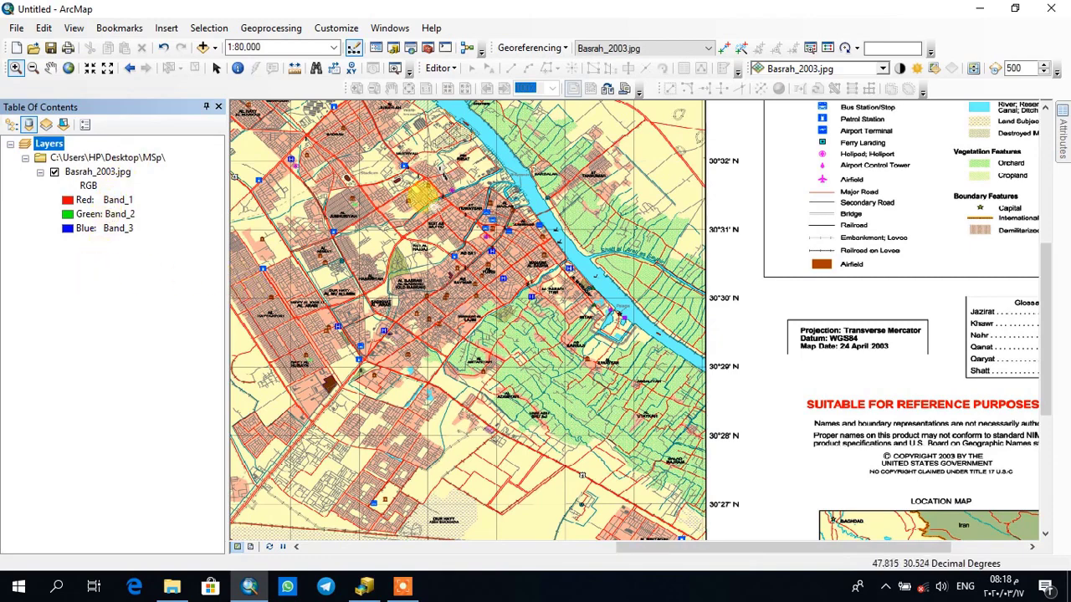
Step: Show the Basrah map at full extent, check the MSp shapefiles in ArcCatalog, and return to ArcMap
left_click(70, 70)
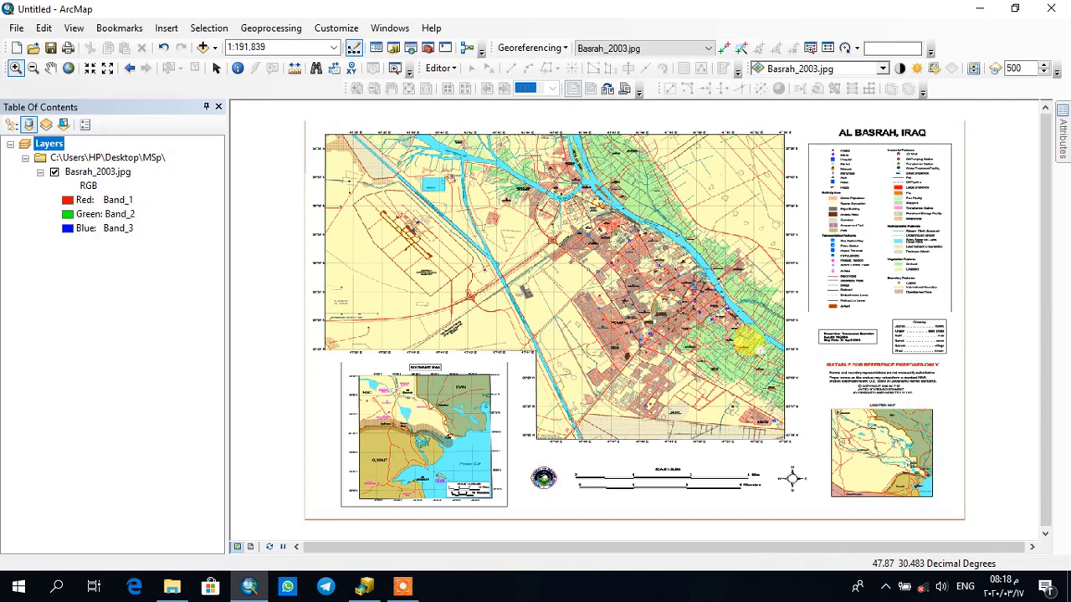
left_click(362, 588)
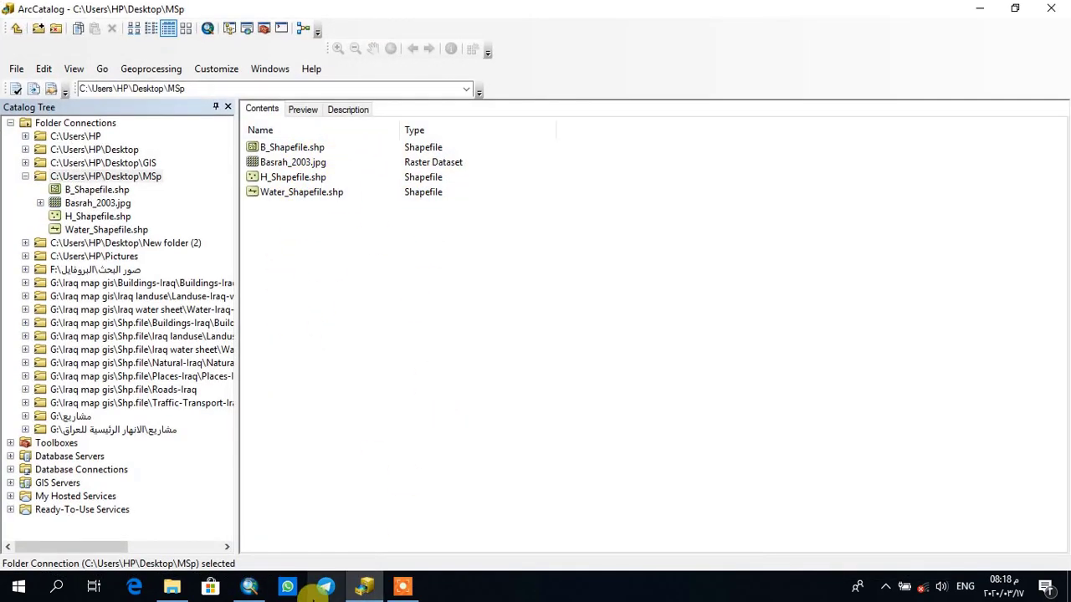
left_click(248, 588)
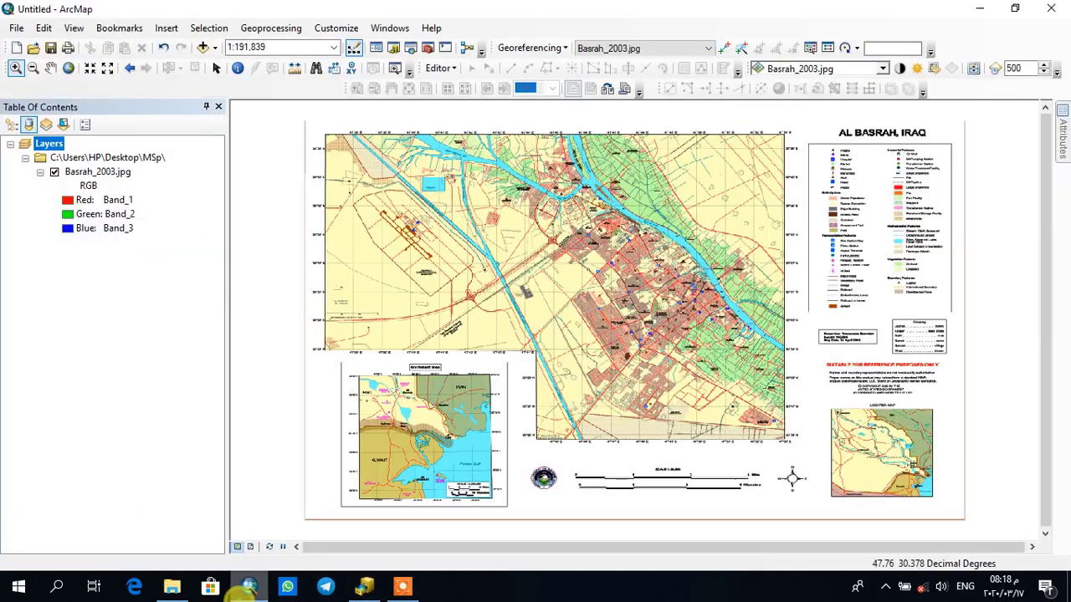